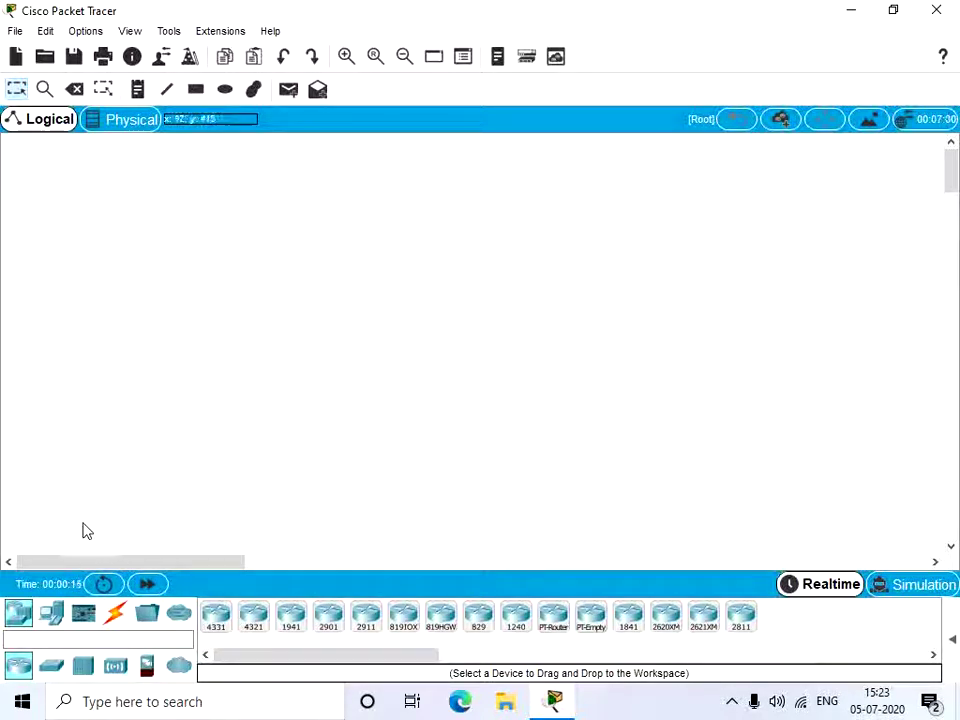
Step: Place a Server from End Devices, a DLC100 Home Gateway from Wireless Devices, and a PC below it
left_click(51, 613)
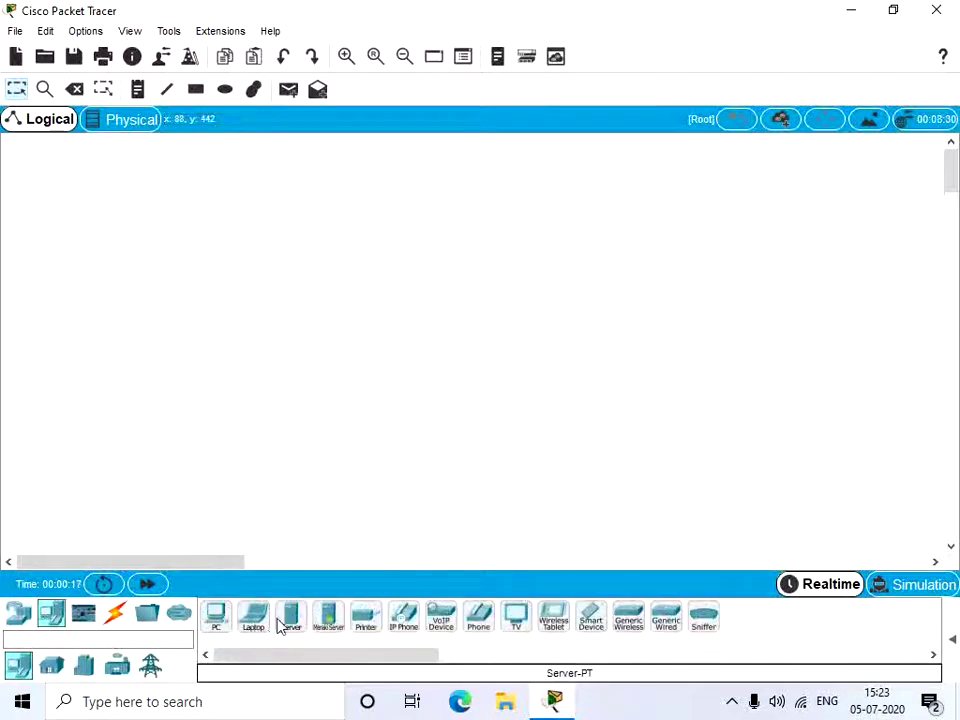
left_click_drag(288, 625, 225, 335)
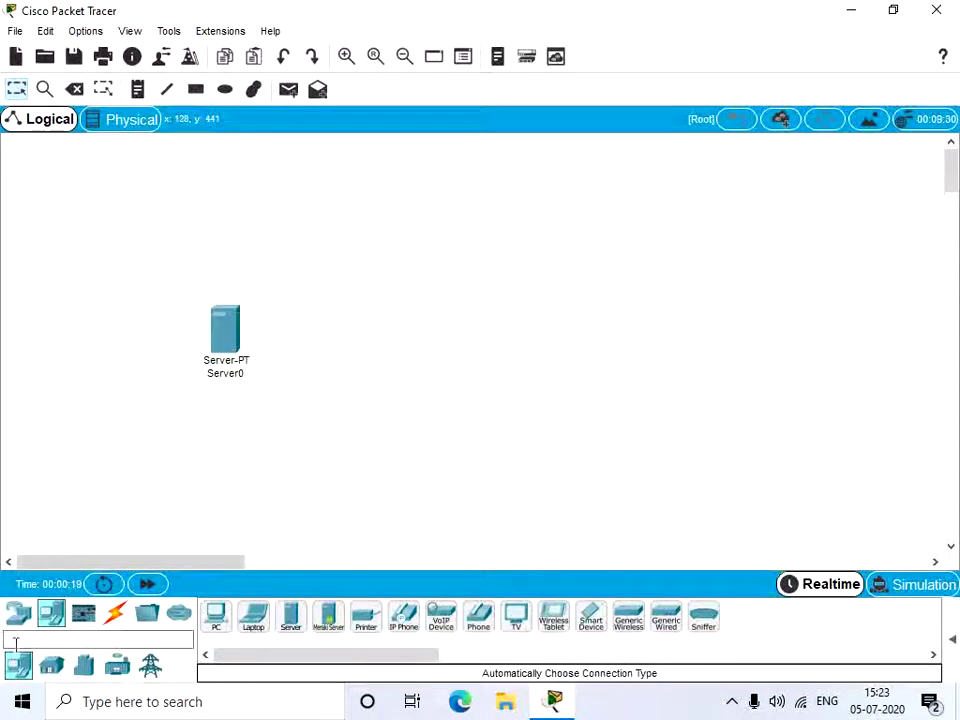
left_click(18, 613)
left_click(117, 668)
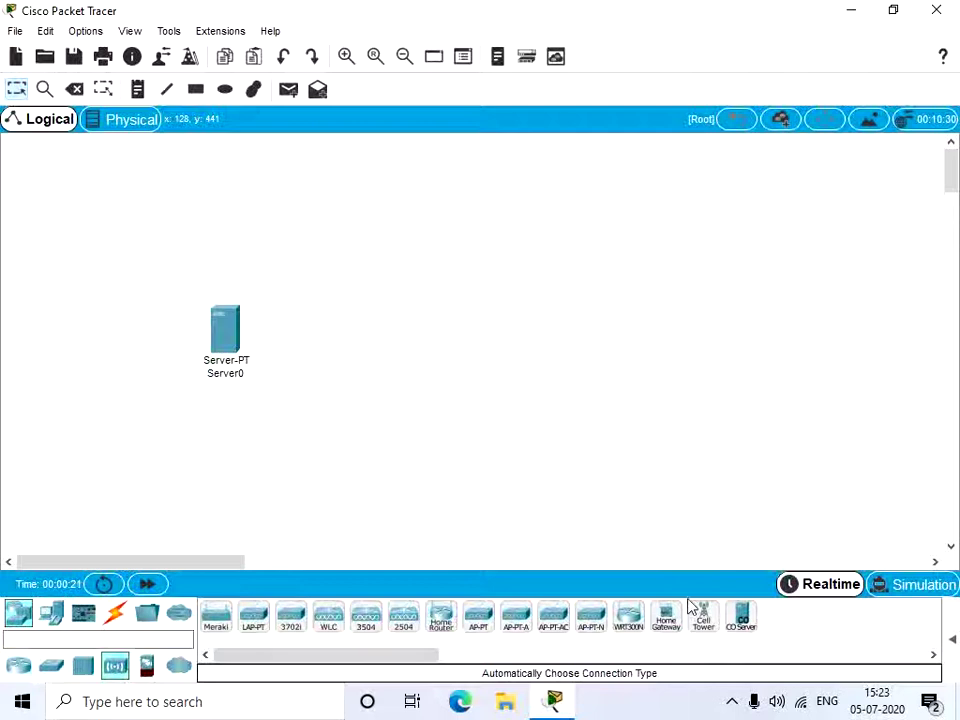
left_click_drag(666, 613, 336, 326)
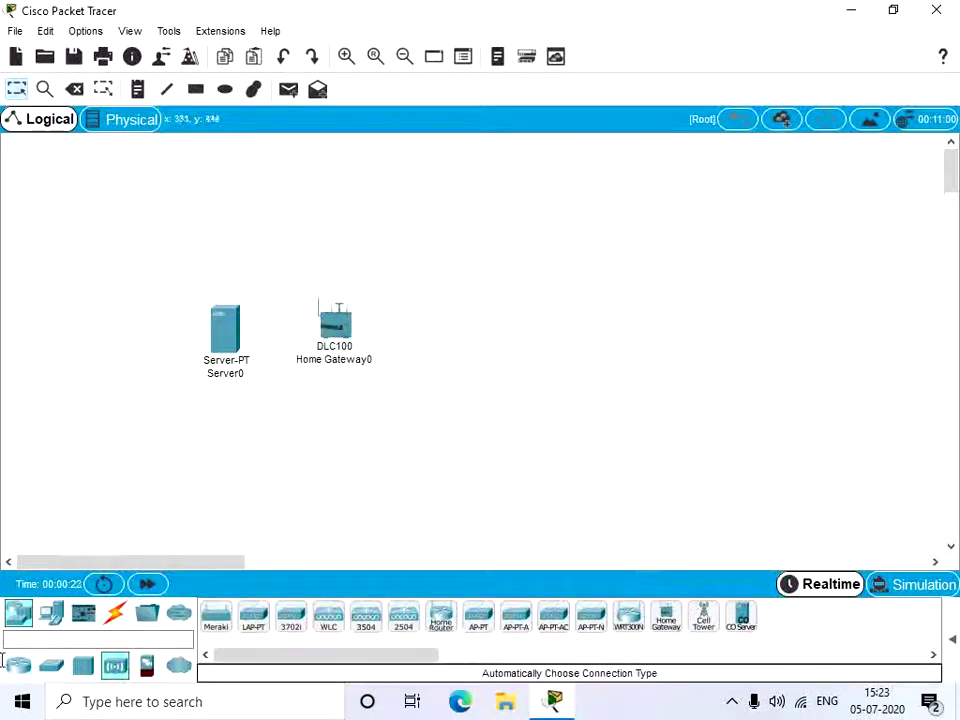
left_click(51, 614)
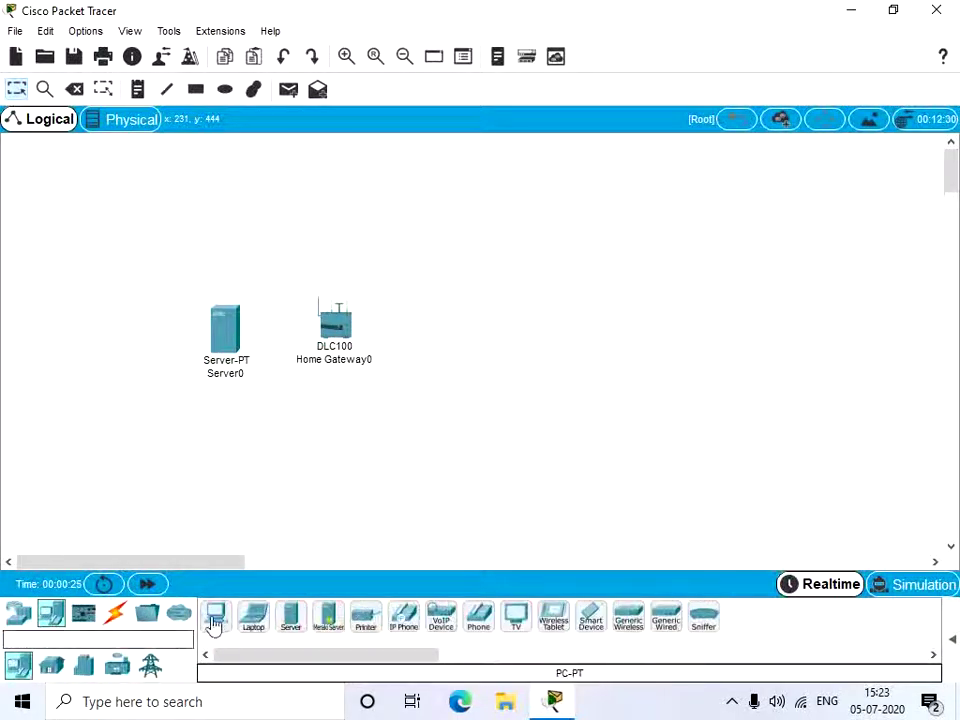
left_click_drag(215, 617, 373, 425)
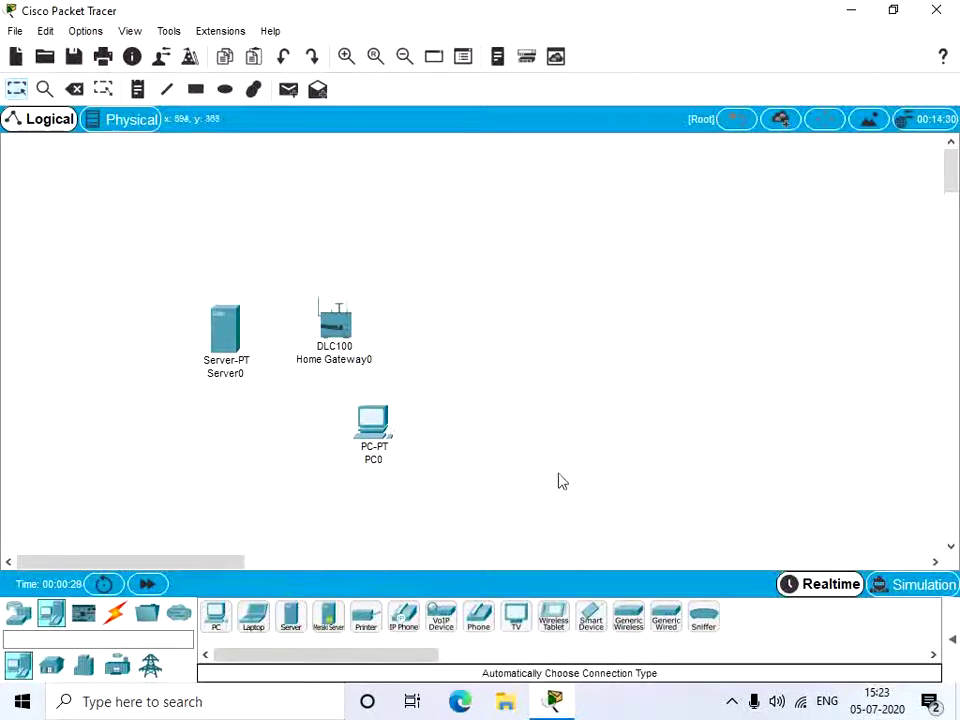
Step: Cable Server0 FastEthernet0 to Home Gateway0 Ethernet 1 with copper straight-through, then open PC0
left_click(114, 614)
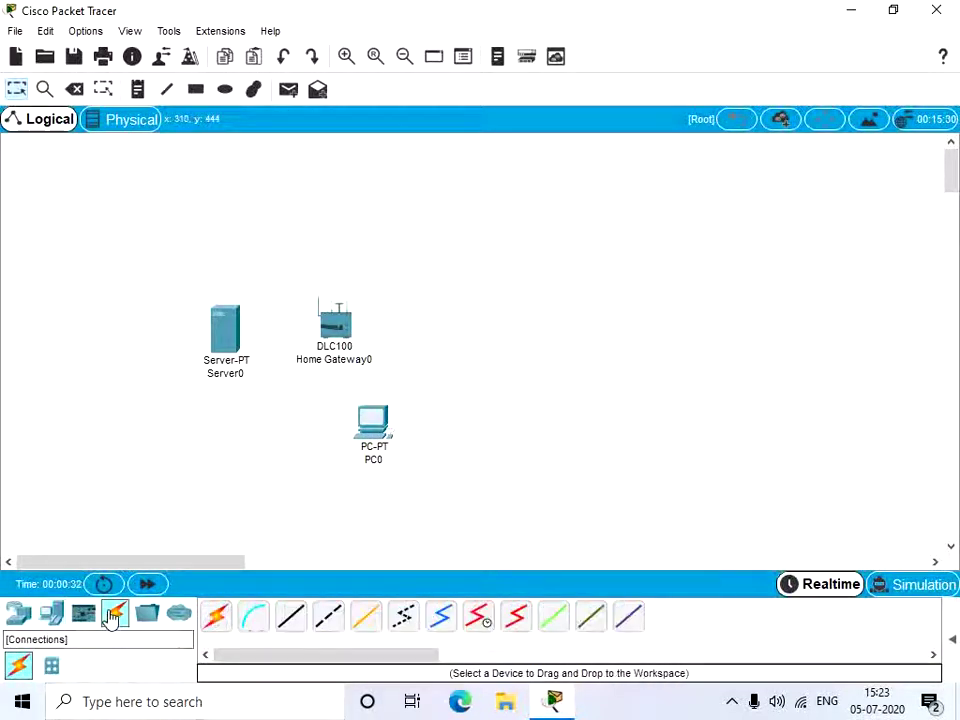
left_click(289, 620)
left_click(225, 342)
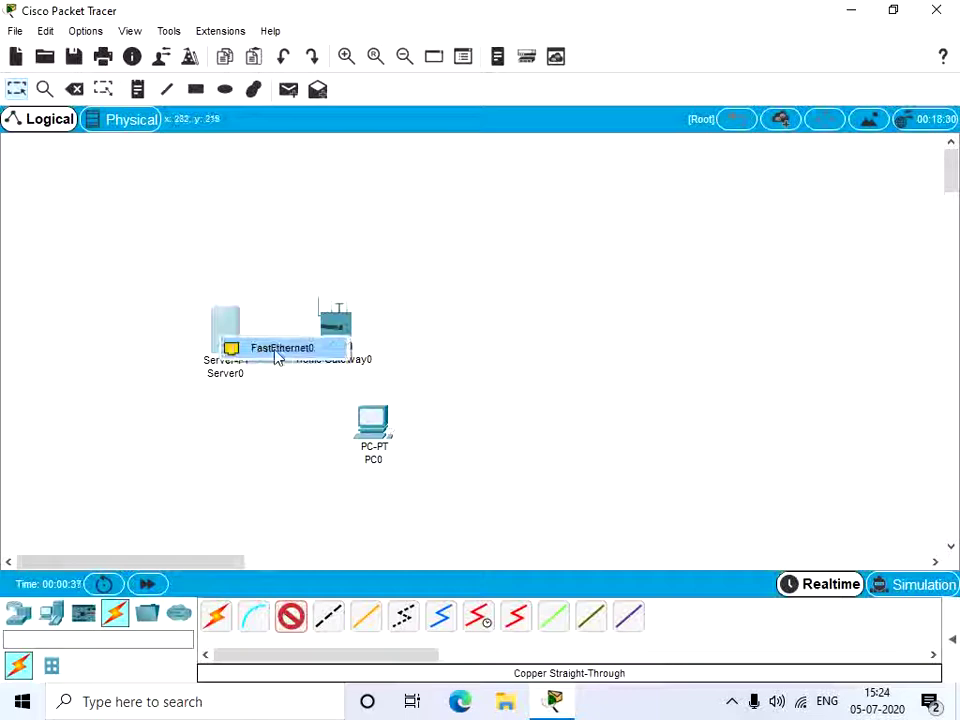
left_click(245, 346)
left_click(340, 334)
left_click(388, 358)
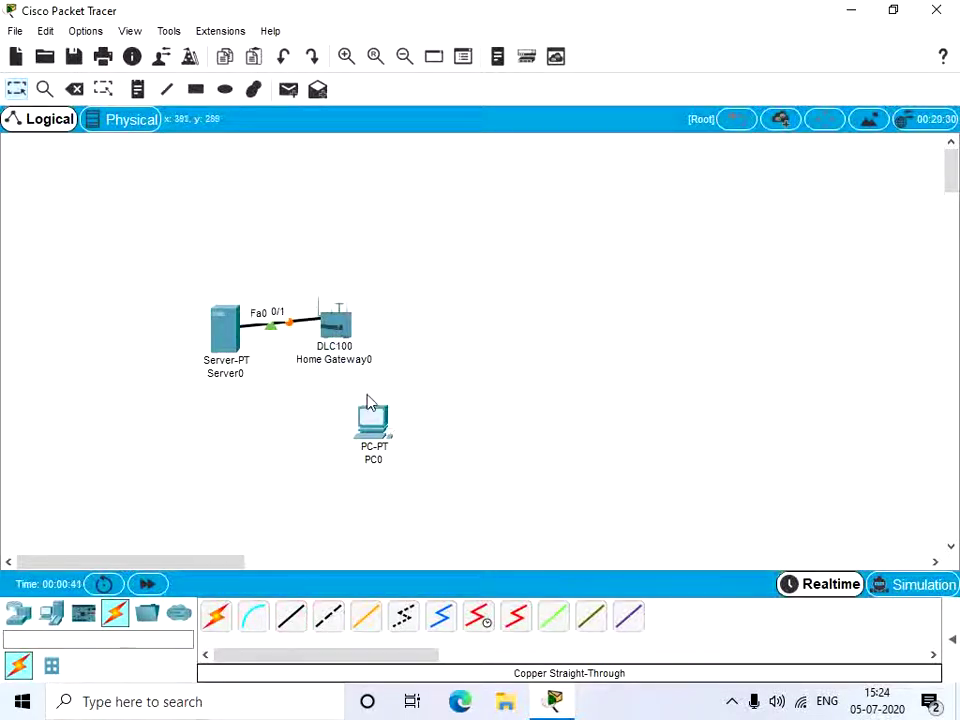
left_click(375, 428)
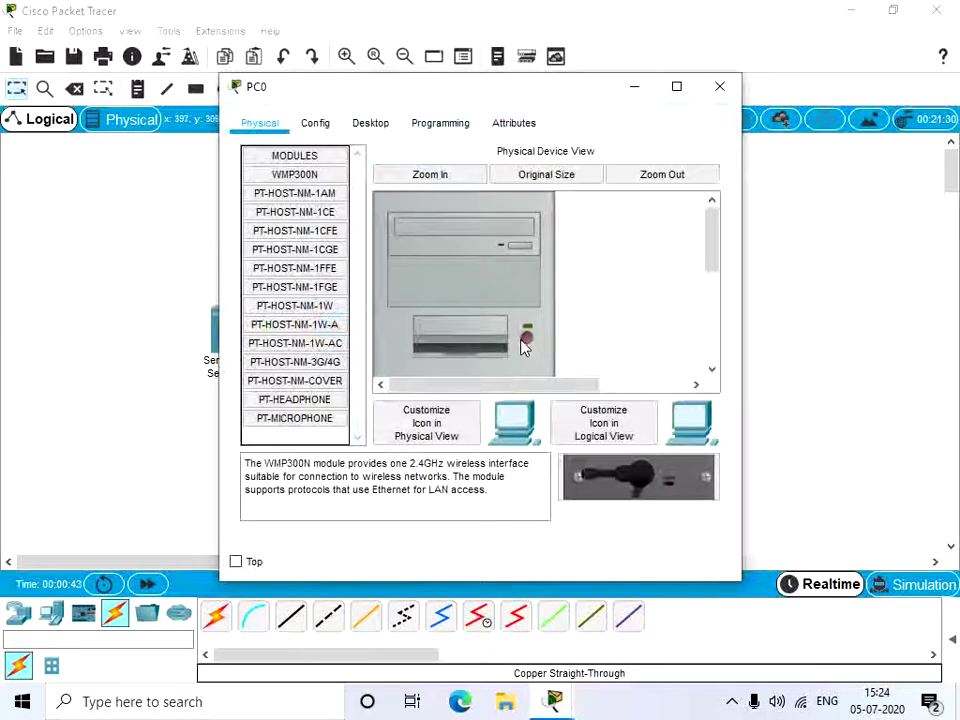
Step: Replace PC0's existing network module with a WMP300N wireless card and show its Config tab
scroll(525, 345, "down", 5)
left_click_drag(456, 330, 305, 272)
left_click_drag(295, 175, 473, 298)
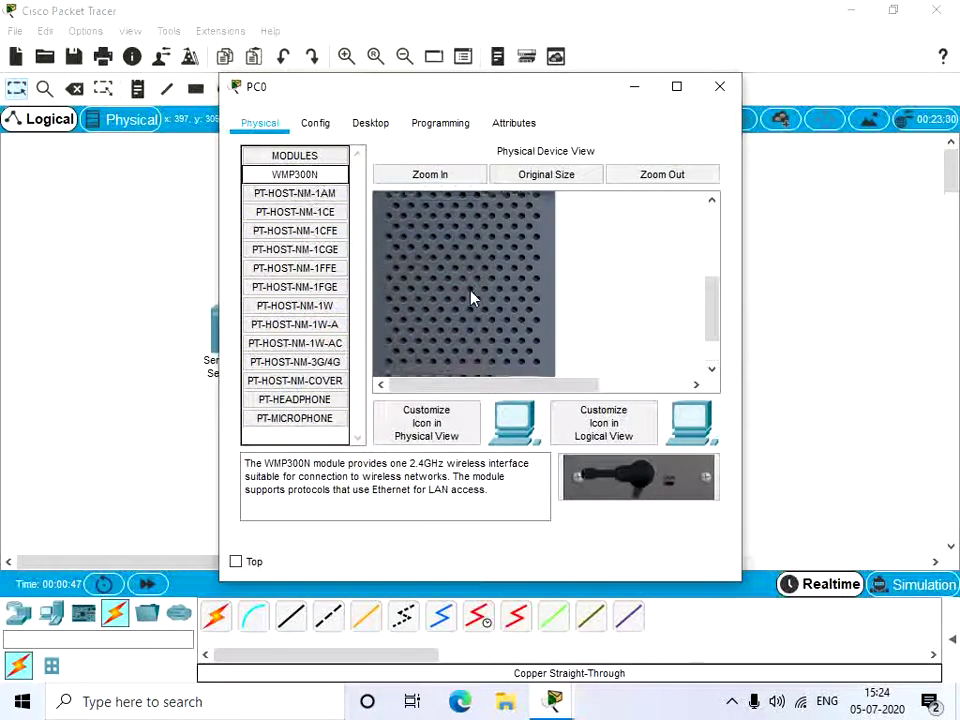
scroll(529, 229, "up", 4)
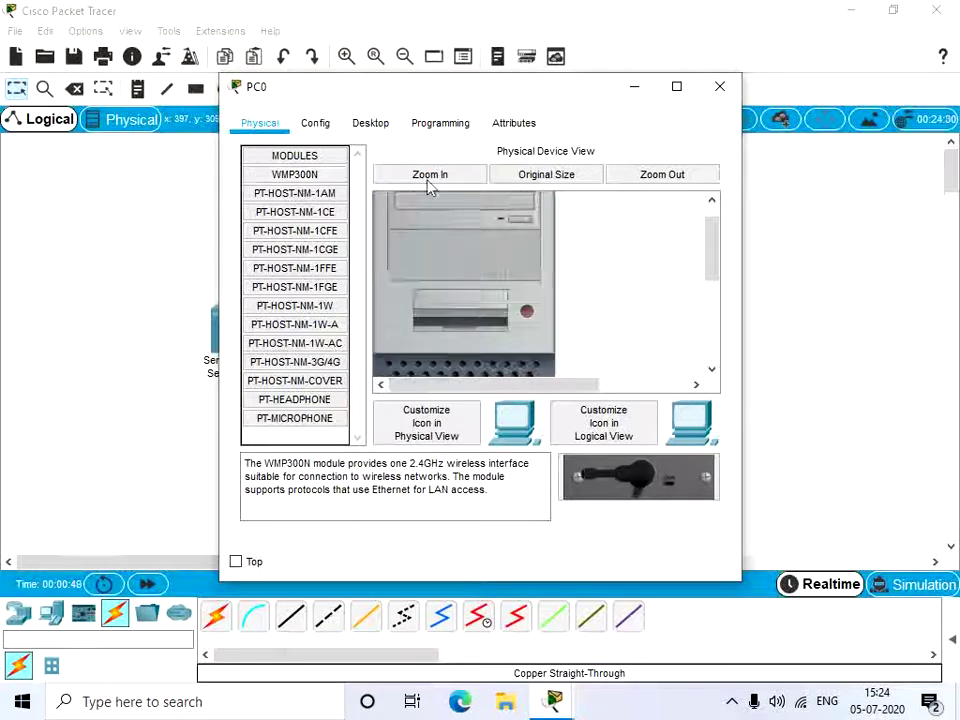
left_click(328, 127)
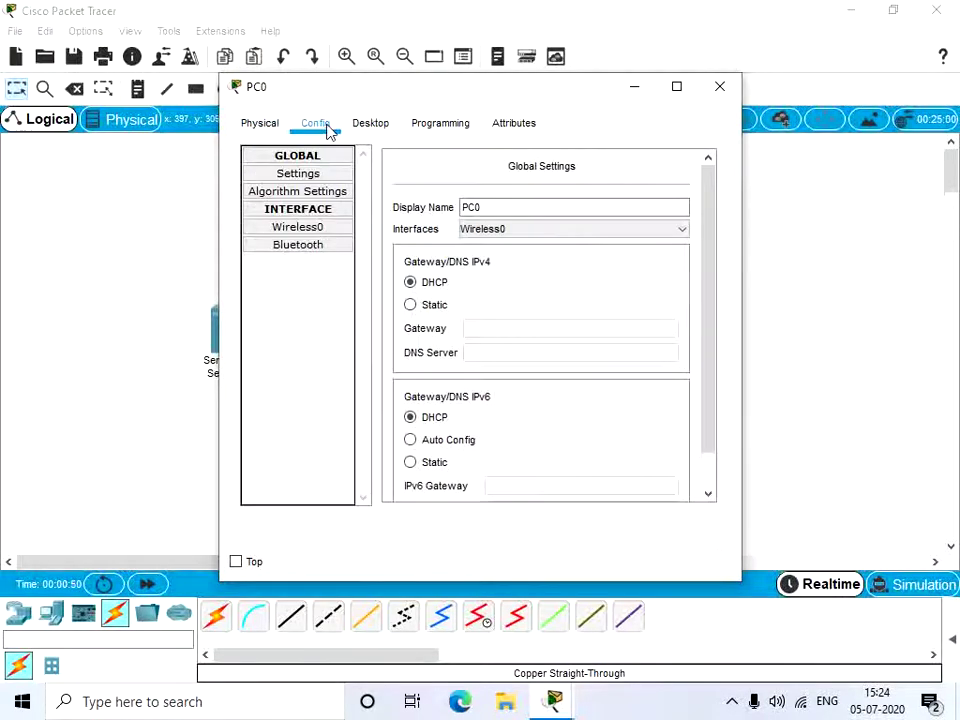
Step: Set PC0's Wireless0 SSID to HomeGateway, switch IP configuration to DHCP, and close the window
left_click(335, 236)
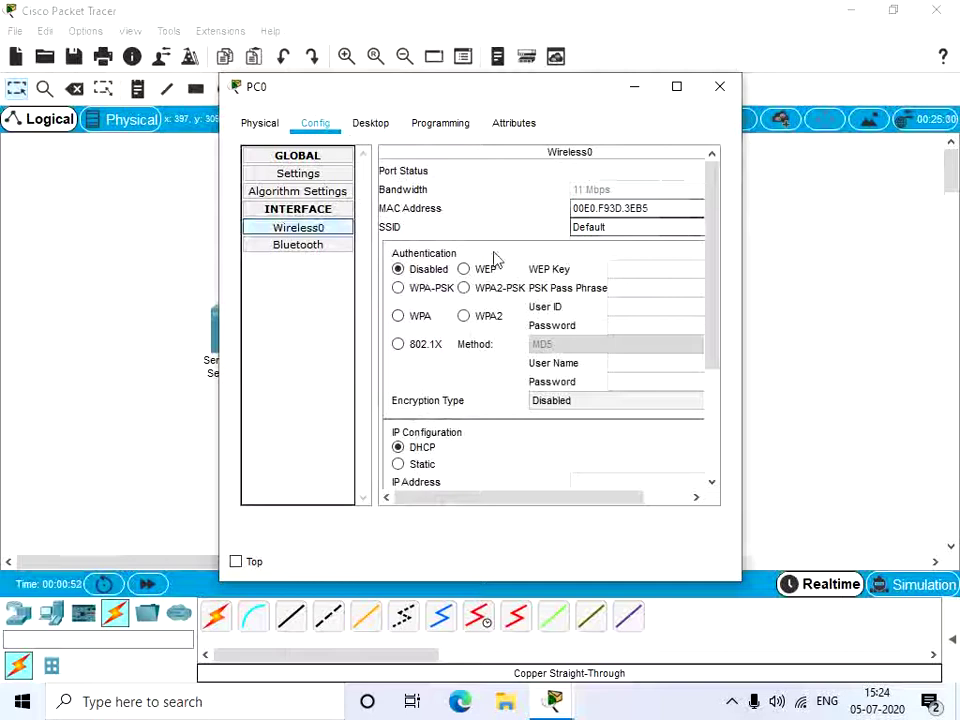
key("BackSpace")
key("BackSpace")
key("BackSpace")
key("BackSpace")
key("BackSpace")
key("BackSpace")
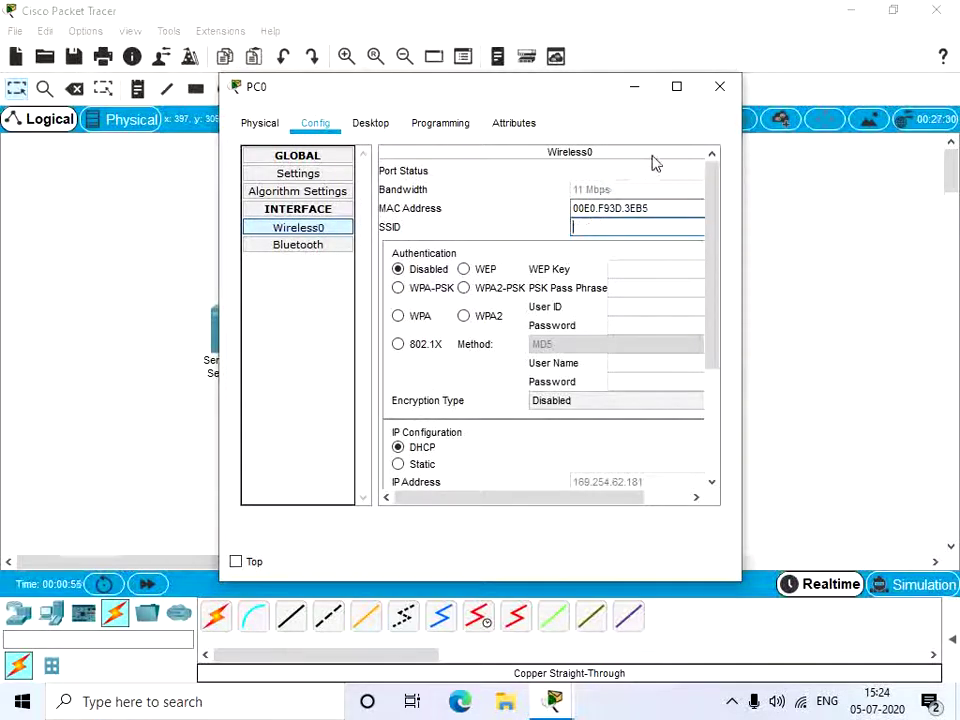
type("H")
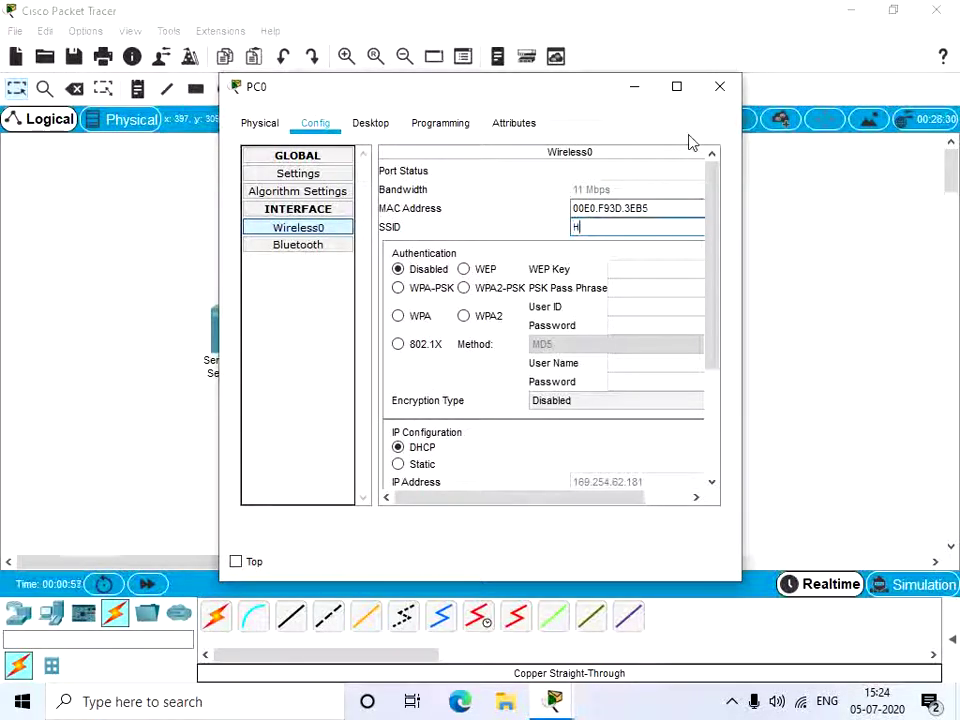
type("omeGateway")
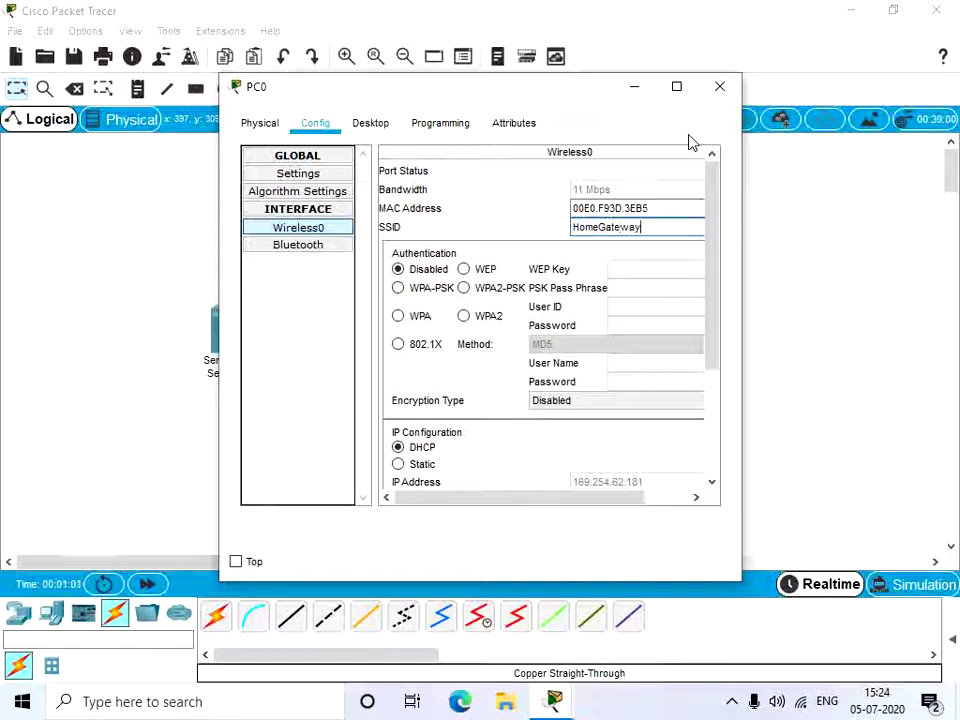
scroll(508, 369, "down", 4)
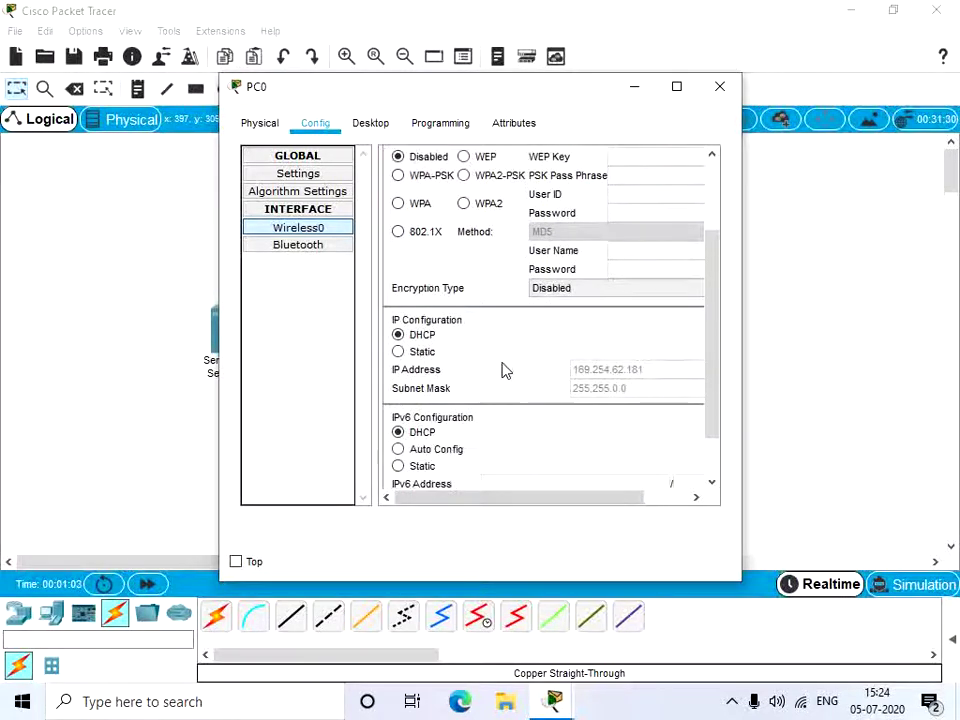
left_click(424, 335)
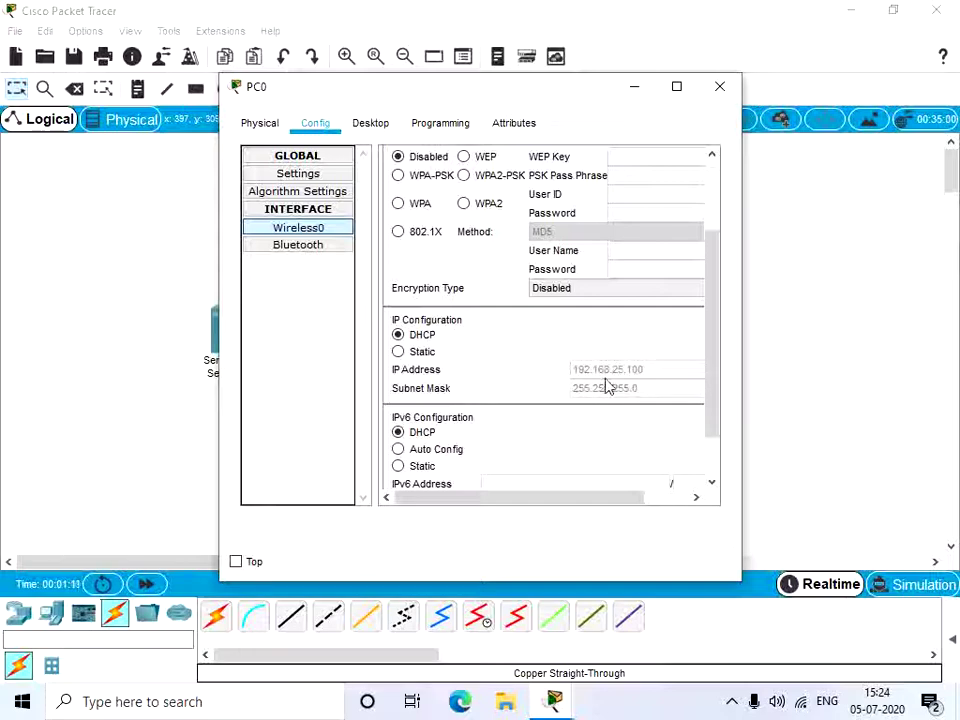
left_click(720, 87)
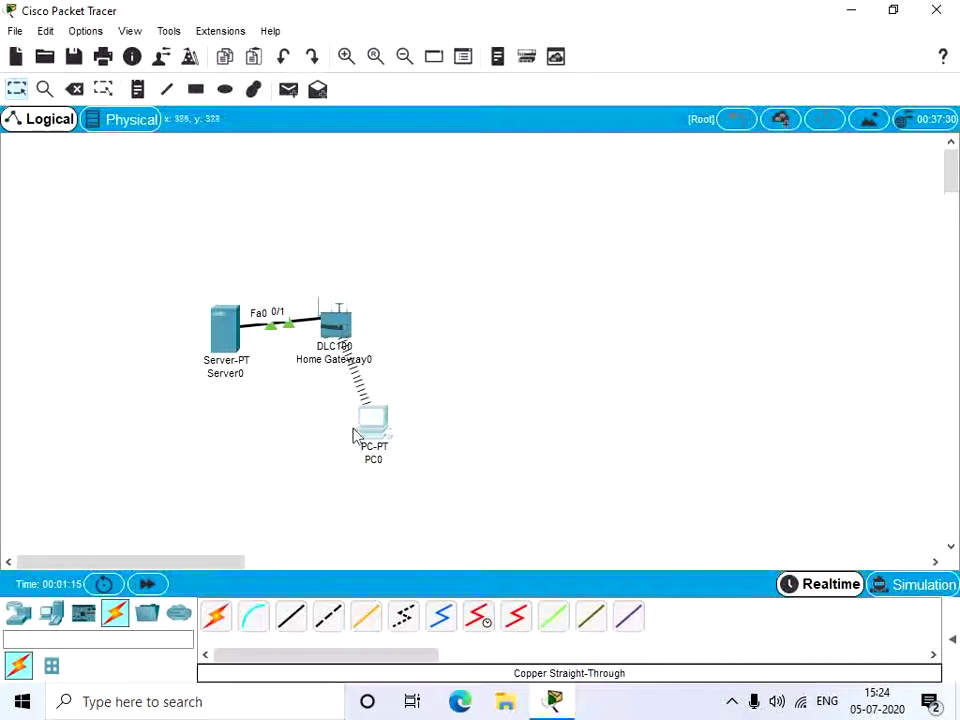
Step: Move PC0 lower, then place a Light and a Door from the Home devices near the gateway
left_click_drag(352, 435, 422, 482)
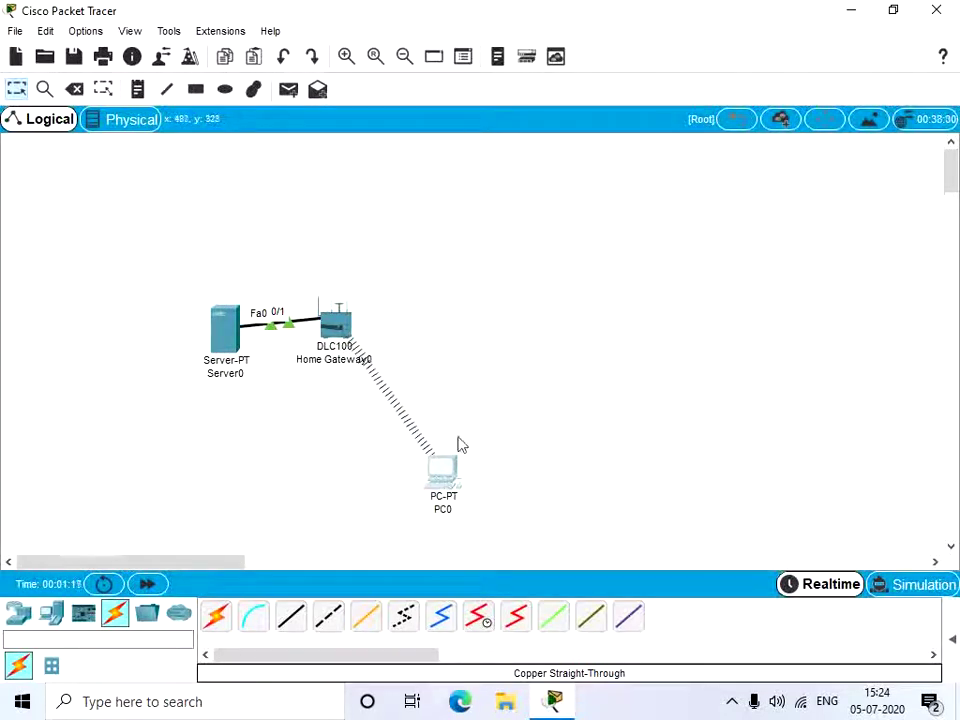
left_click(47, 614)
left_click(51, 665)
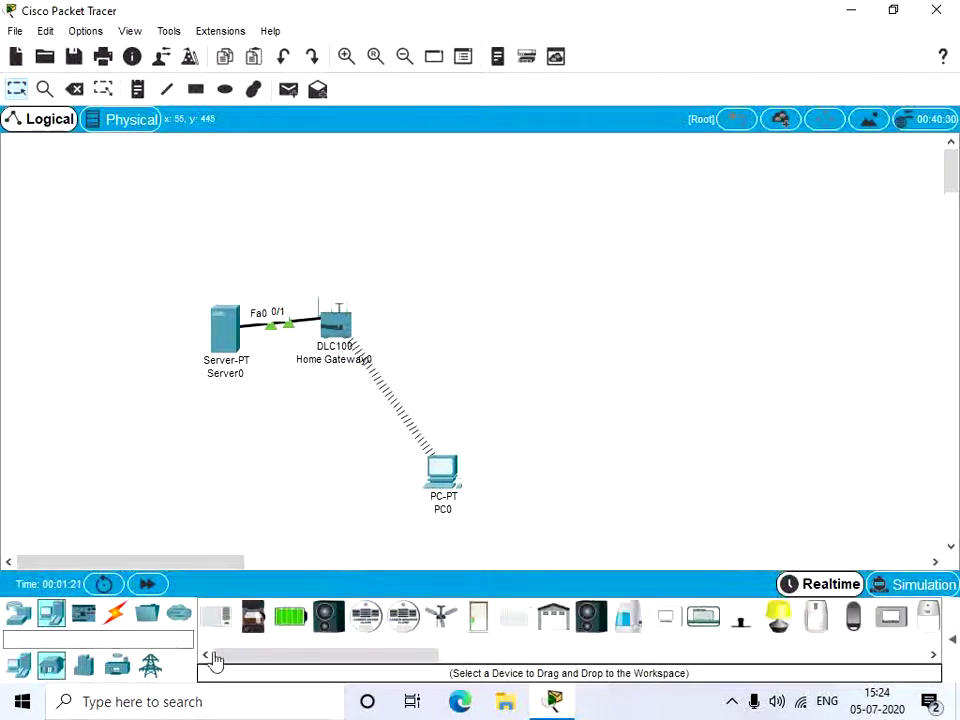
left_click(785, 625)
key("Escape")
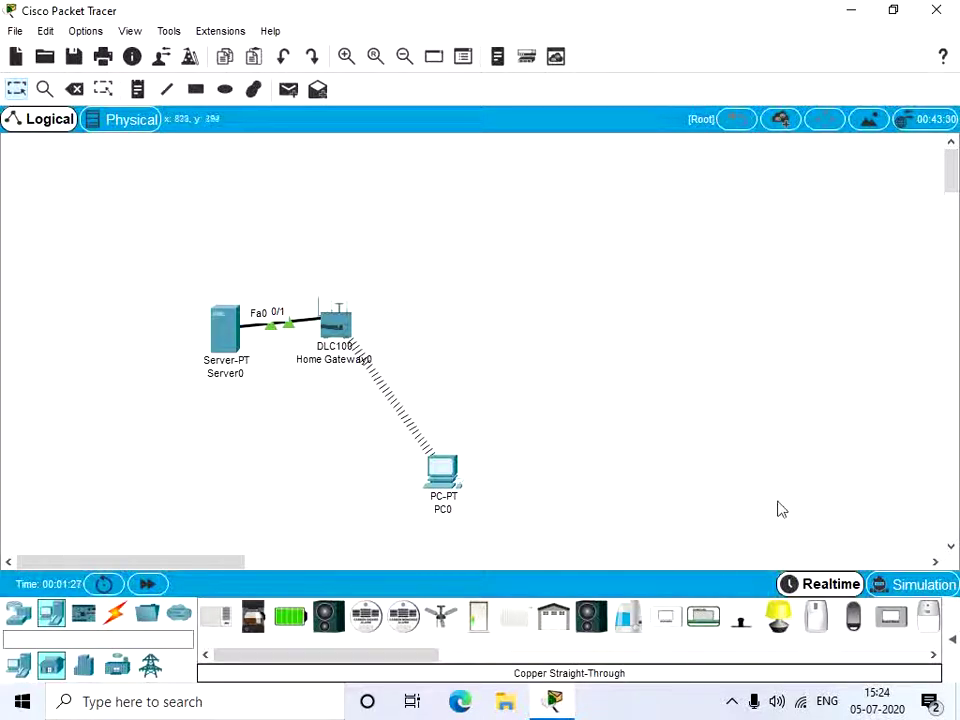
left_click(778, 617)
left_click(645, 333)
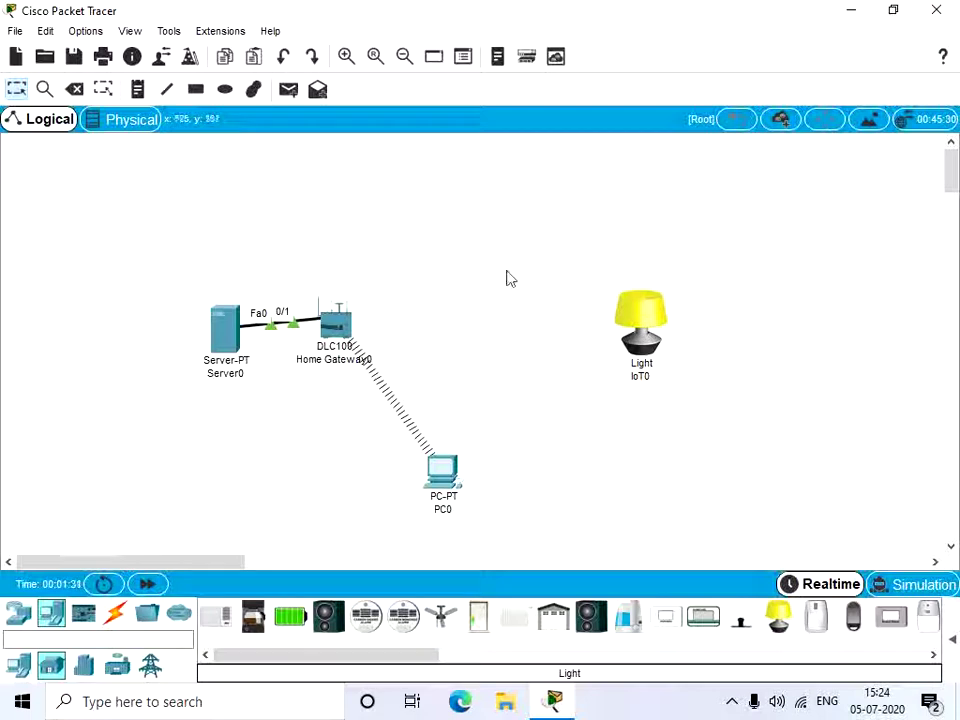
left_click(478, 620)
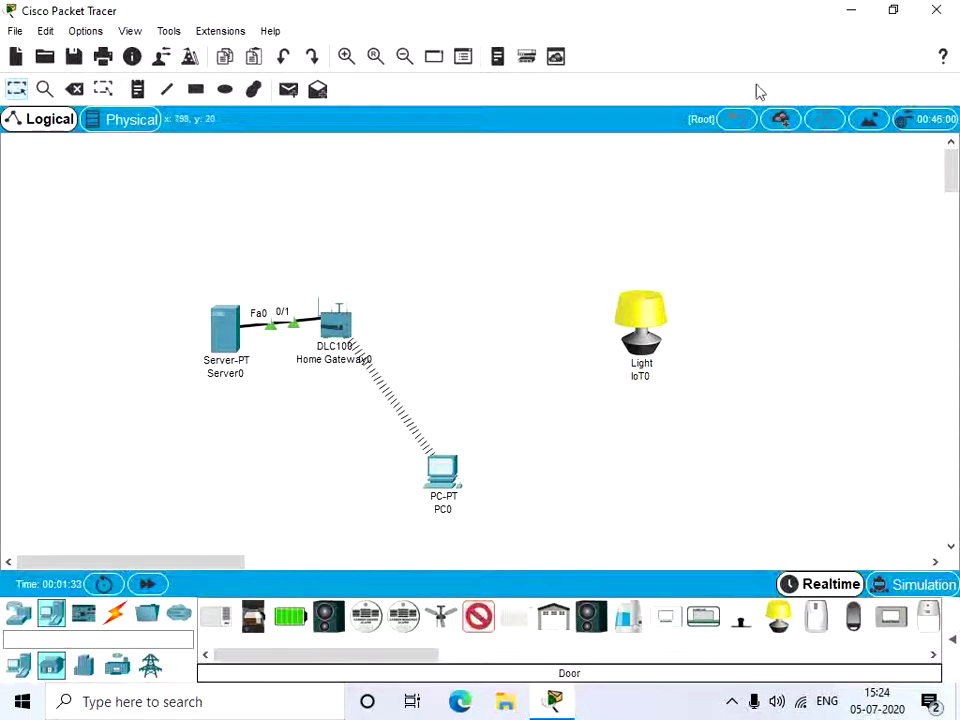
left_click(529, 253)
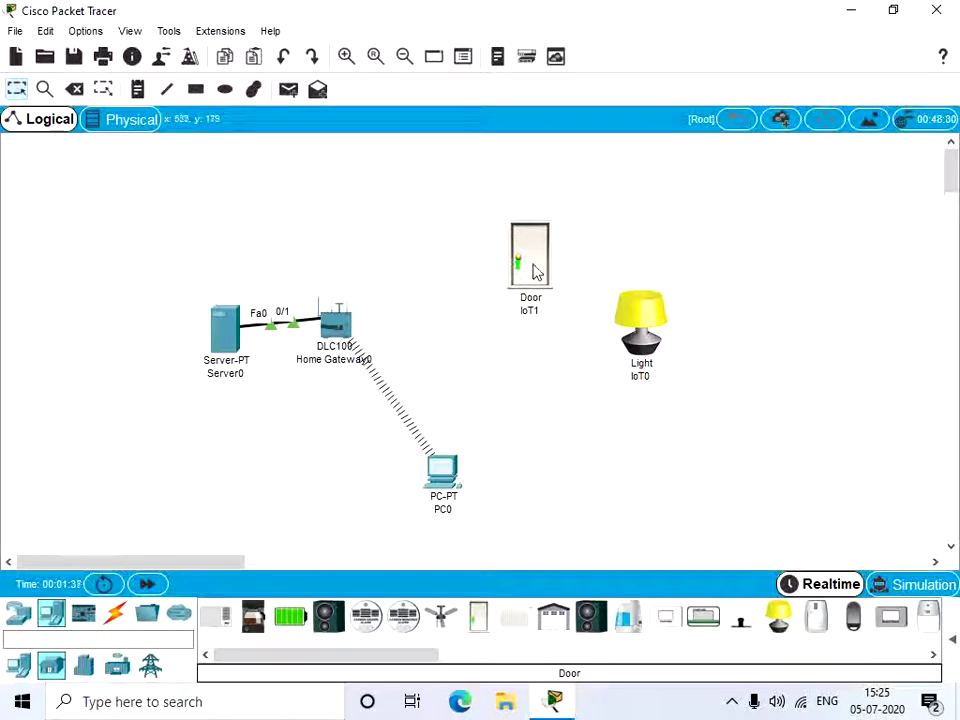
Step: Give the Door a PT-IOT-NM-1W network adapter and confirm its Wireless0 gets 192.168.25.101 by DHCP
left_click(530, 266)
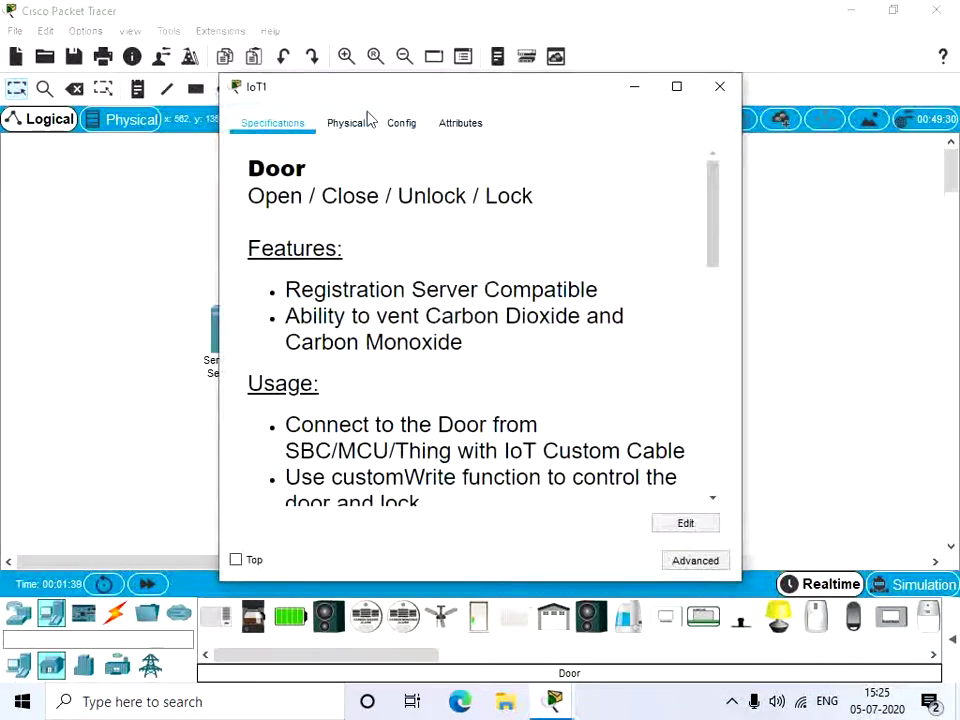
left_click(681, 561)
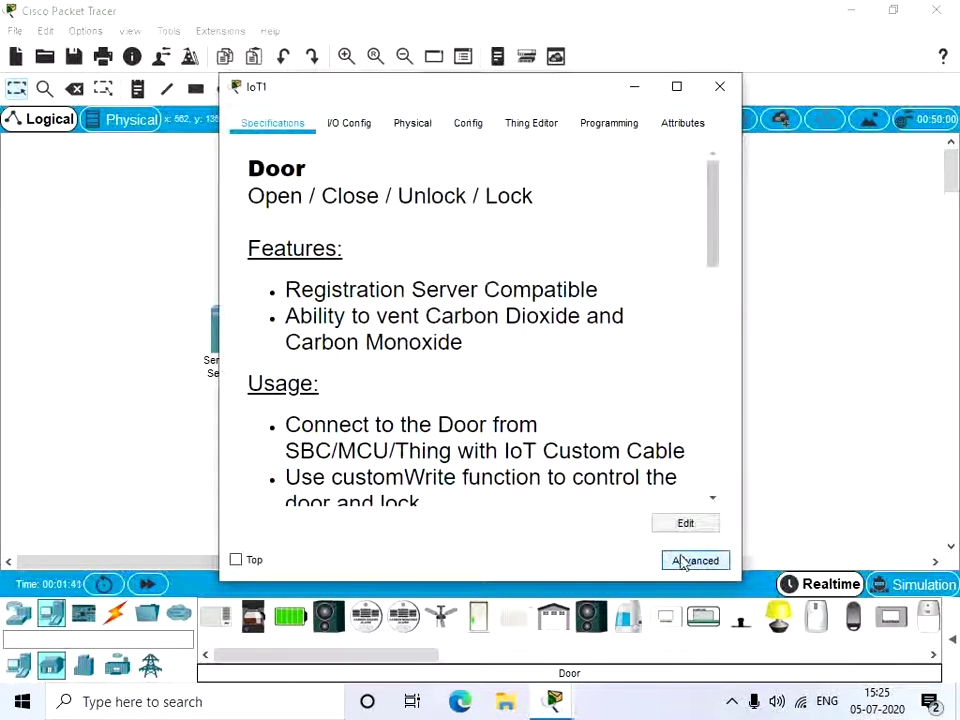
left_click(335, 135)
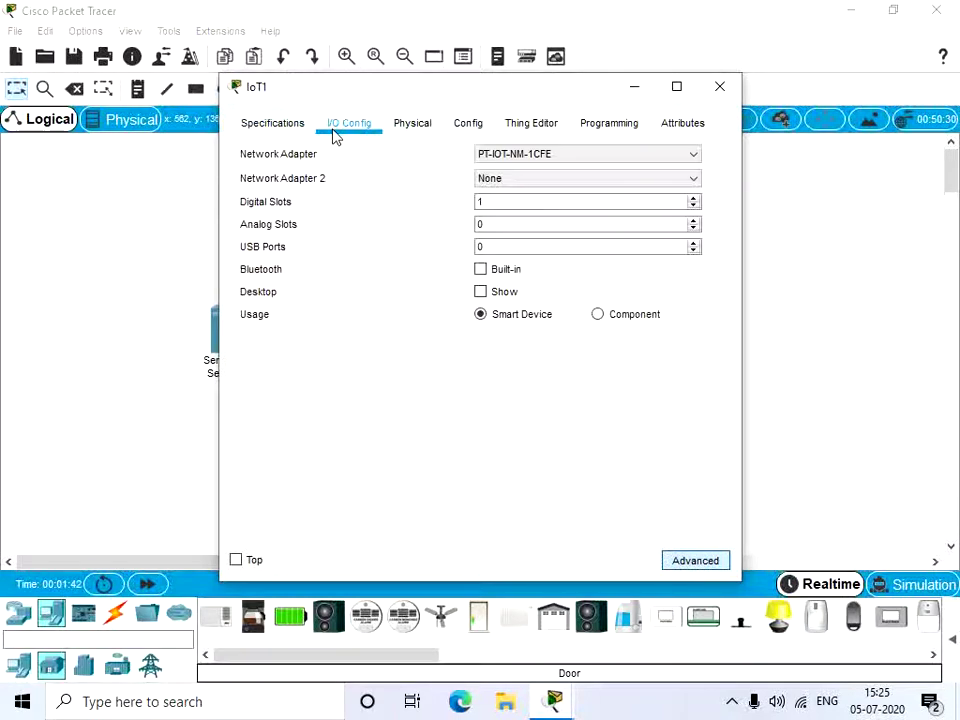
left_click(502, 157)
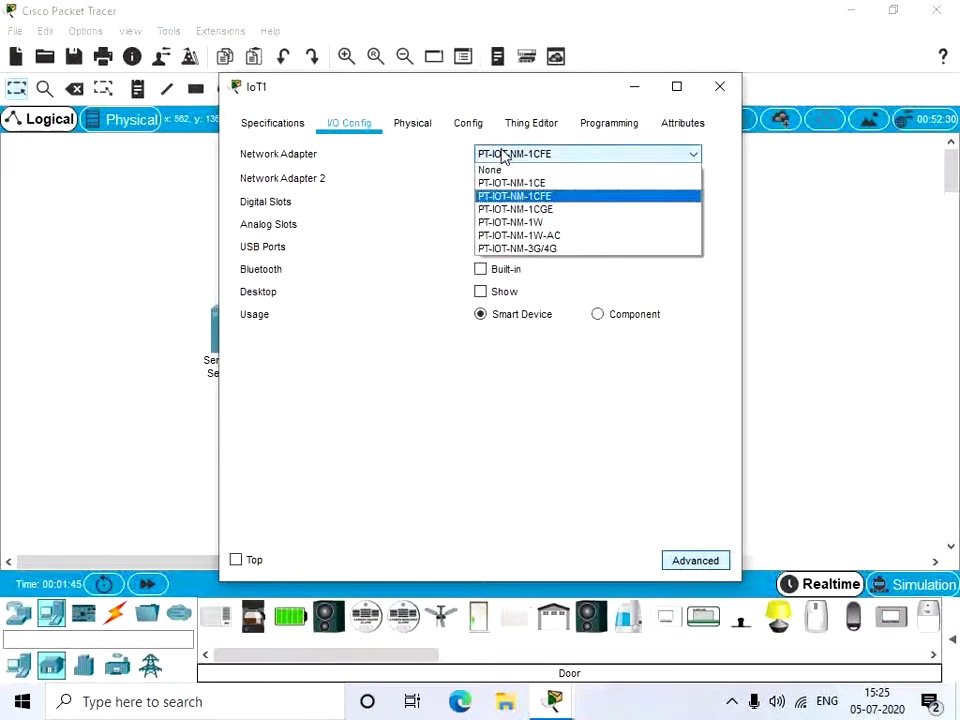
left_click(523, 222)
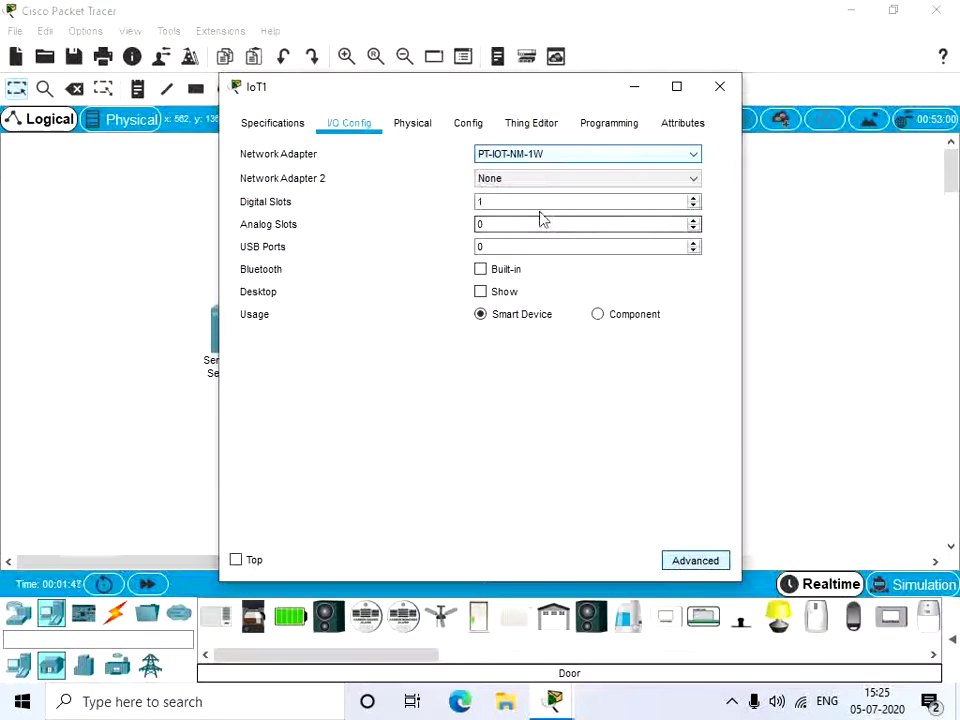
left_click(460, 125)
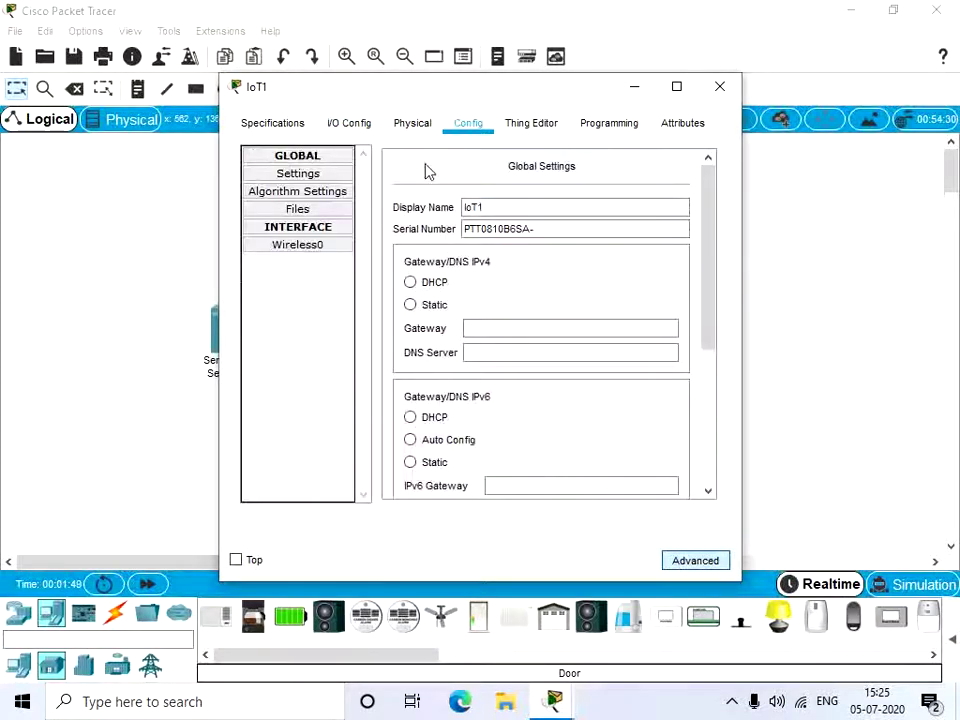
left_click(322, 249)
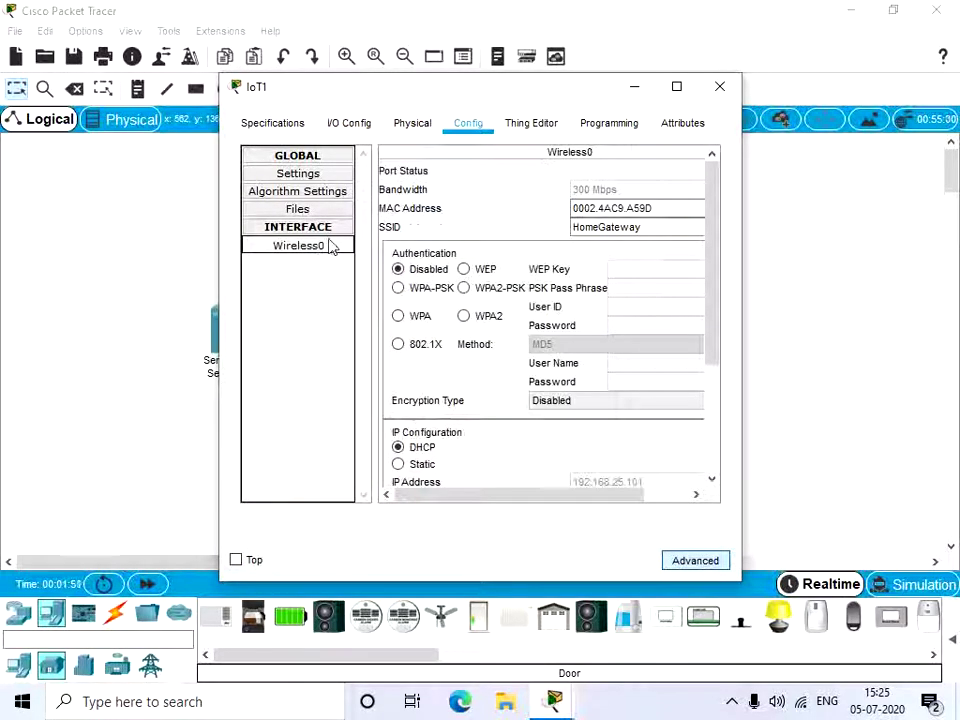
scroll(673, 327, "down", 3)
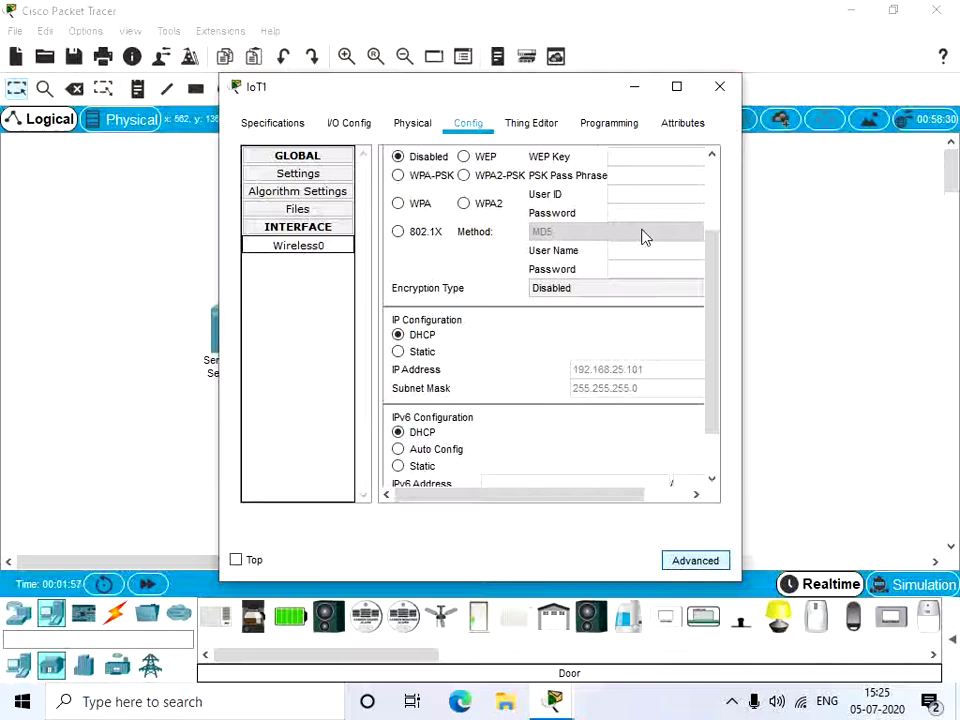
Step: Close the Door's window and set the Light's I/O network adapter to PT-IOT-NM-1W
left_click(713, 100)
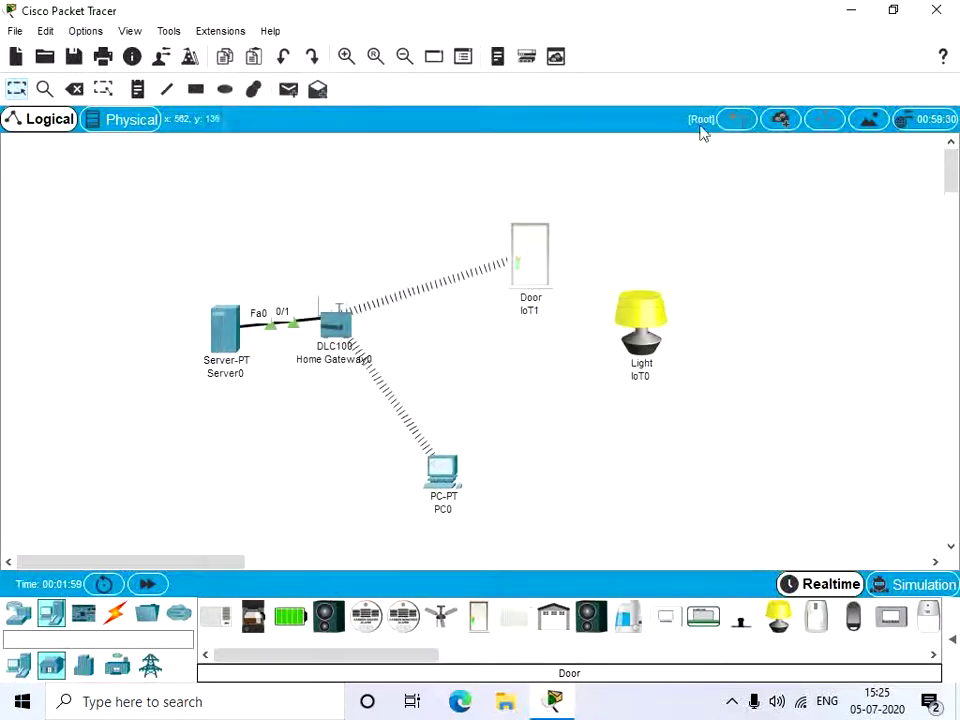
left_click(650, 337)
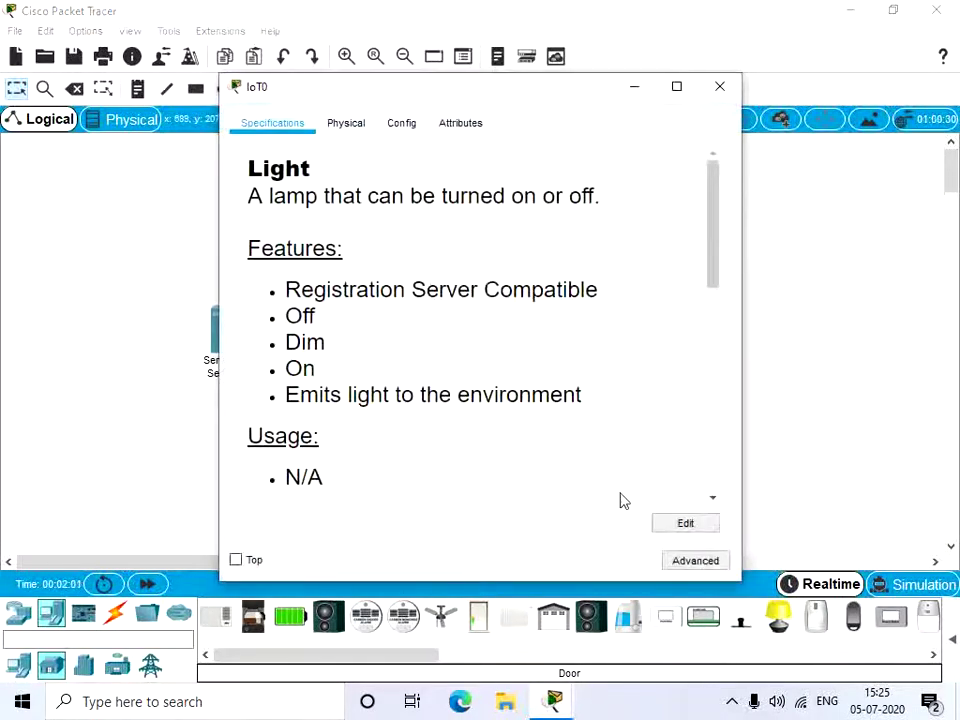
left_click(695, 561)
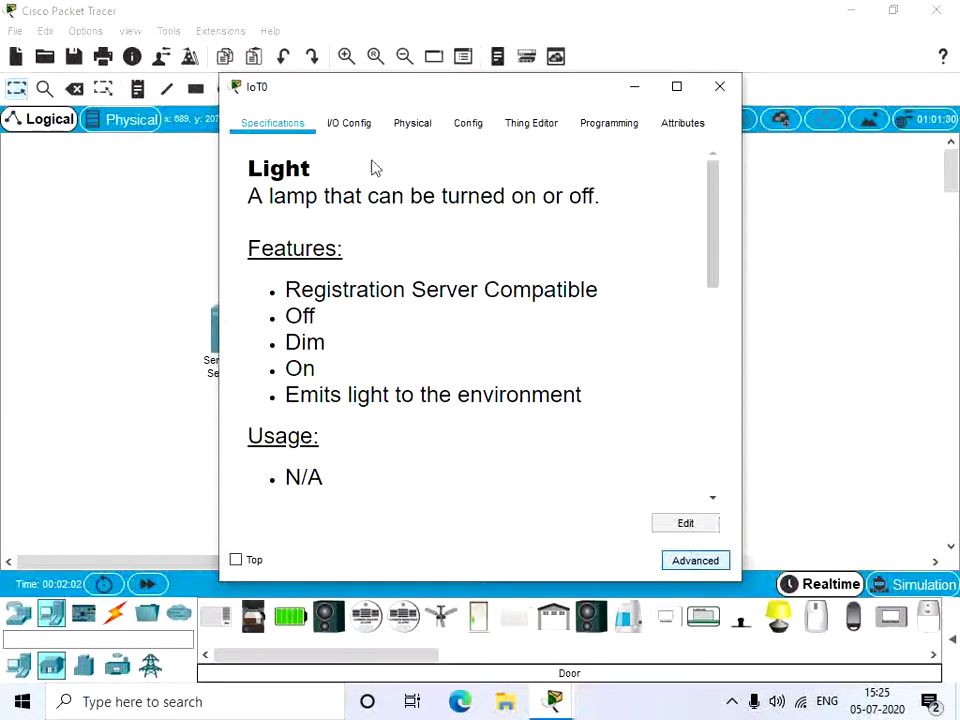
left_click(366, 126)
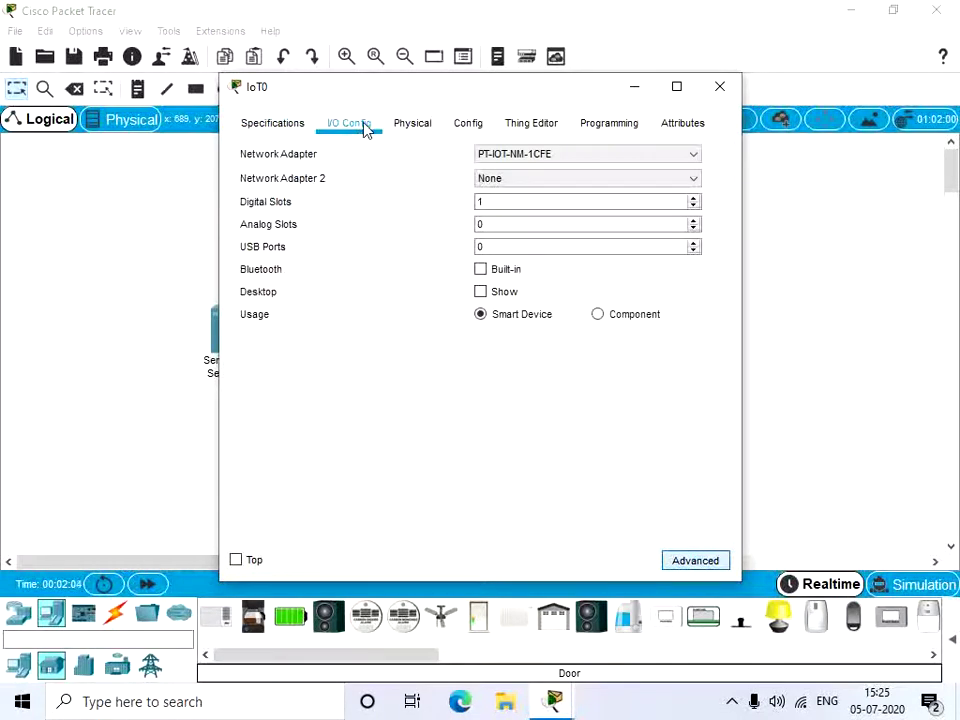
left_click(488, 156)
left_click(553, 222)
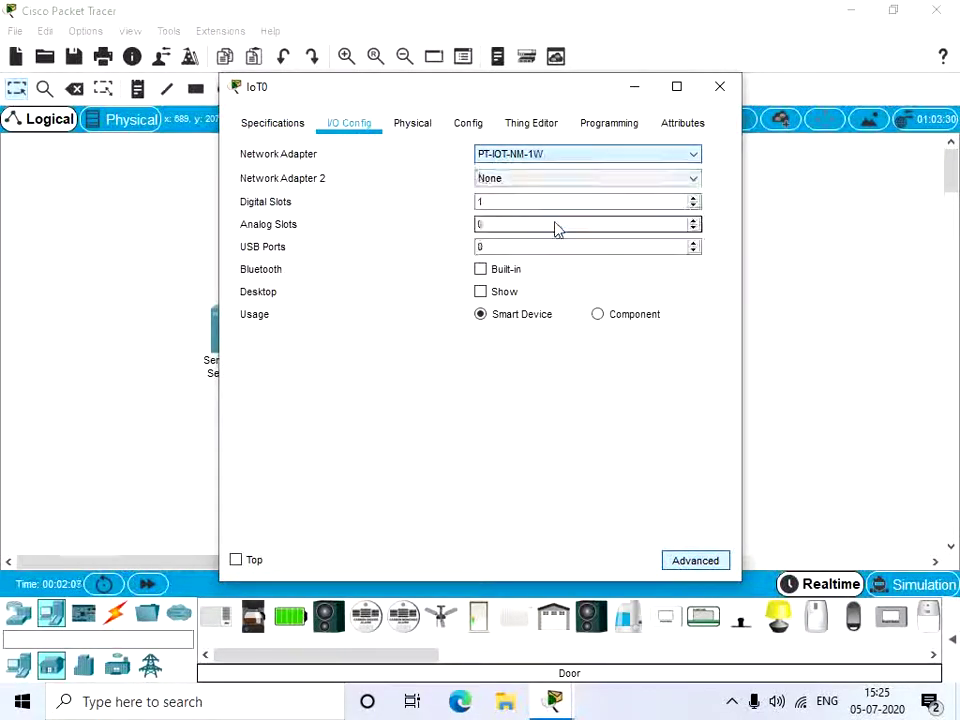
Step: Confirm the Light's Wireless0 gets 192.168.25.102, close its window, and move it lower
left_click(468, 130)
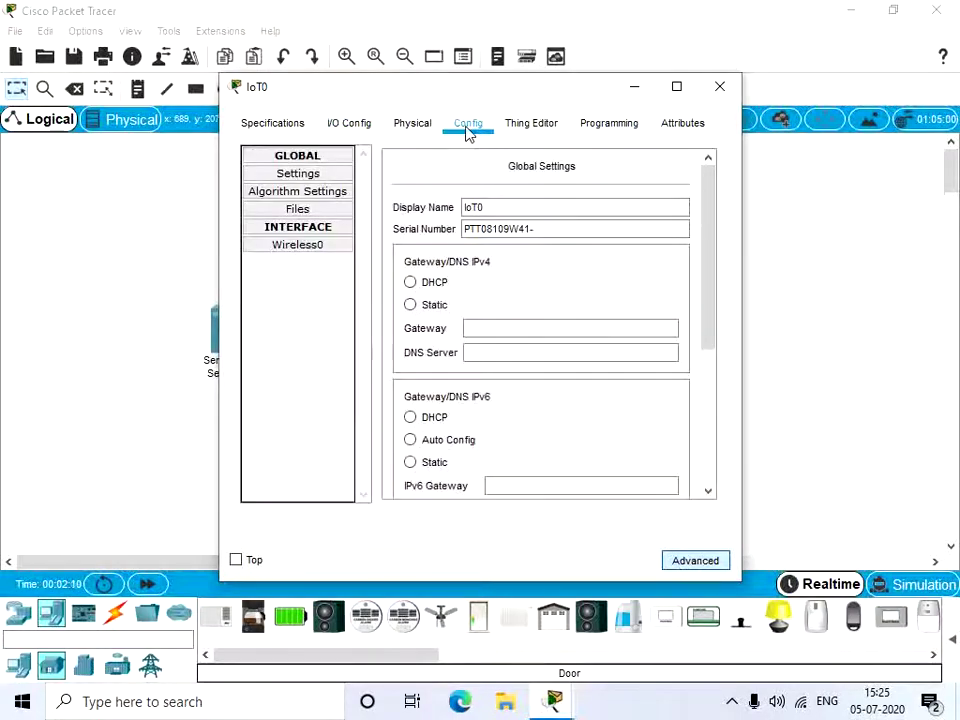
left_click(313, 248)
scroll(557, 249, "down", 3)
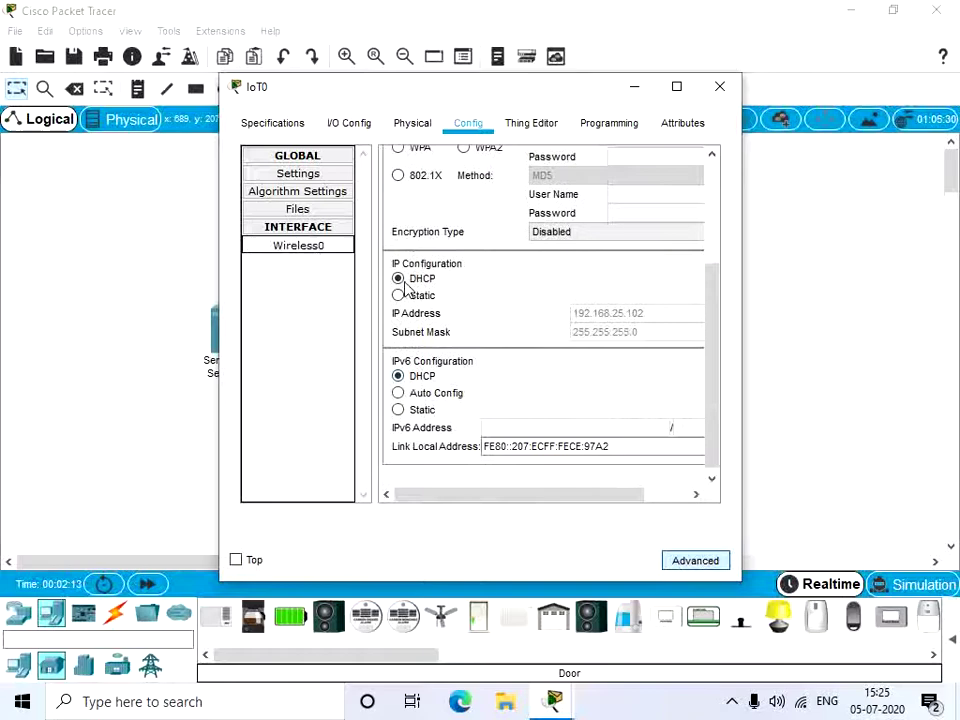
left_click(720, 87)
left_click_drag(650, 325, 646, 370)
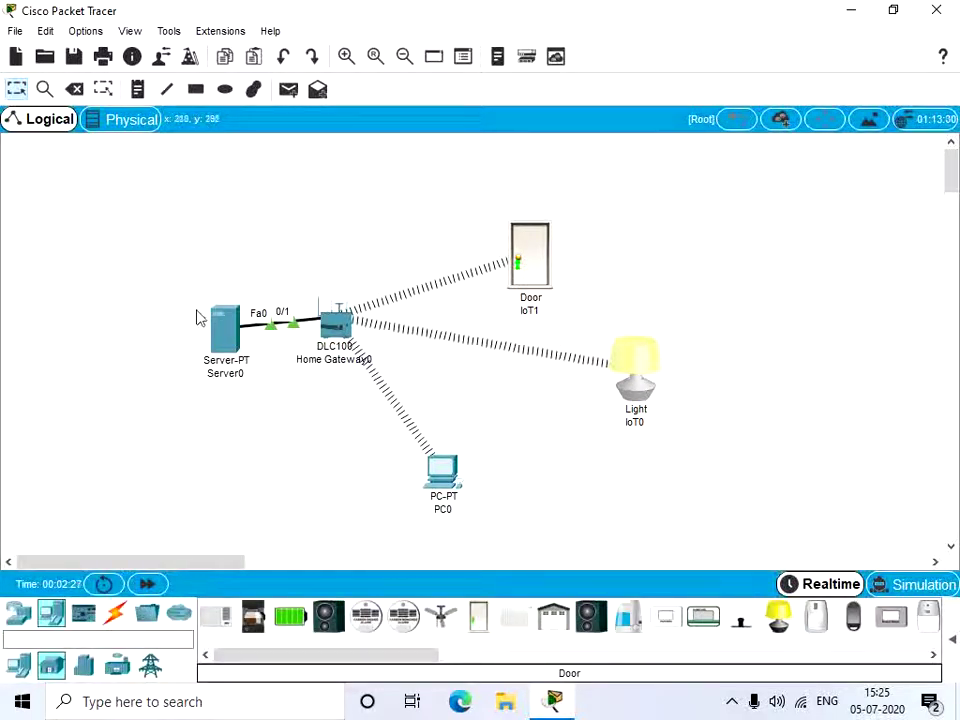
Step: Select IoT in Server0's Services list to show the Registration Server service switched on
left_click(228, 340)
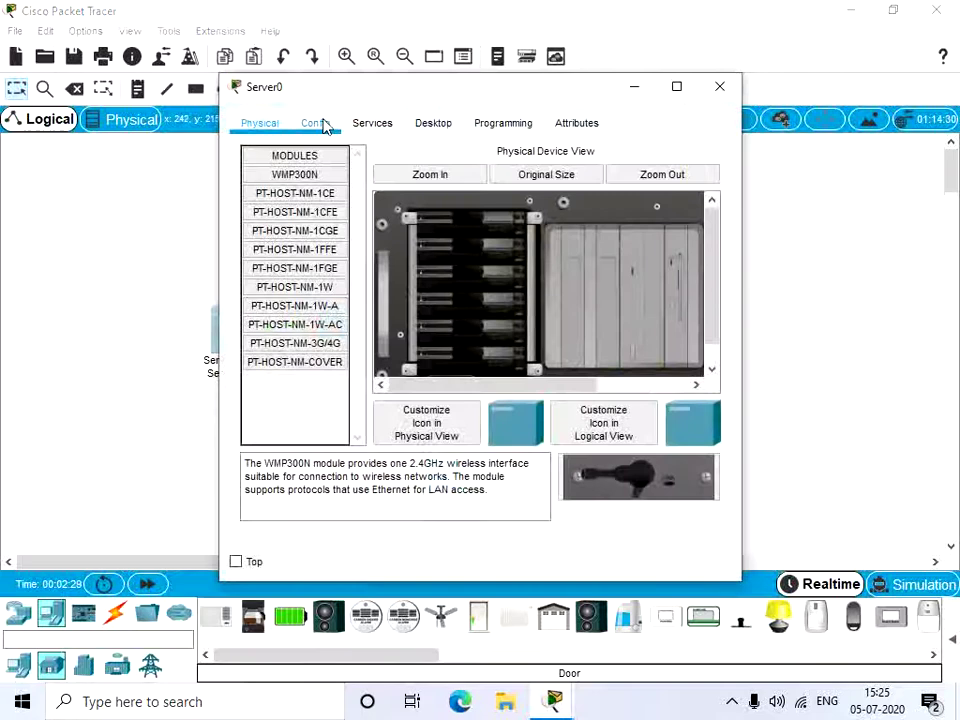
left_click(372, 123)
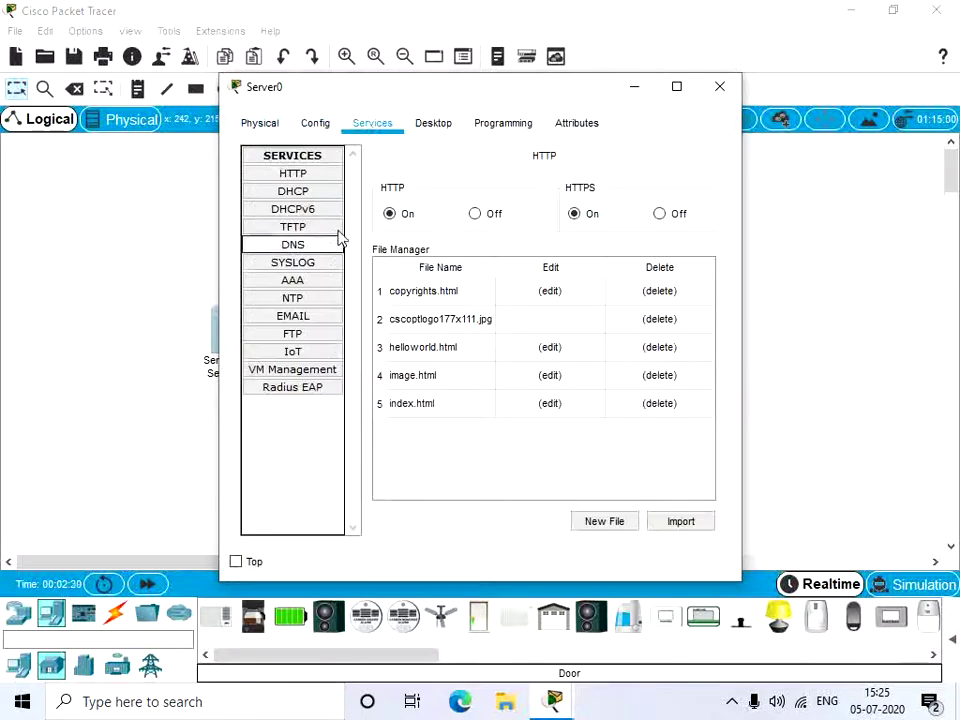
left_click(318, 356)
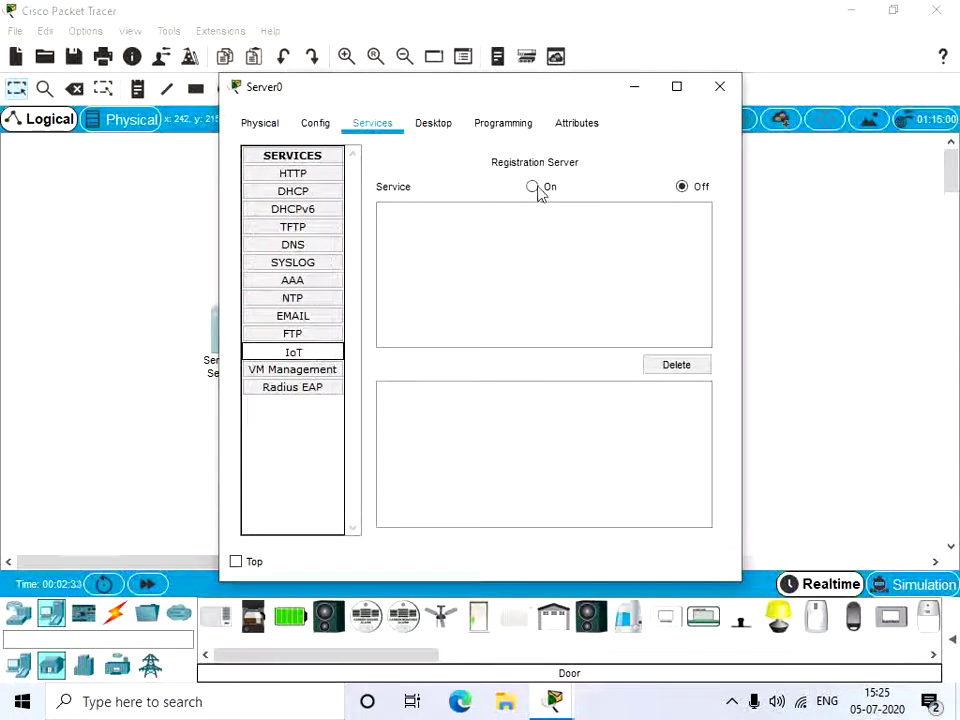
Step: Set Server0's Desktop IP Configuration to DHCP, obtaining 192.168.25.103 with gateway 192.168.25.1
left_click(434, 140)
left_click(268, 210)
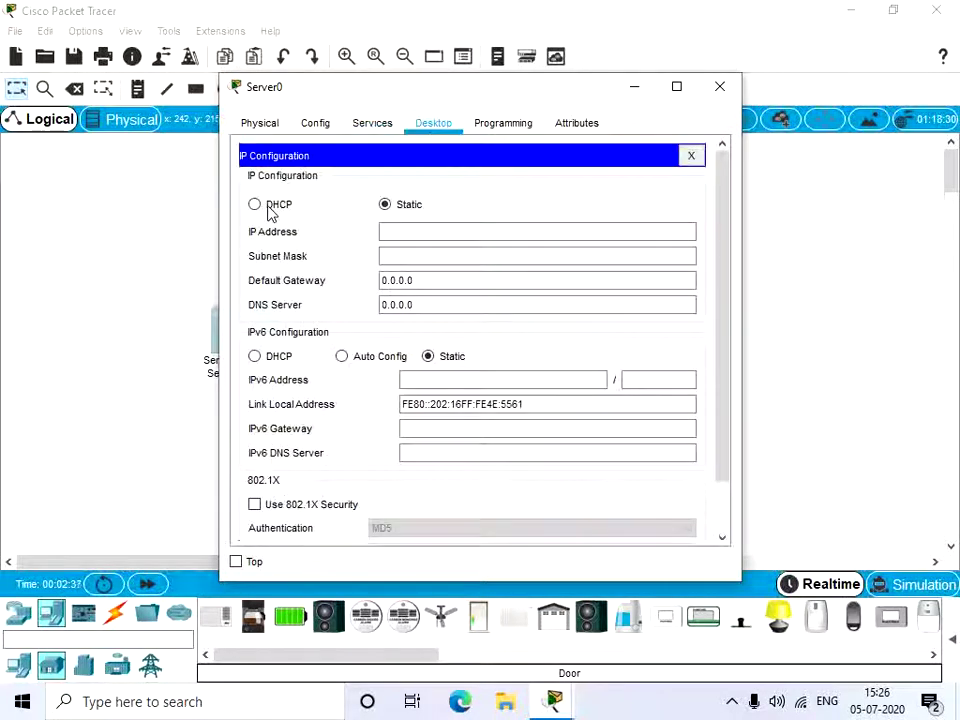
left_click(271, 210)
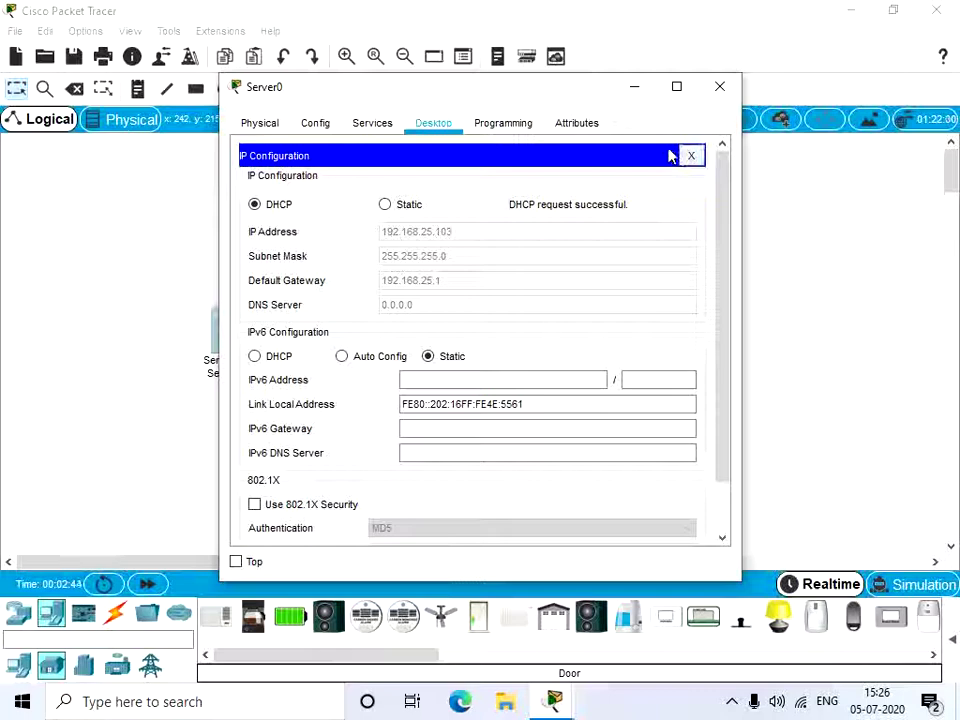
Step: Open Server0's web browser, then check the server's wired interface address in Config
left_click(690, 157)
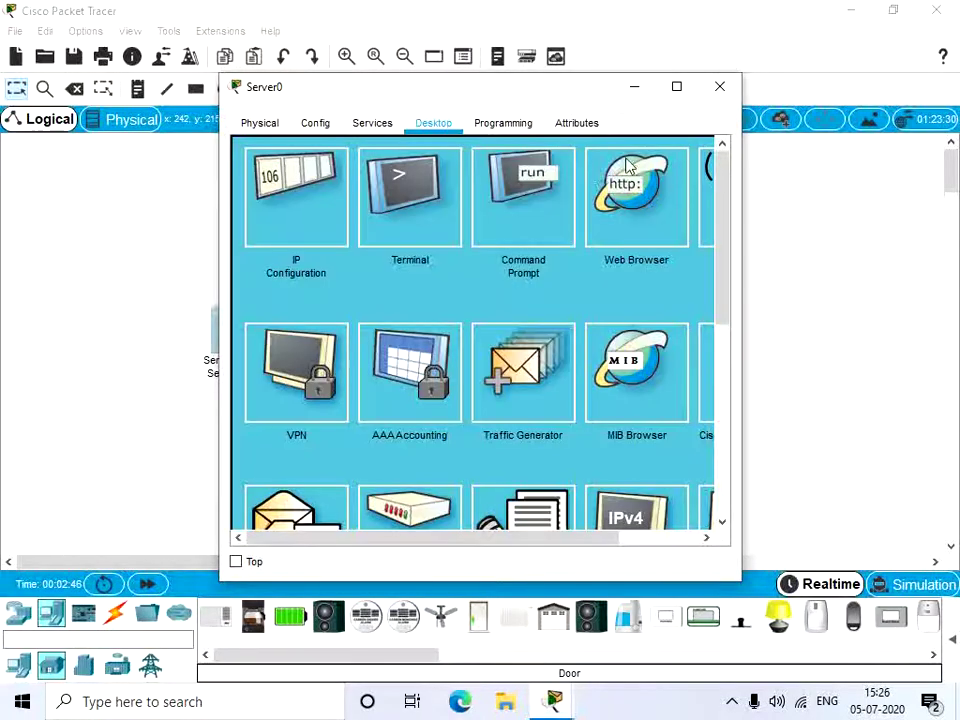
left_click(632, 185)
left_click(456, 175)
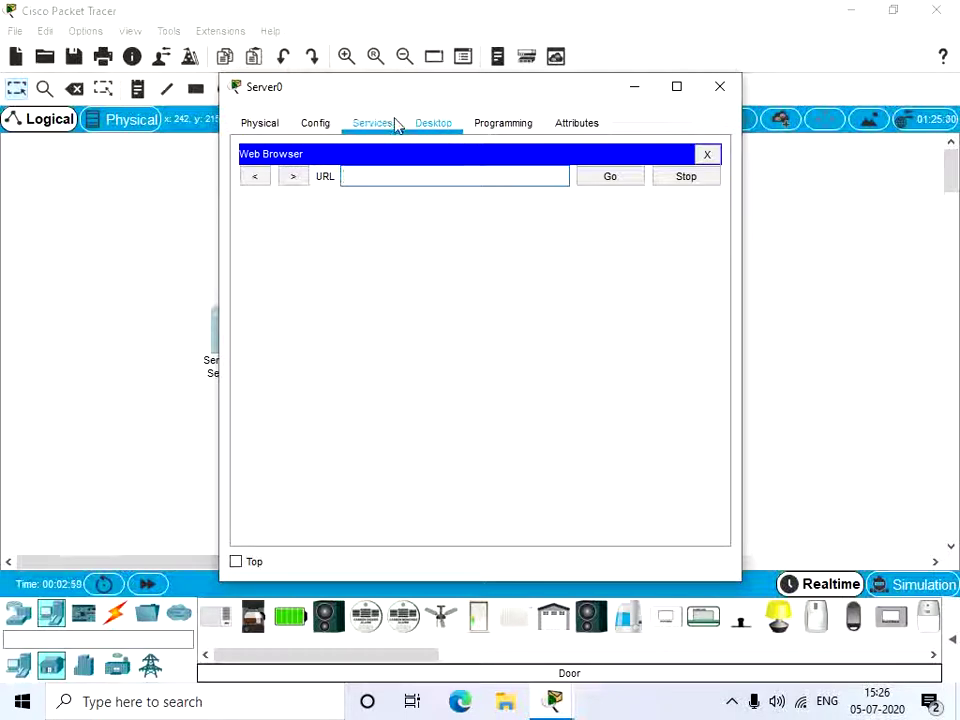
left_click(333, 128)
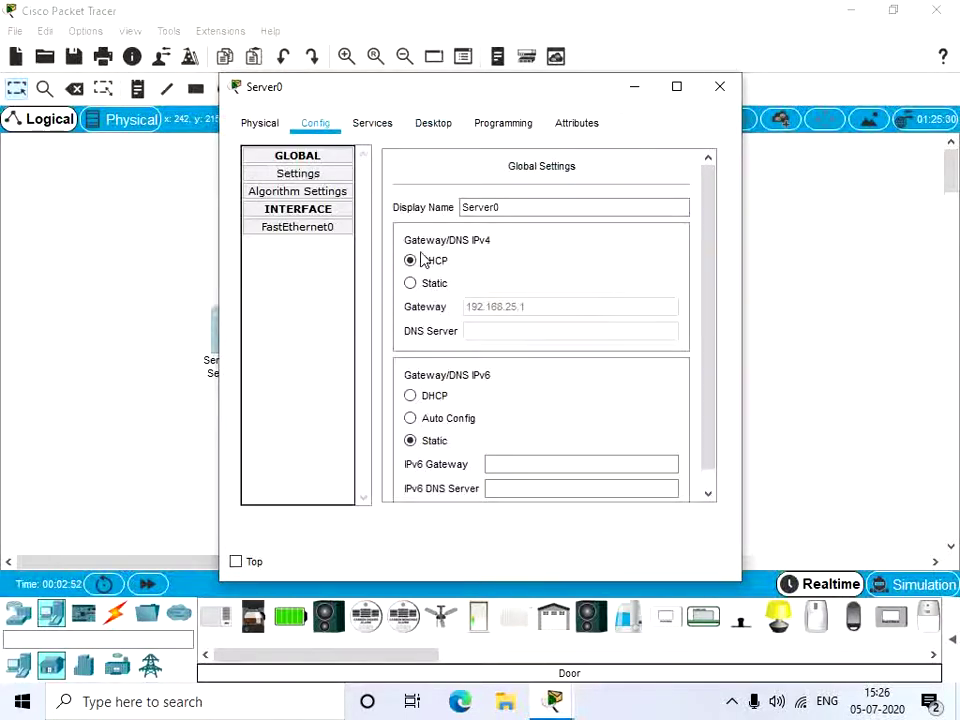
left_click(322, 229)
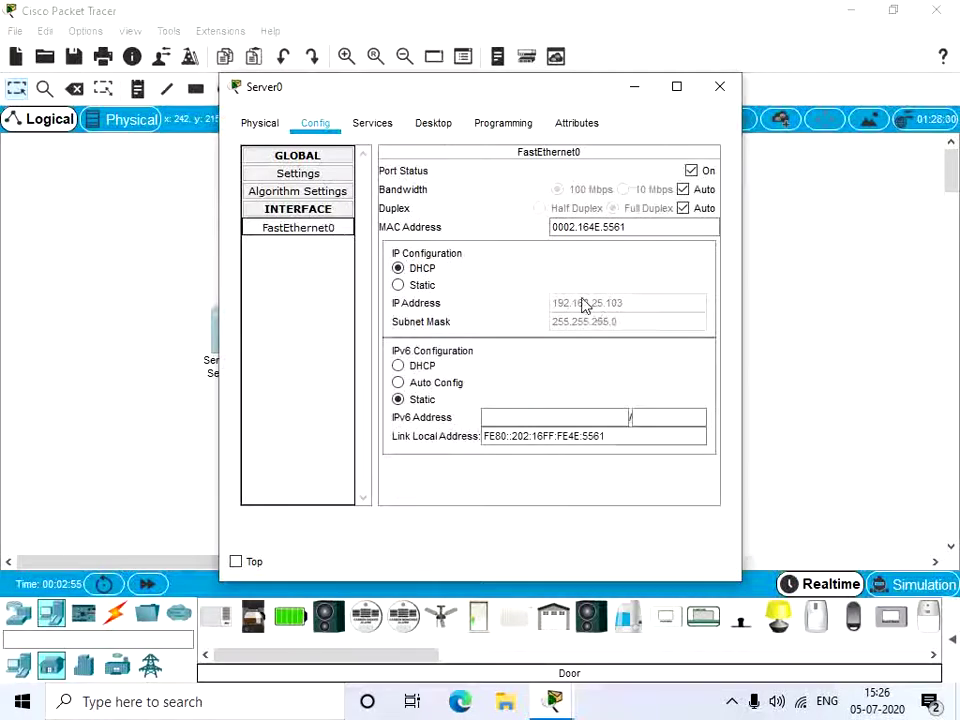
Step: Browse to 192.168.25.103 to load the Registration Server login page
left_click(445, 127)
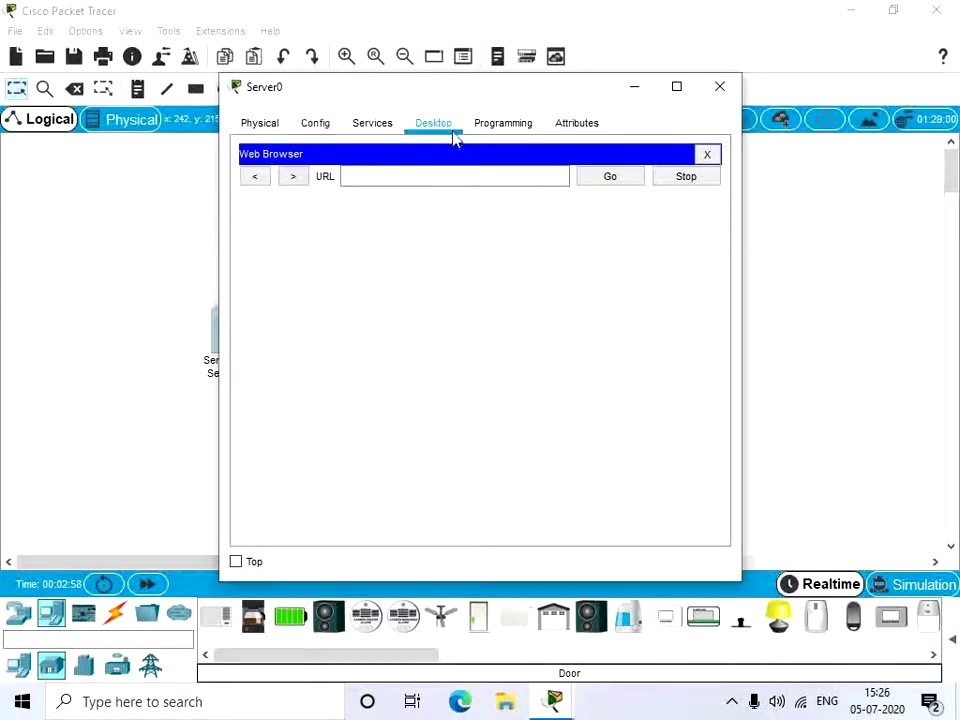
left_click(405, 177)
type("192.16")
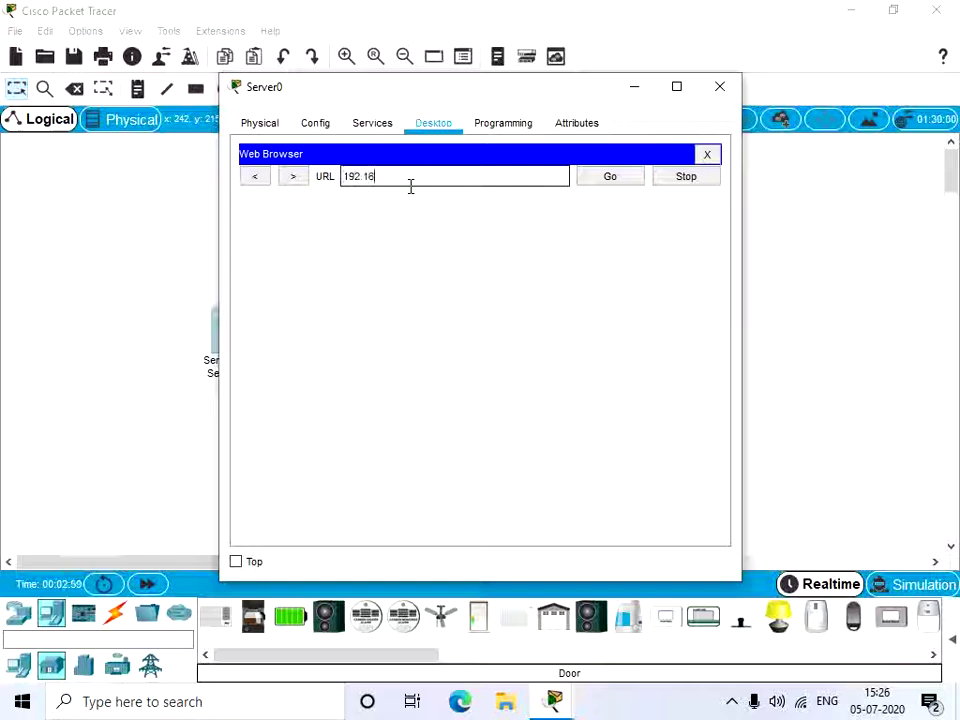
type("8.25.103")
key("Return")
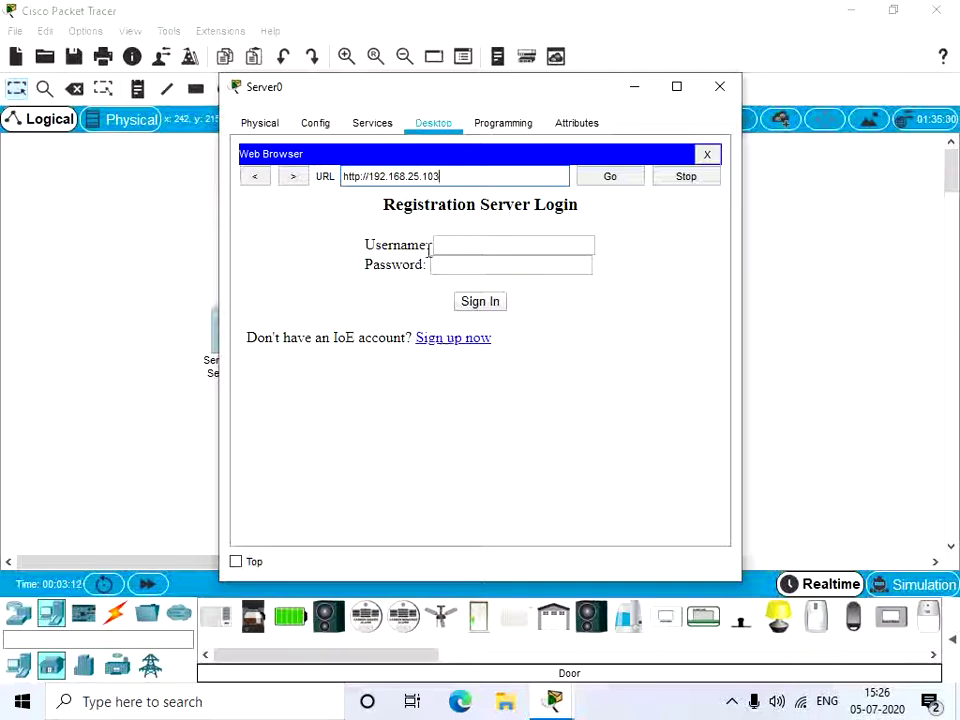
Step: Sign up a new account on Server0's IoT registration server, then minimize Server0's window
left_click(440, 340)
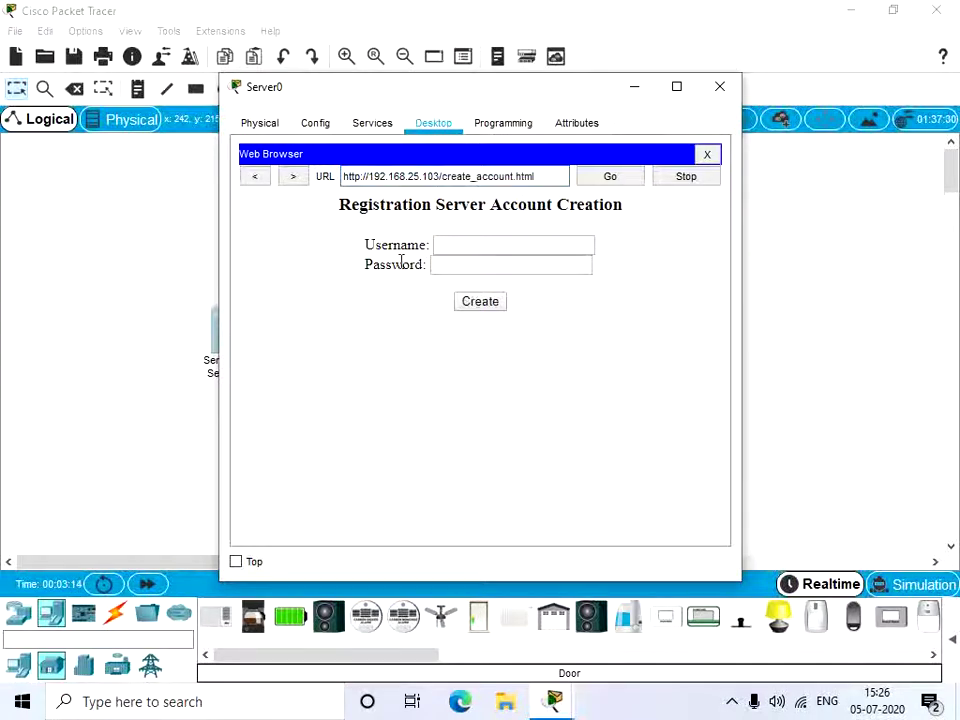
left_click(461, 244)
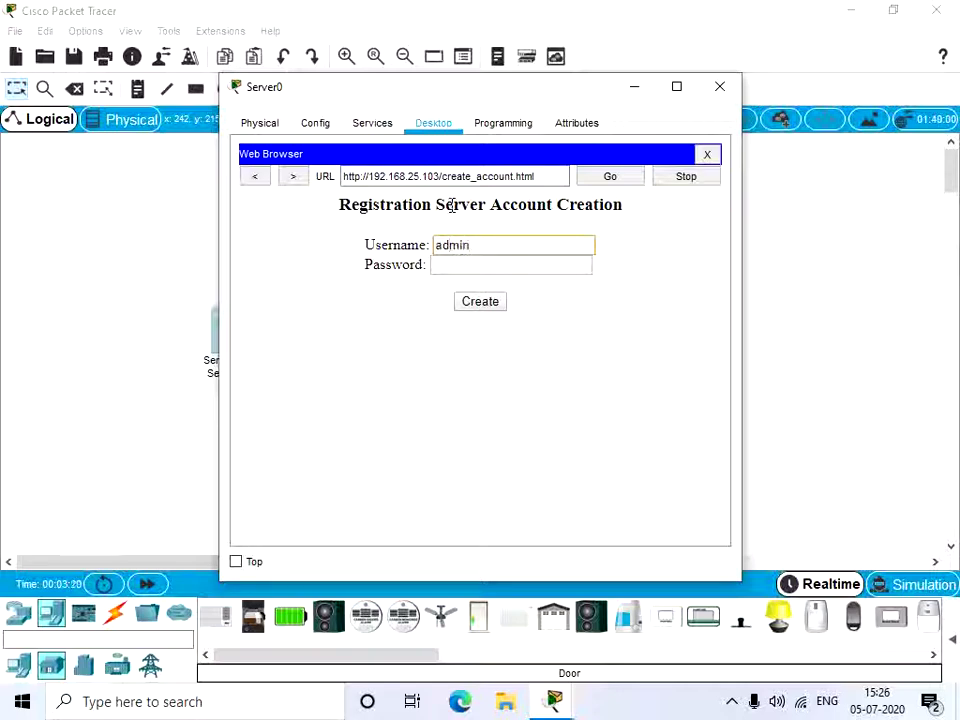
left_click(460, 267)
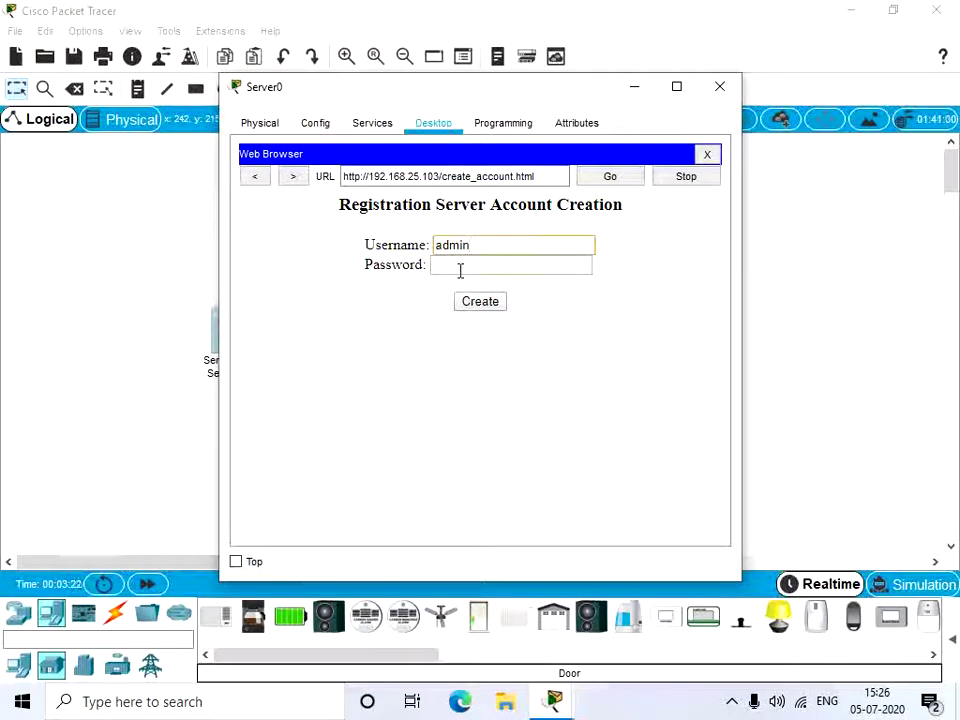
type("adm")
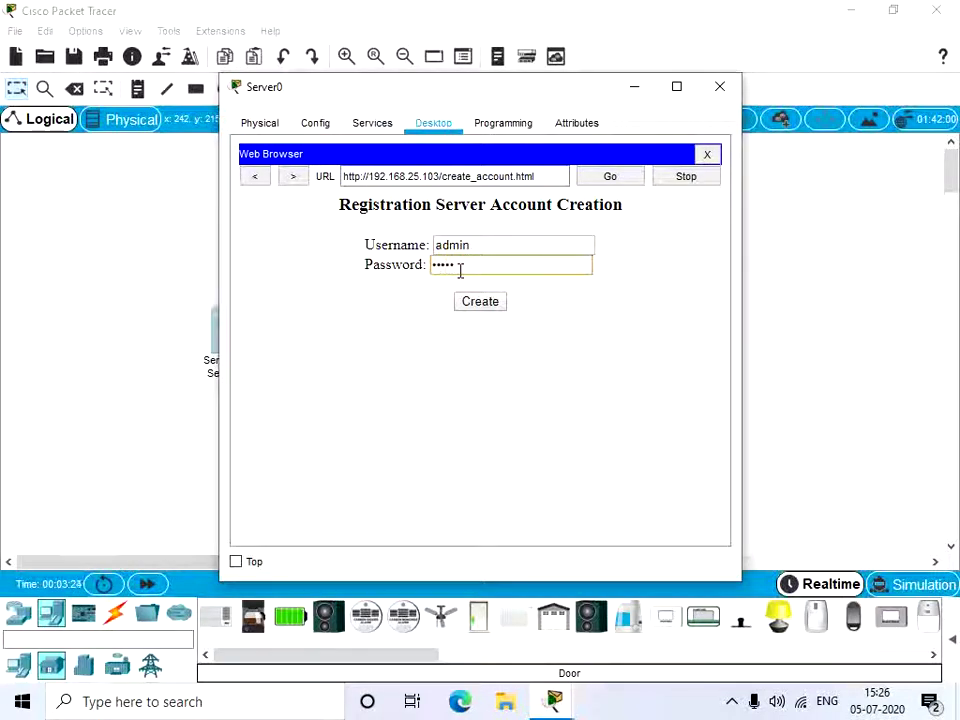
left_click(480, 302)
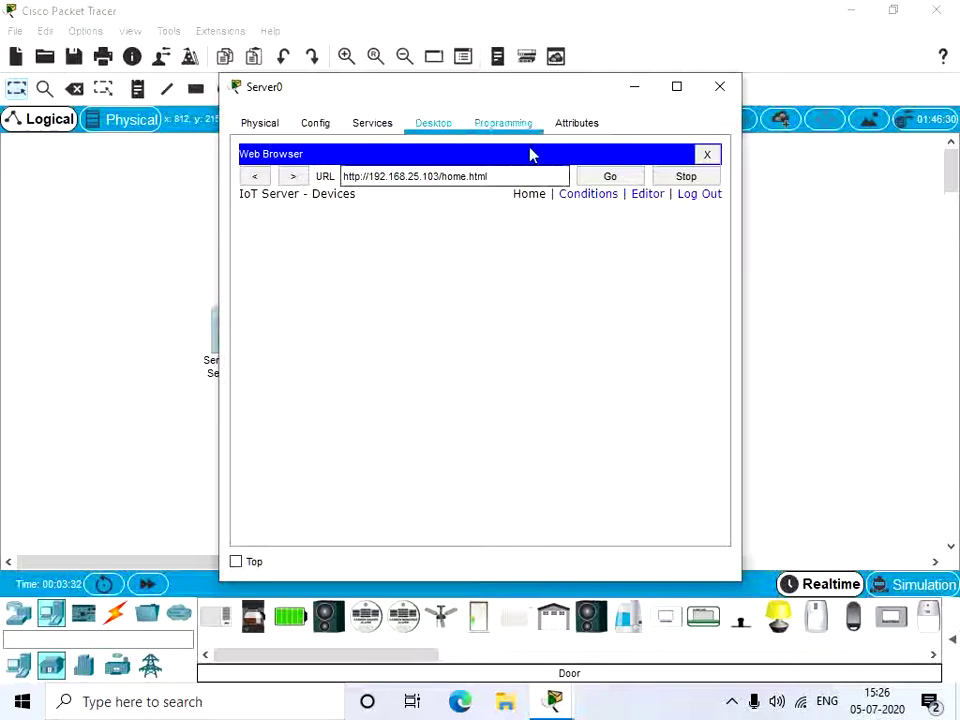
left_click(632, 88)
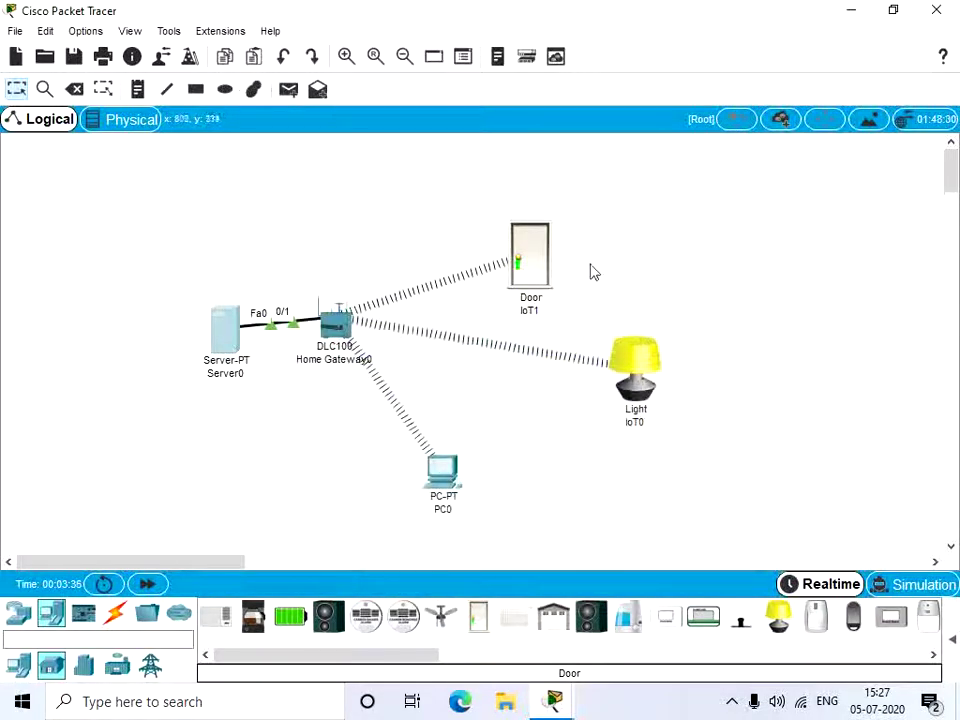
Step: Connect Door IoT1 to remote IoT server 192.168.25.103 with the admin username and its password
left_click(536, 251)
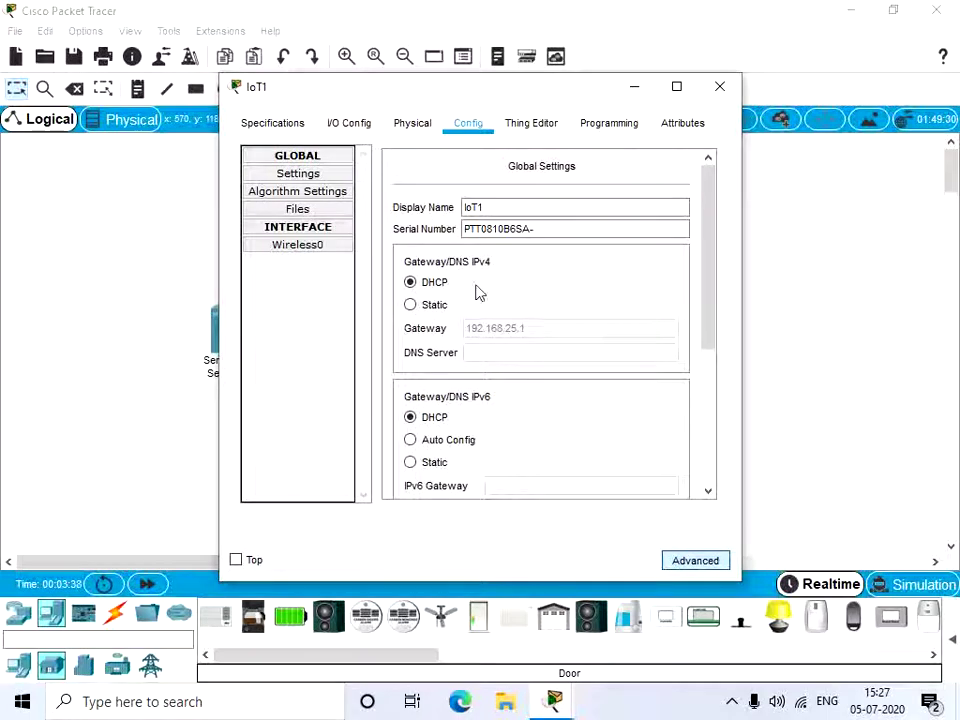
scroll(485, 293, "down", 5)
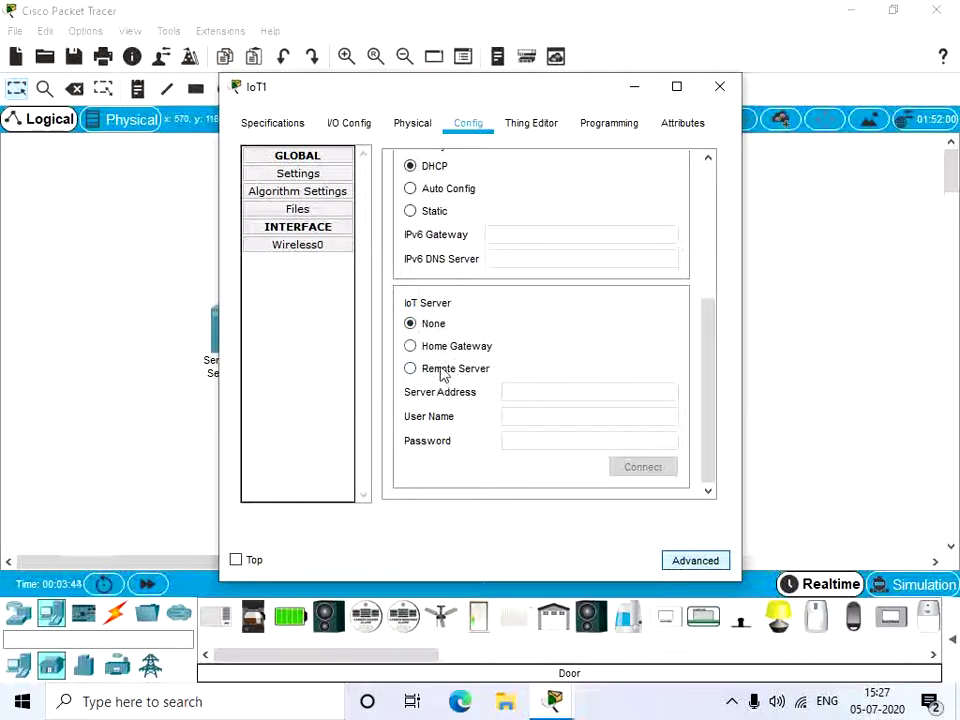
left_click(431, 370)
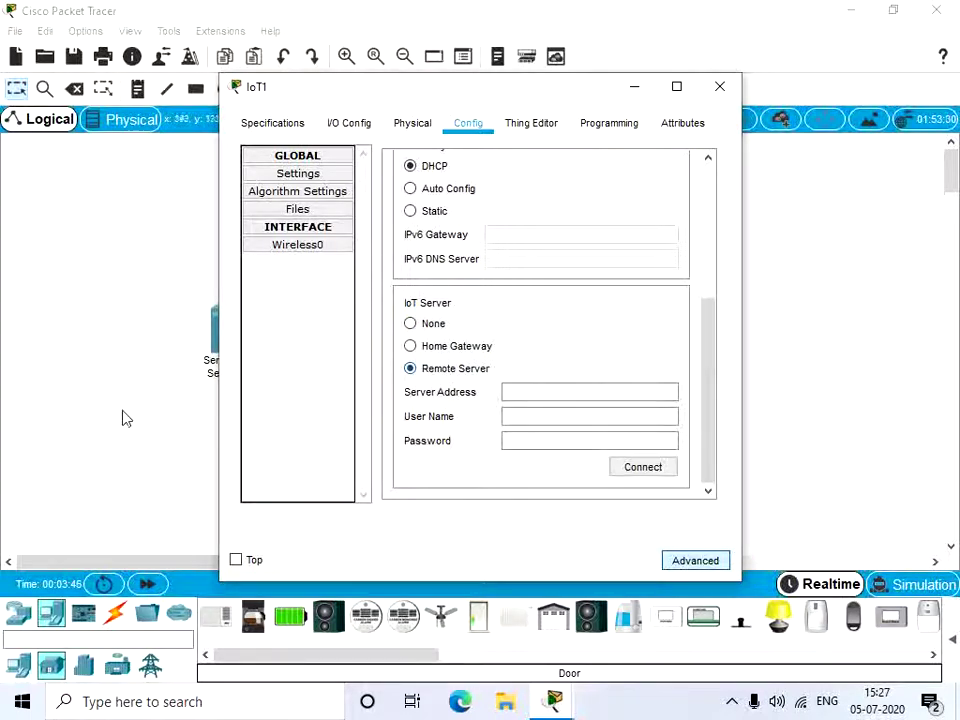
left_click(512, 390)
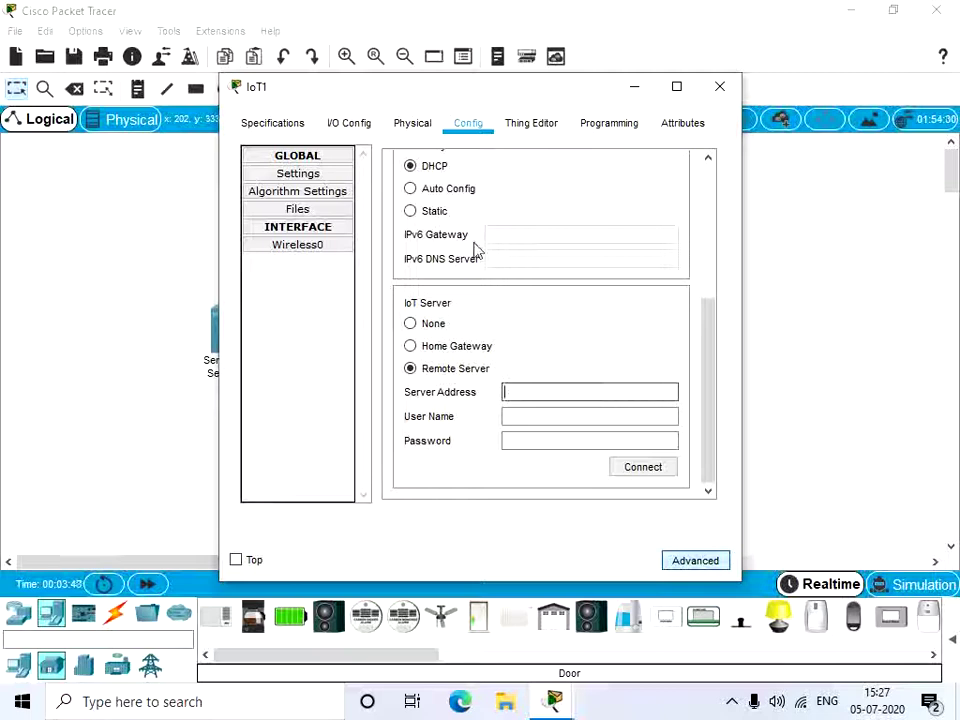
type("19")
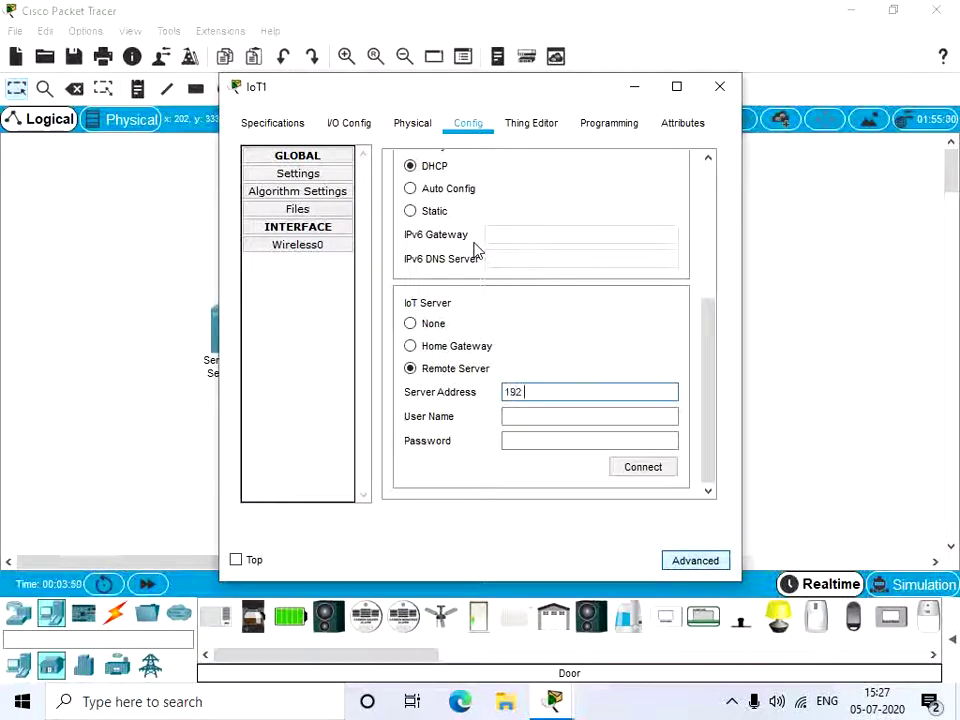
type("2.168.25")
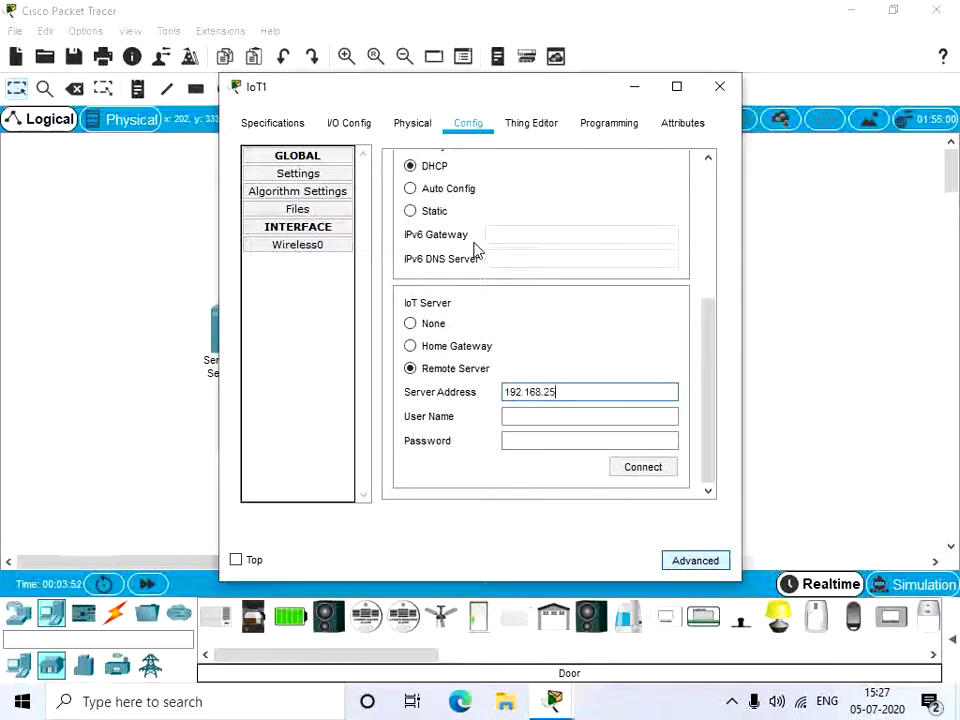
type(".103")
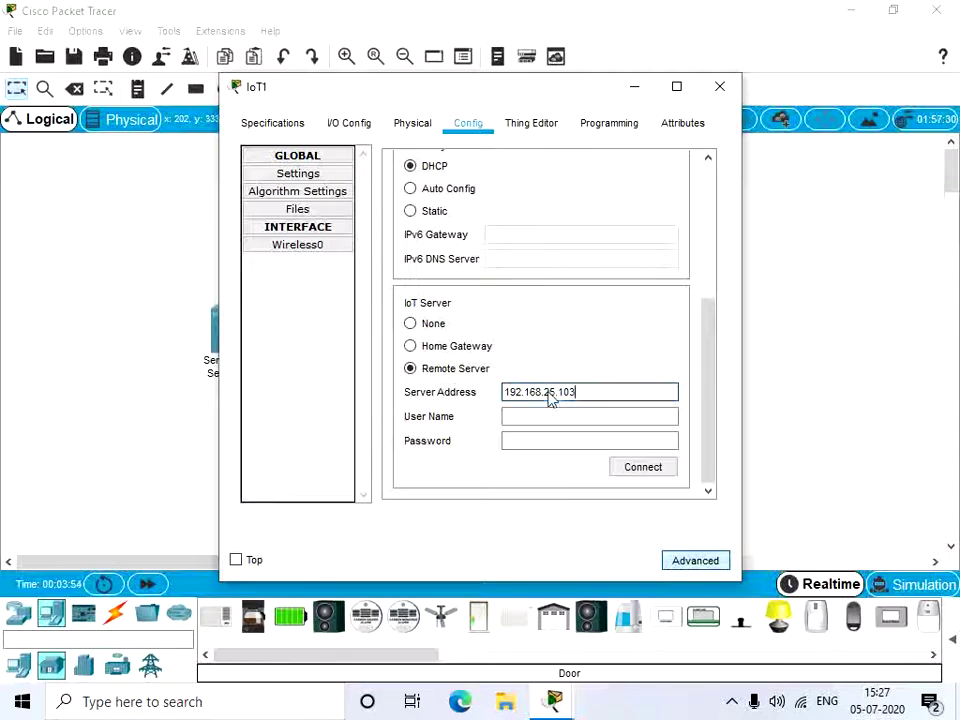
left_click(545, 418)
type("adm")
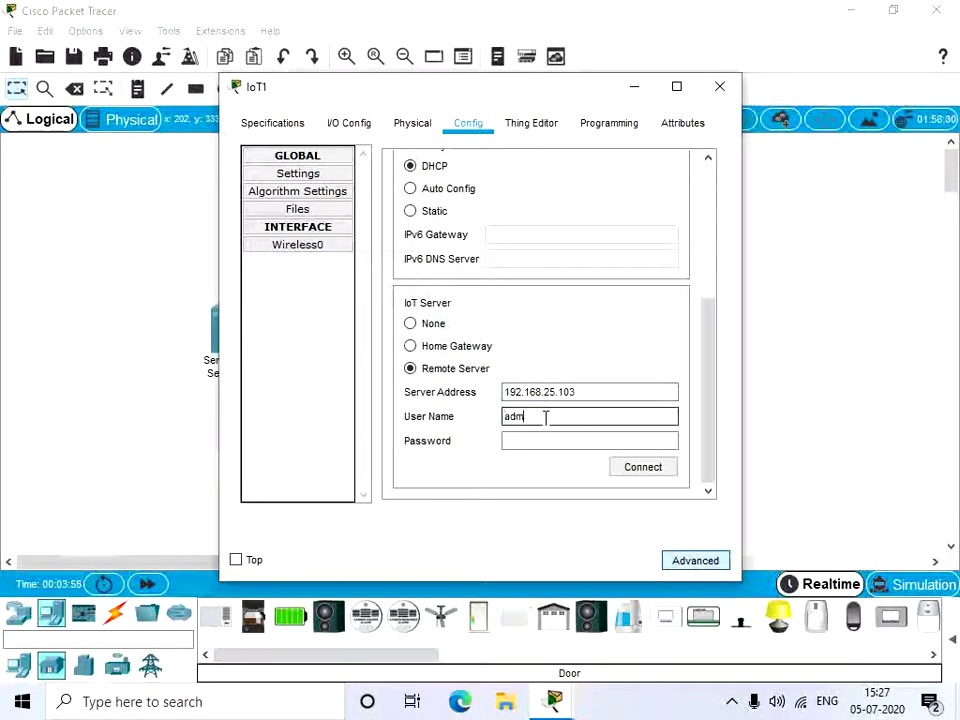
type("in")
left_click(529, 444)
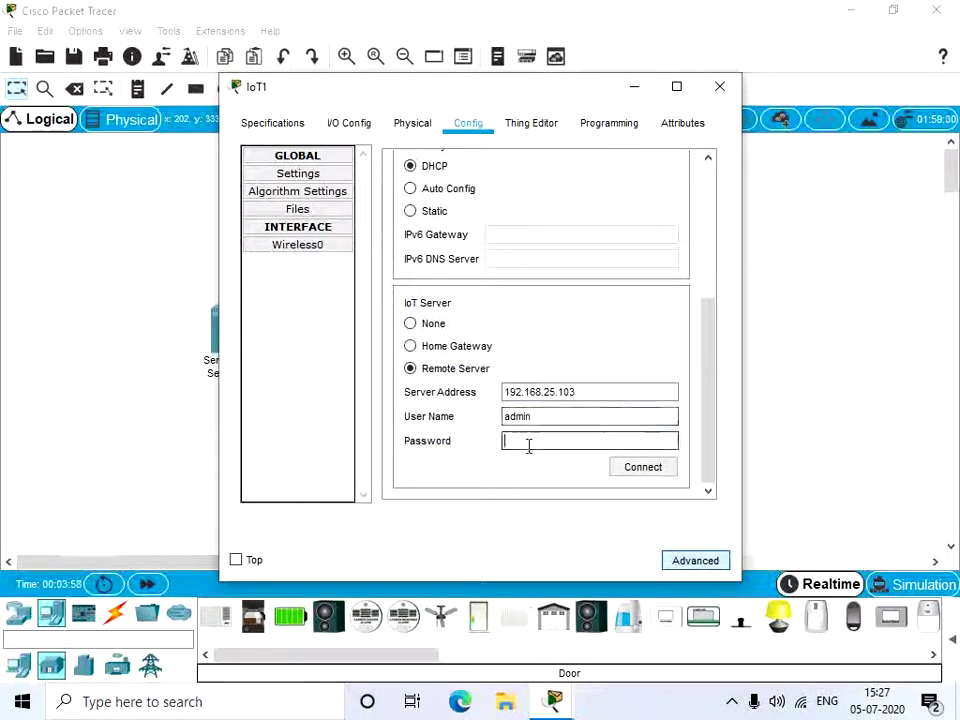
type("a")
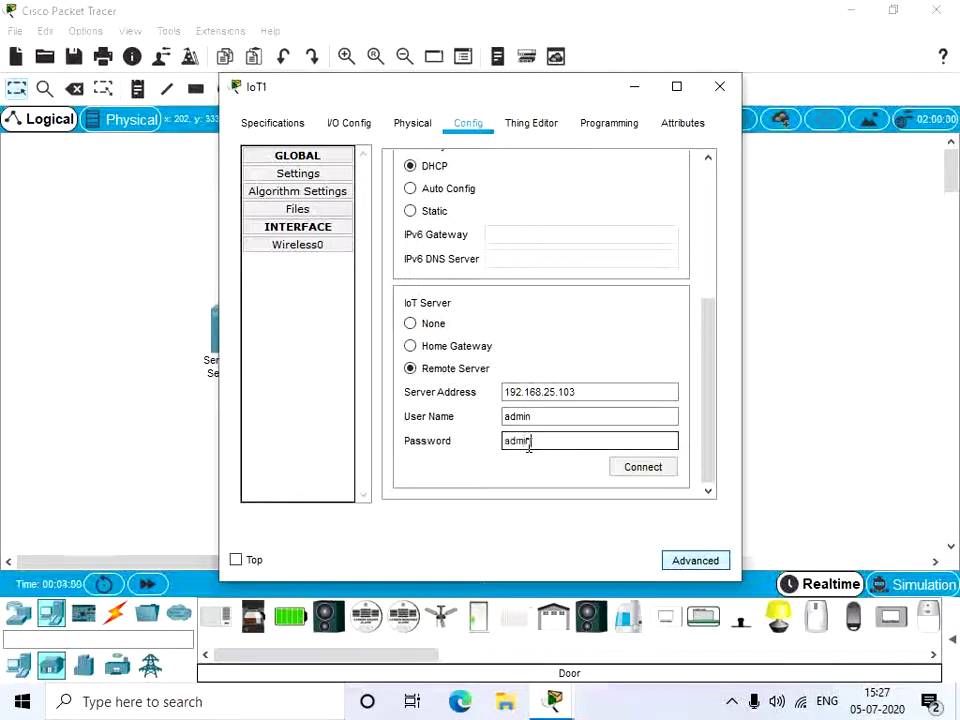
type("dmin")
left_click(642, 473)
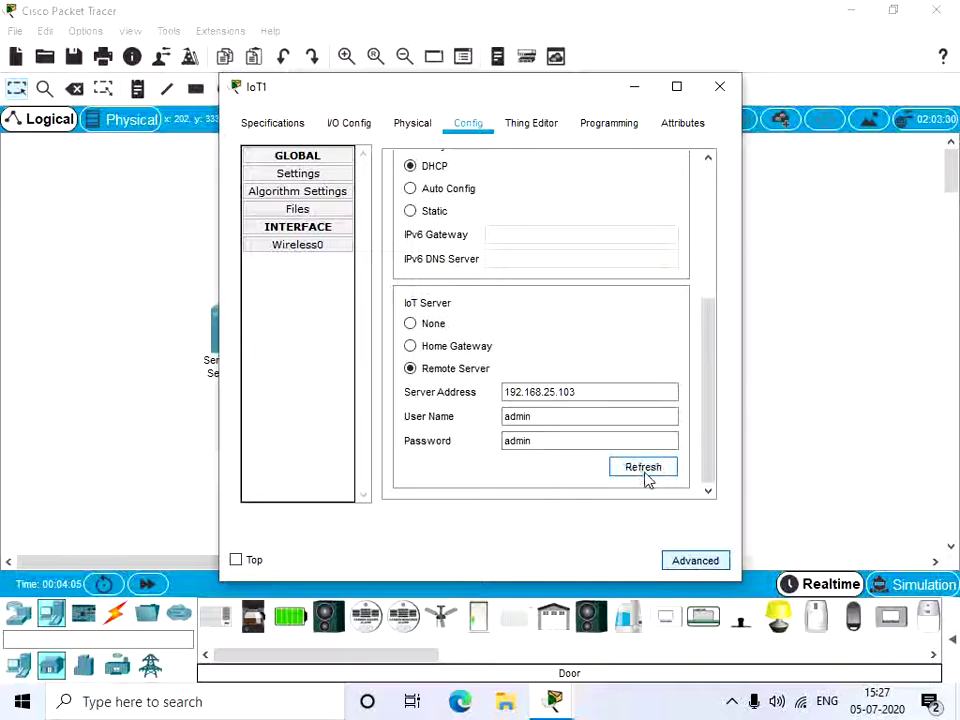
left_click(729, 86)
Step: On Server0's IoT dashboard, expand the Door entry, lock it, then unlock it
left_click(225, 330)
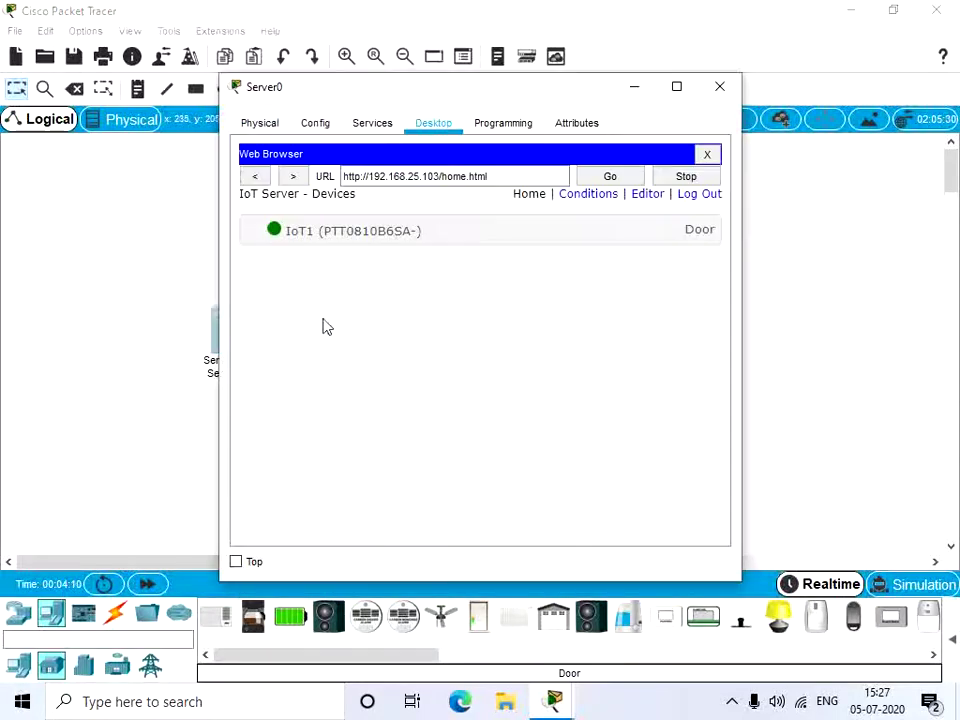
left_click_drag(574, 100, 437, 110)
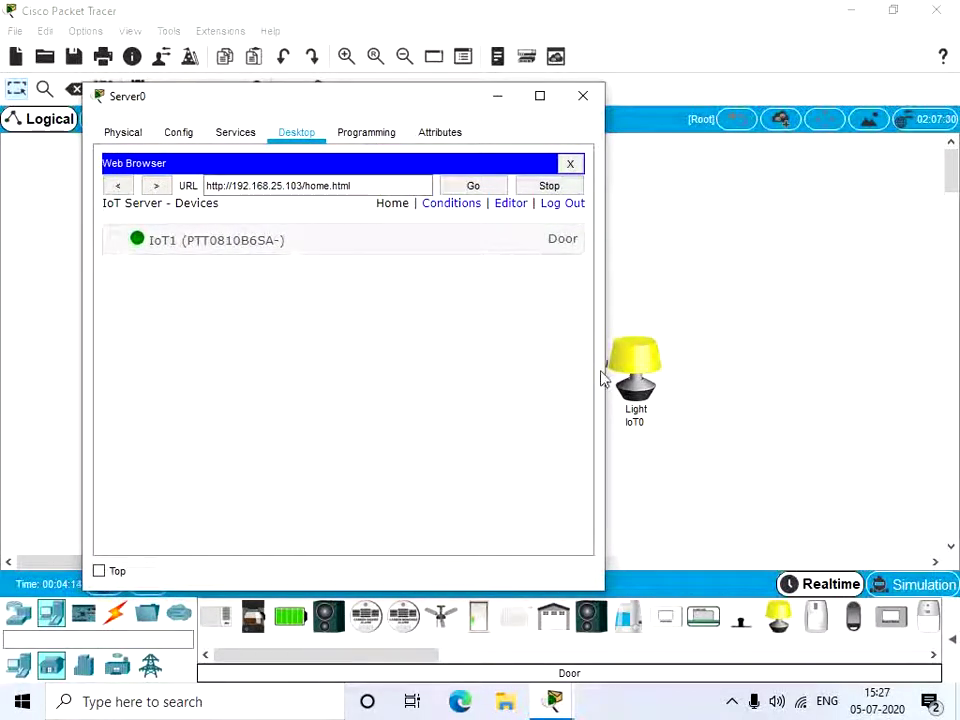
left_click(506, 246)
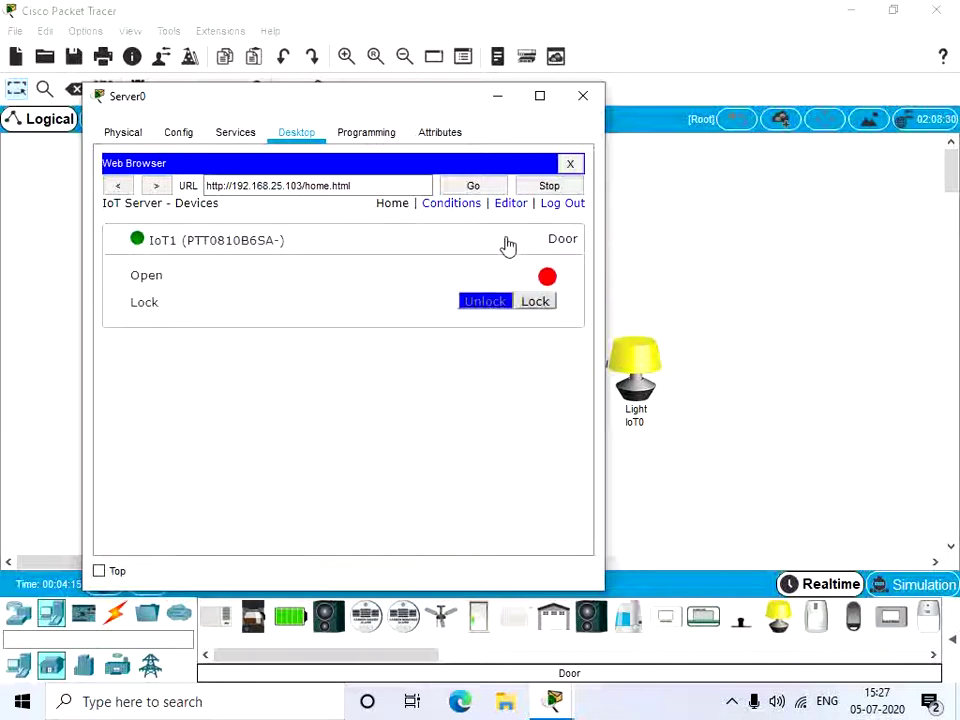
left_click_drag(474, 113, 318, 106)
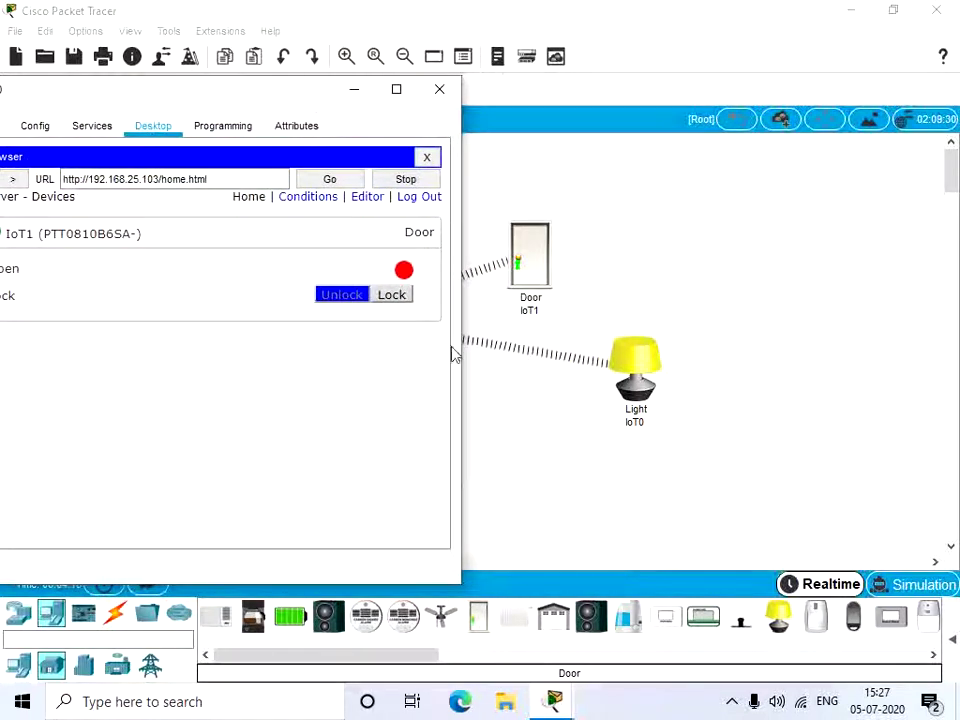
left_click(390, 296)
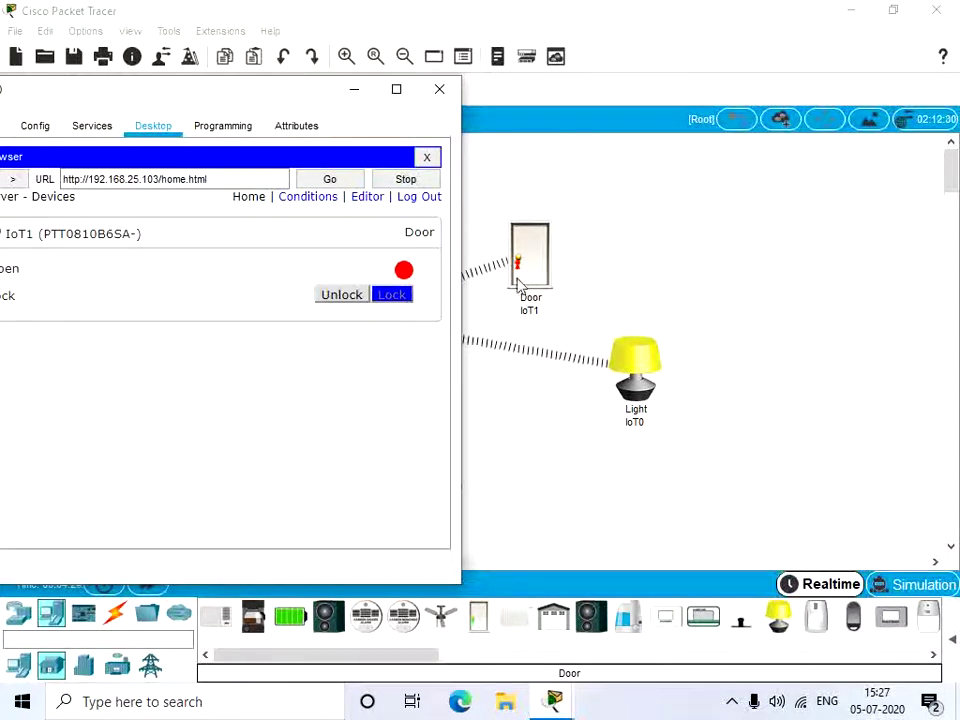
left_click(340, 298)
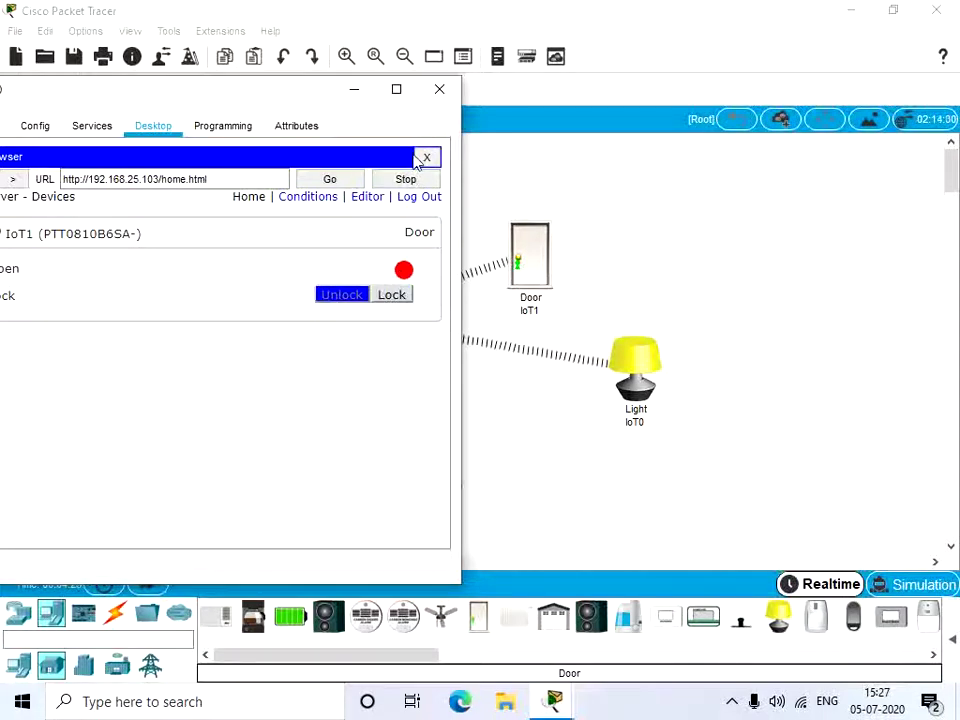
Step: Connect Light IoT0 to remote IoT server 192.168.25.103 using the registered account's credentials
left_click(353, 90)
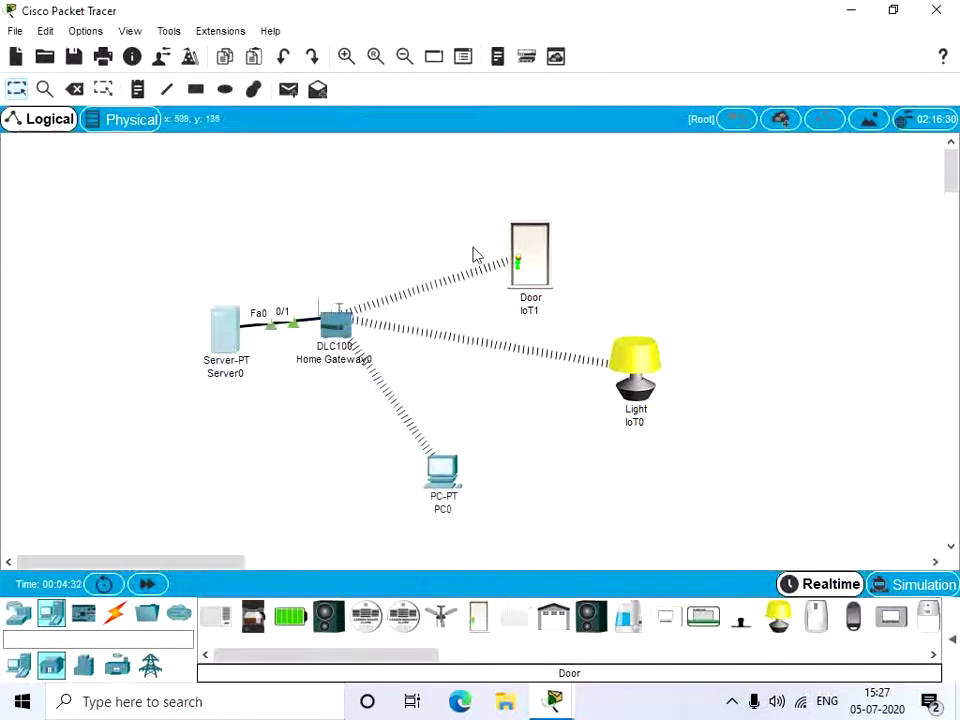
left_click(626, 370)
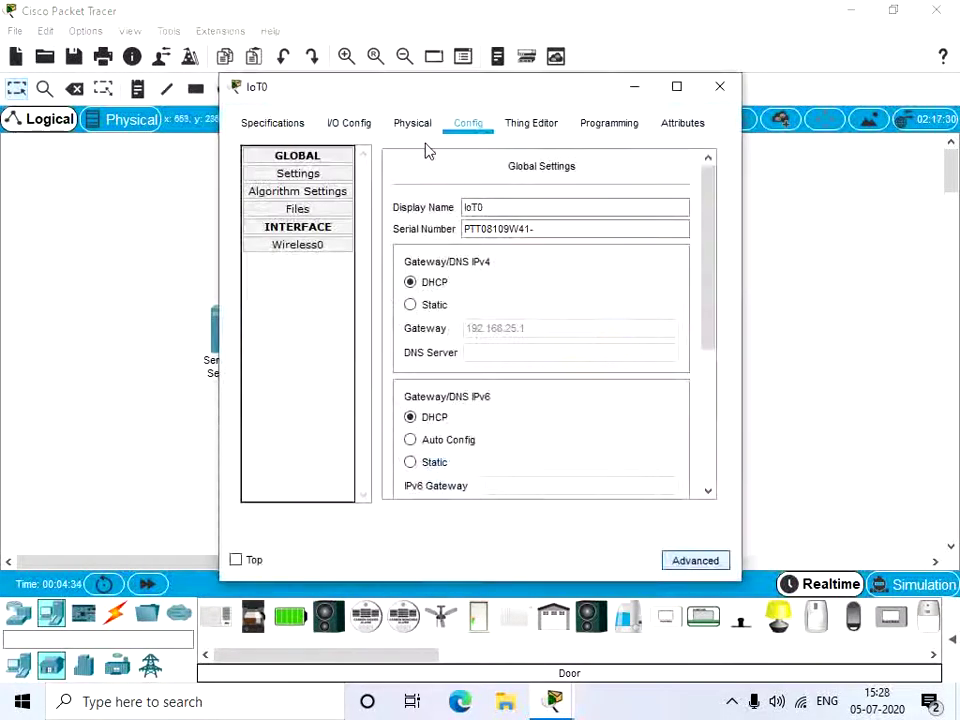
scroll(489, 401, "down", 5)
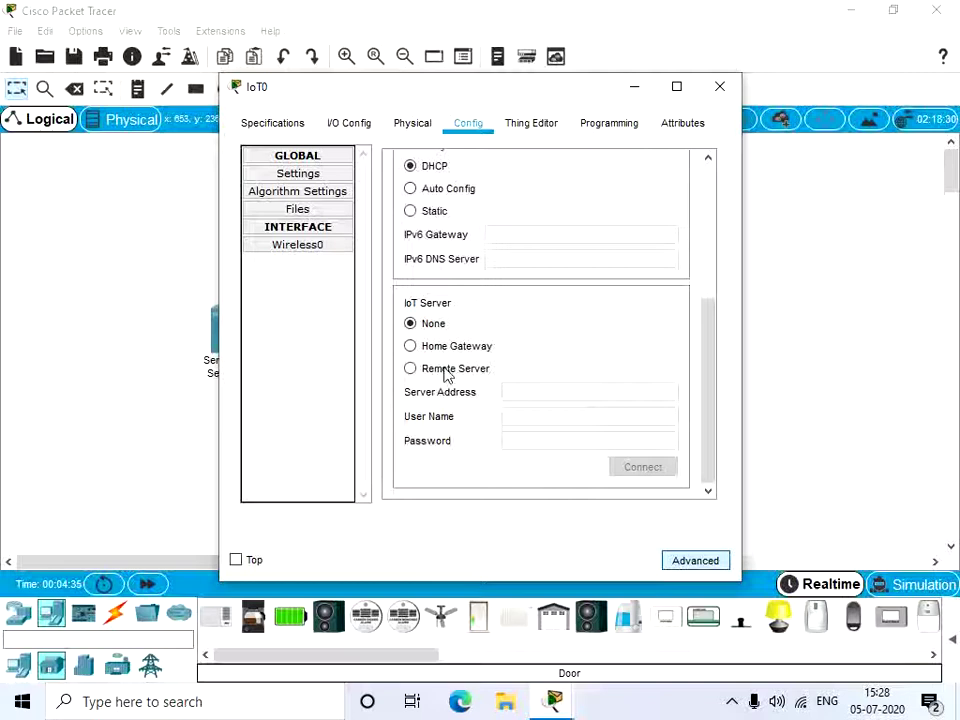
left_click(447, 371)
left_click(551, 392)
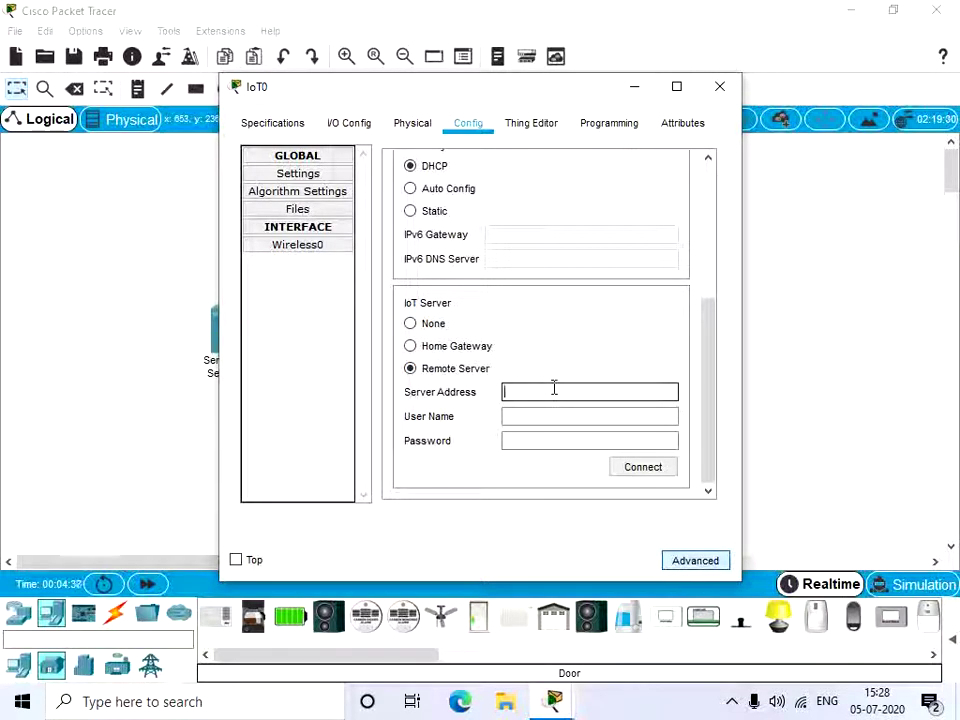
type("192.168.25.103")
key("Tab")
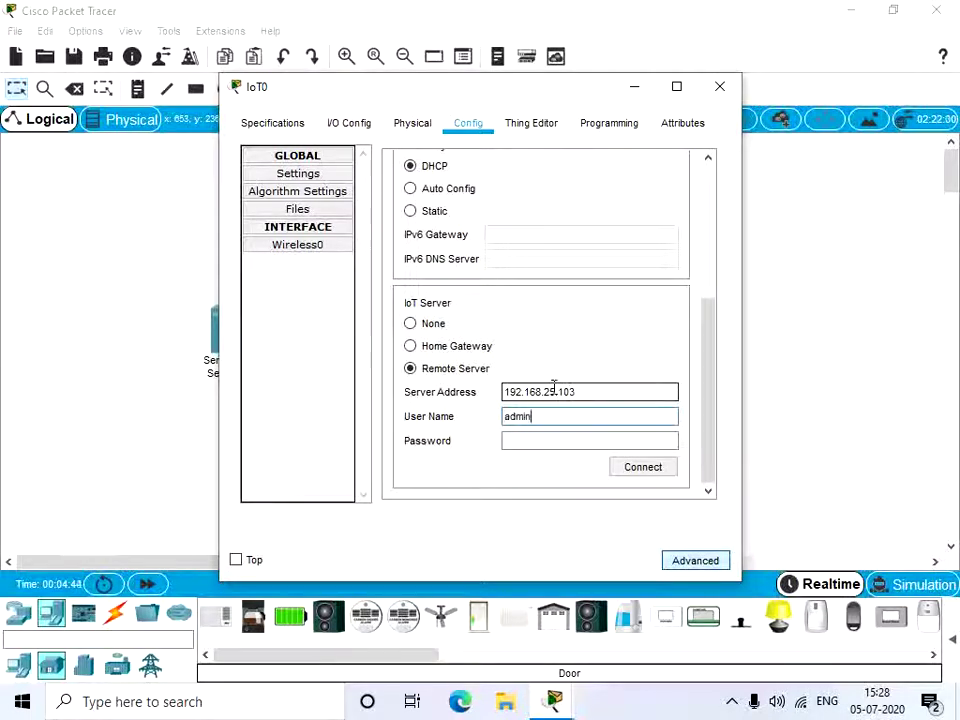
key("Tab")
type("admin")
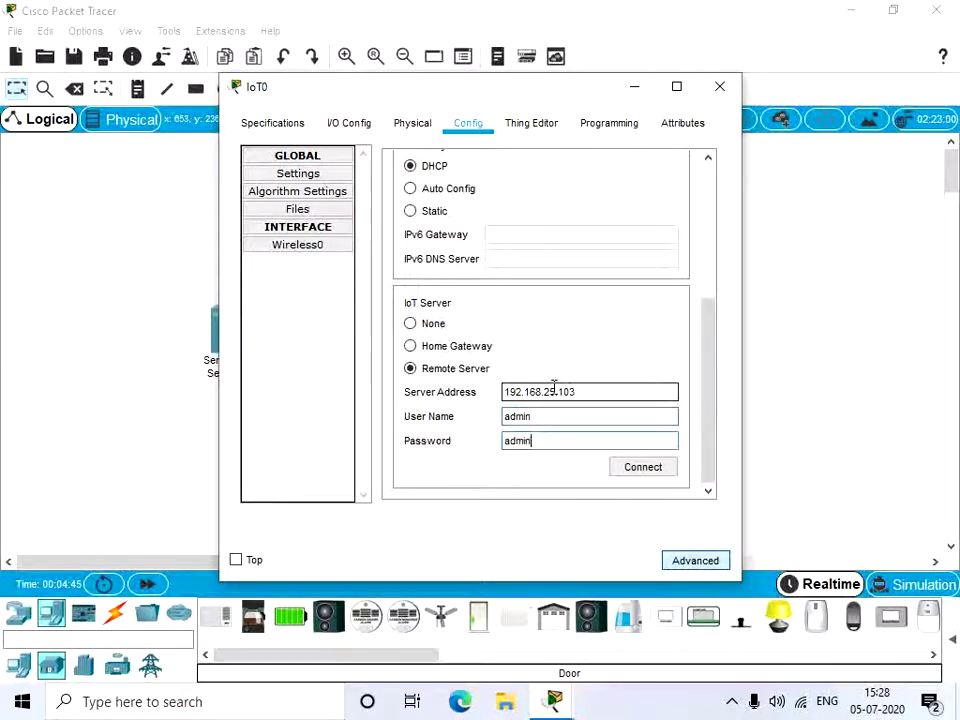
left_click(641, 469)
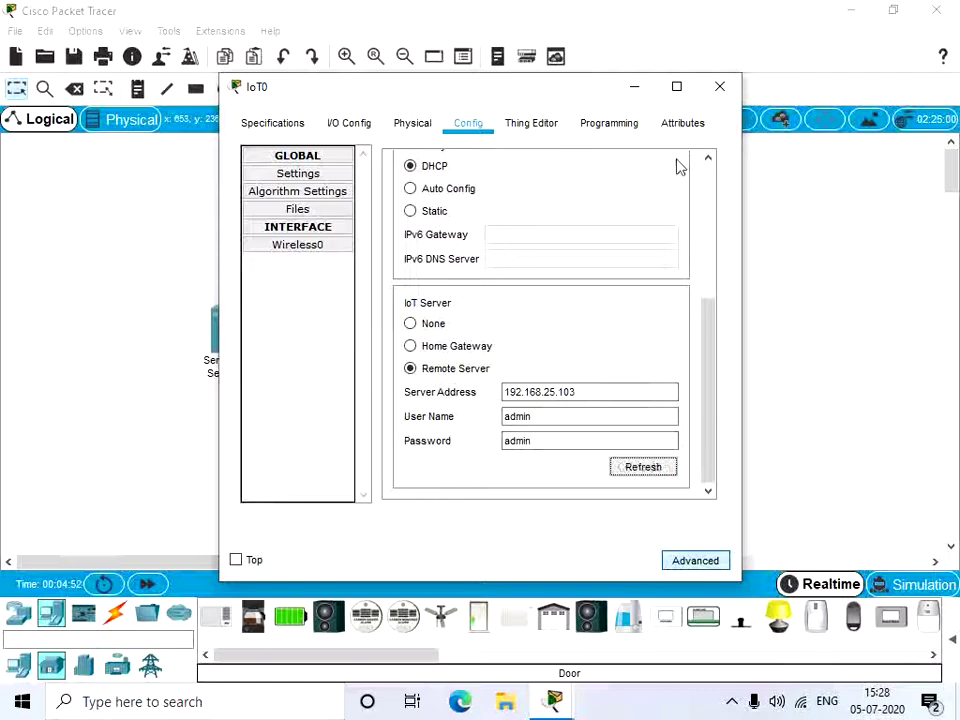
Step: From Server0's dashboard, switch the Light off, dim it, then turn it fully on
left_click(720, 87)
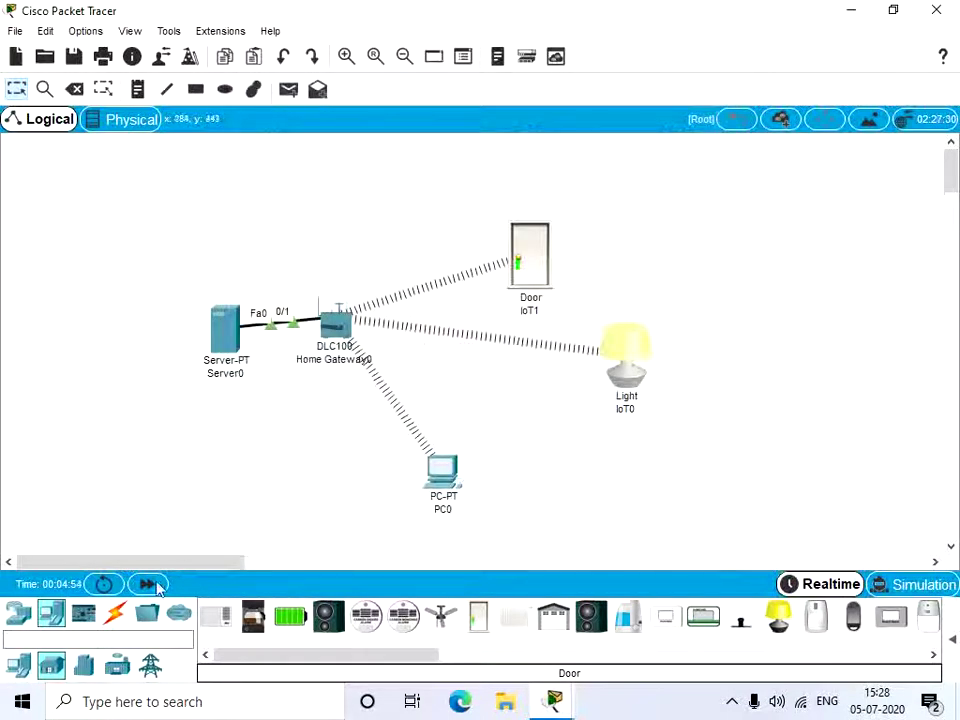
left_click(225, 330)
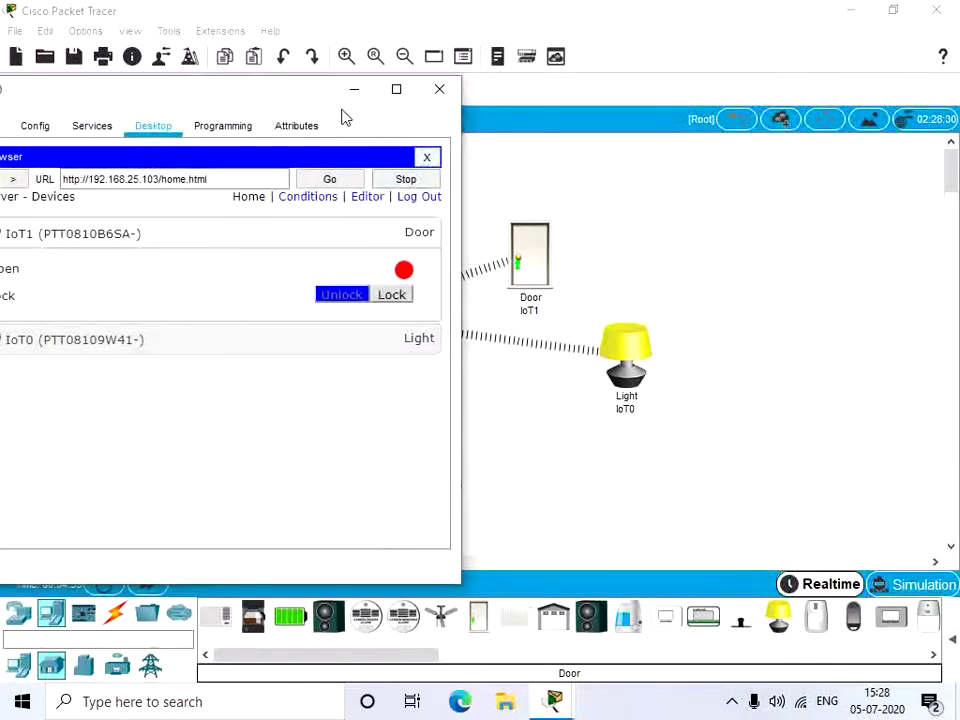
left_click(405, 345)
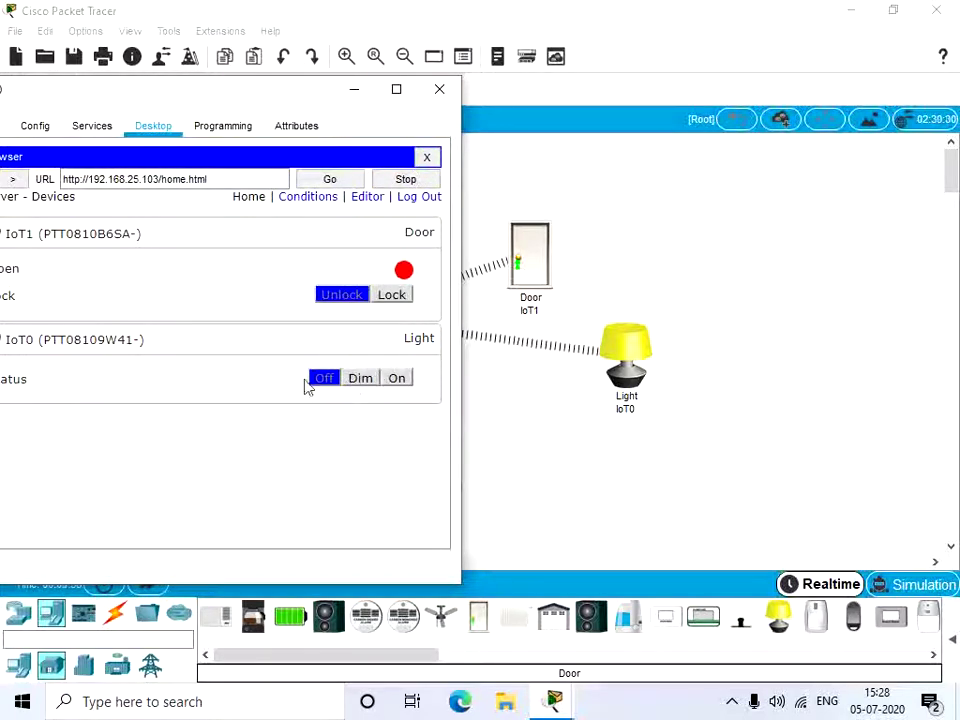
left_click(322, 380)
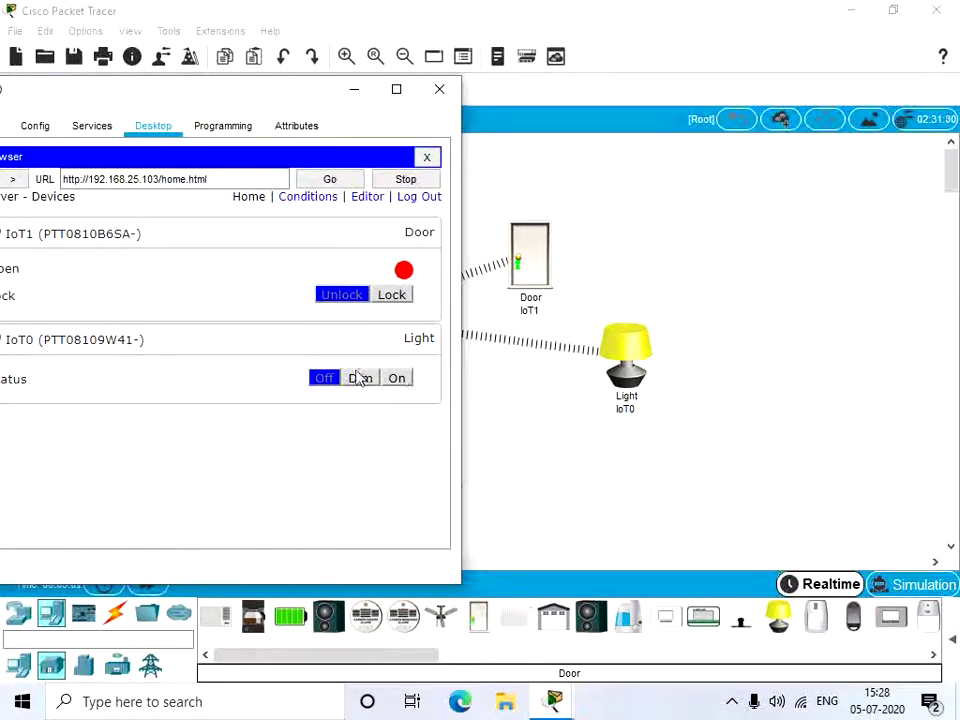
left_click(360, 378)
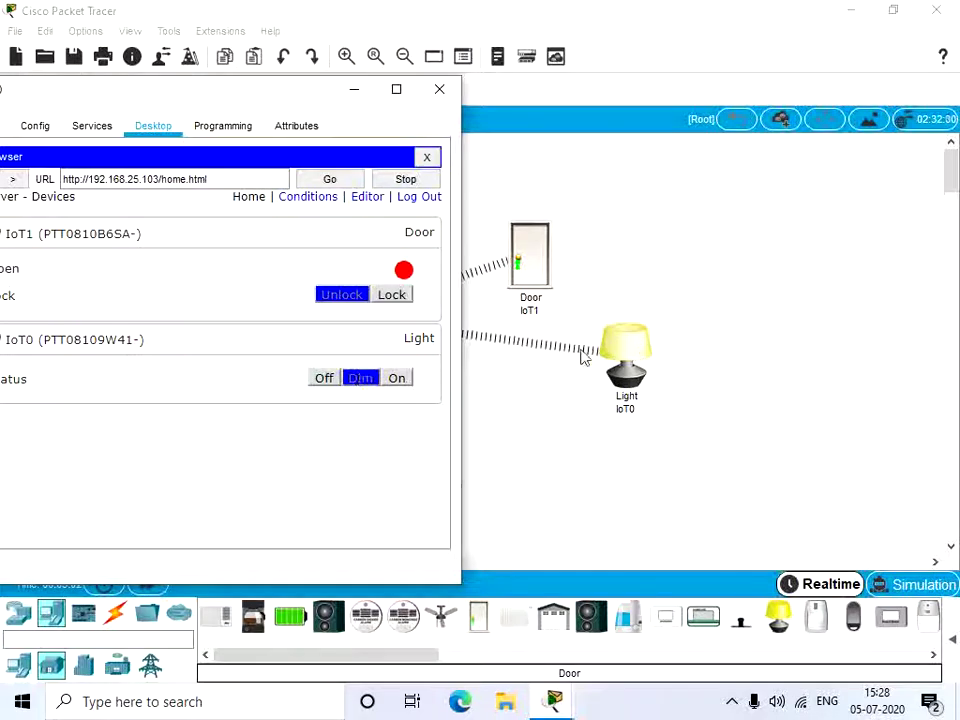
left_click(397, 379)
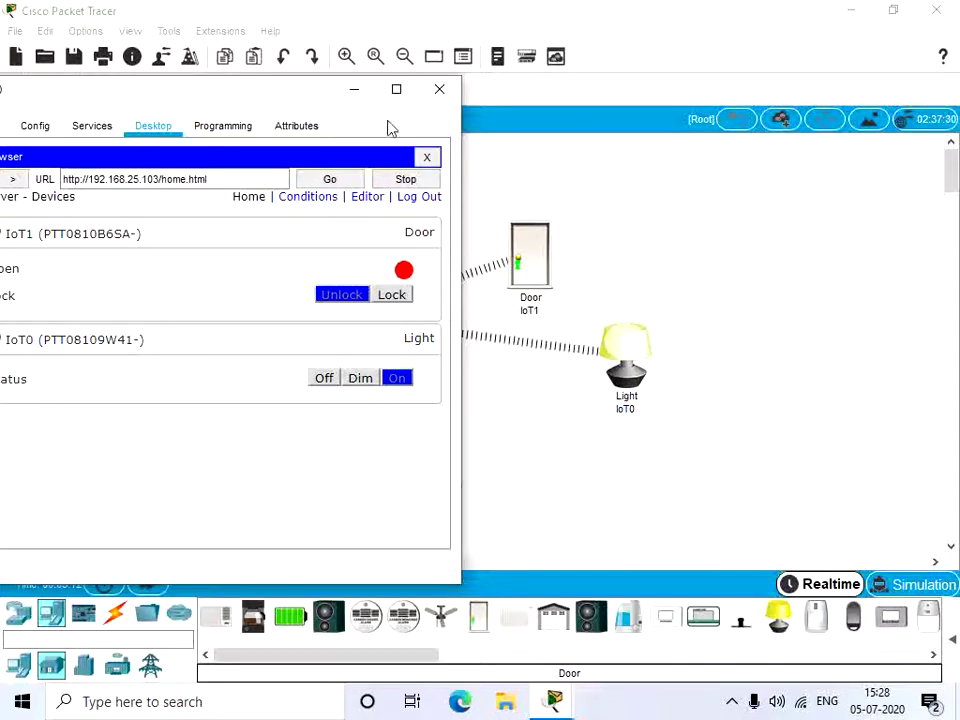
left_click(439, 90)
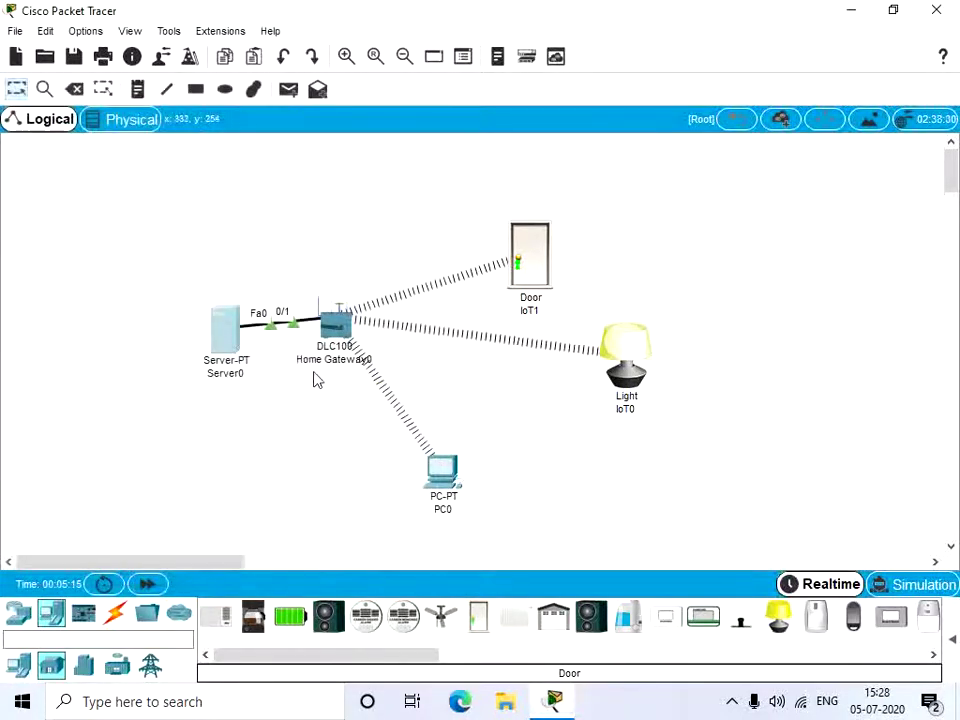
Step: Load the IoT server page at 192.168.25.103 in PC0's web browser
left_click(447, 480)
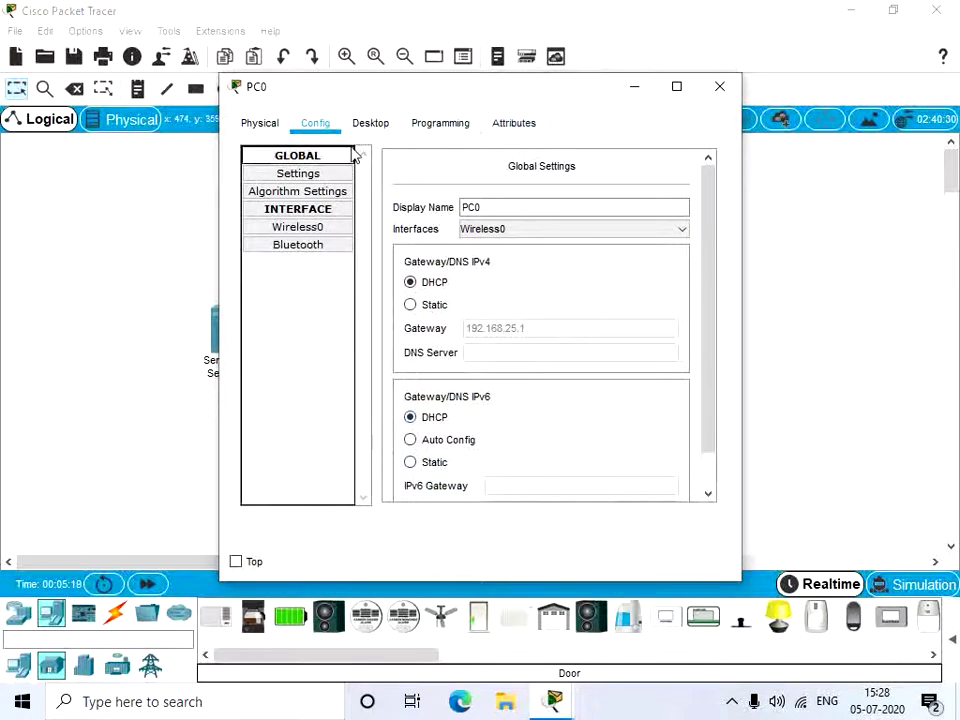
left_click(370, 123)
left_click_drag(410, 88, 490, 110)
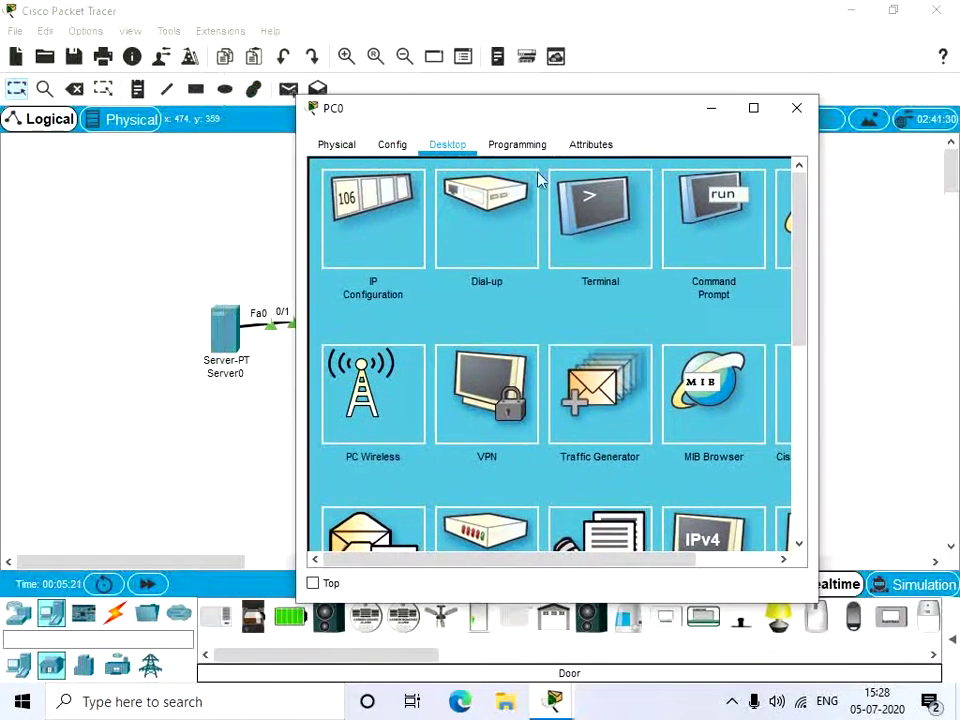
left_click(785, 255)
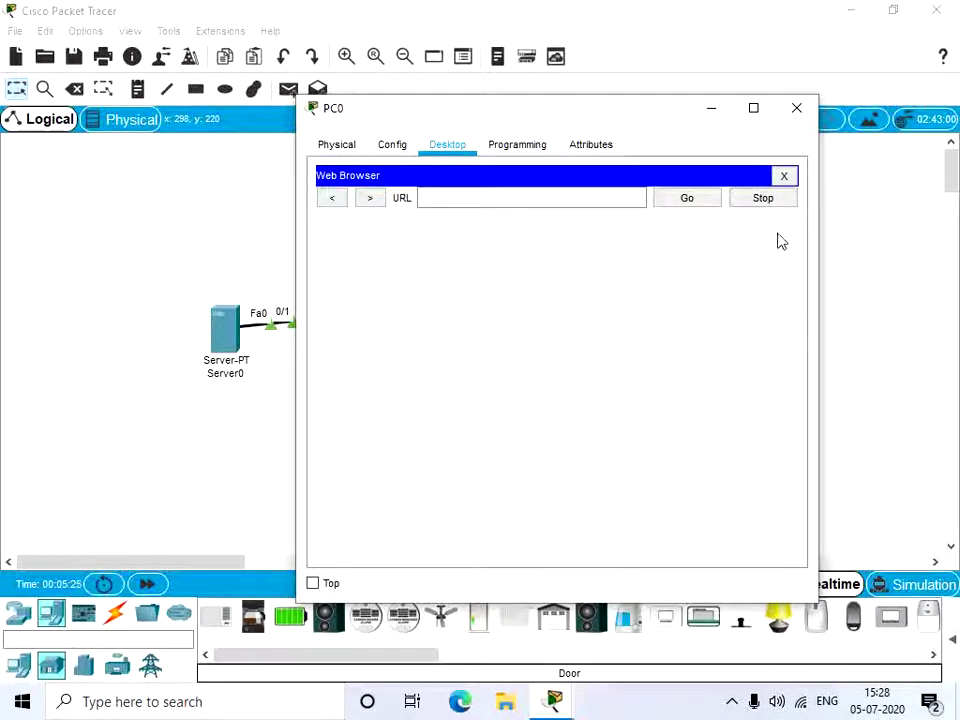
left_click(624, 196)
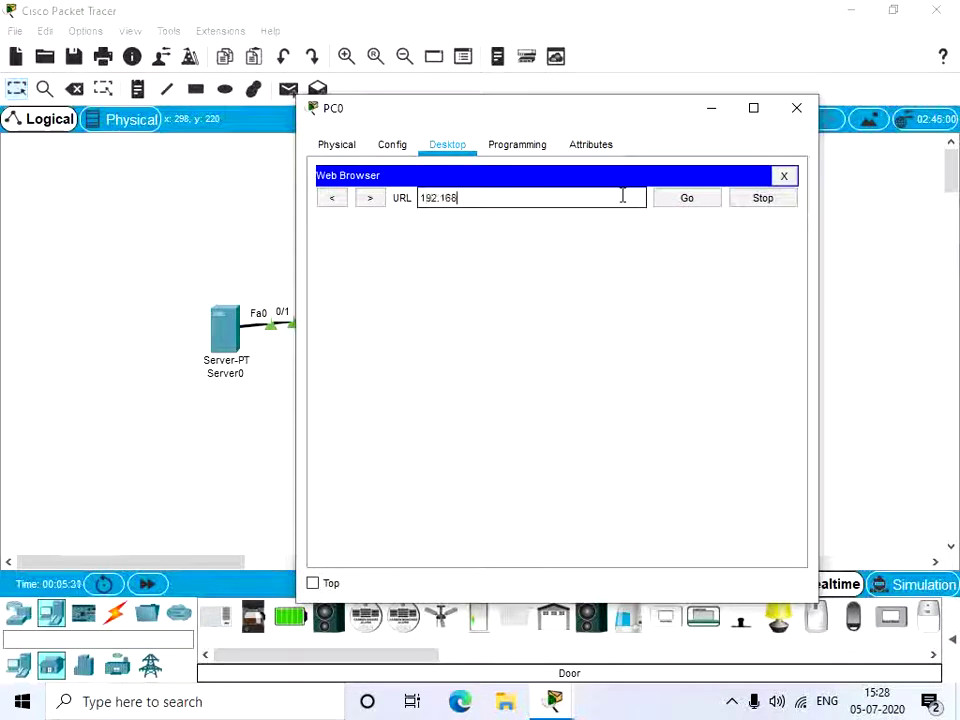
type("192.168.25.103")
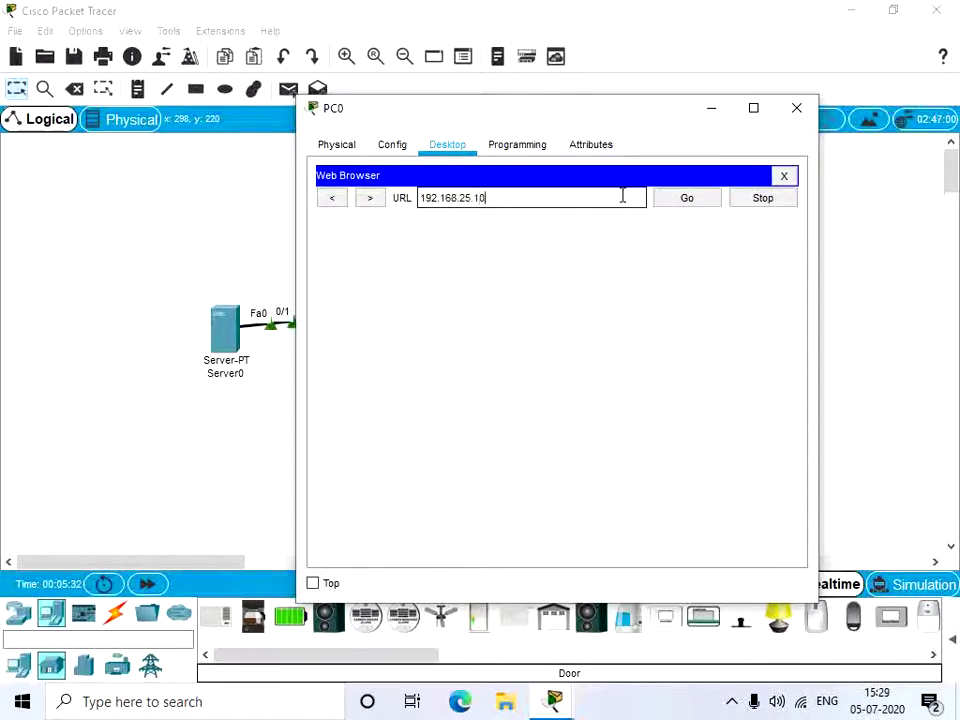
left_click(692, 199)
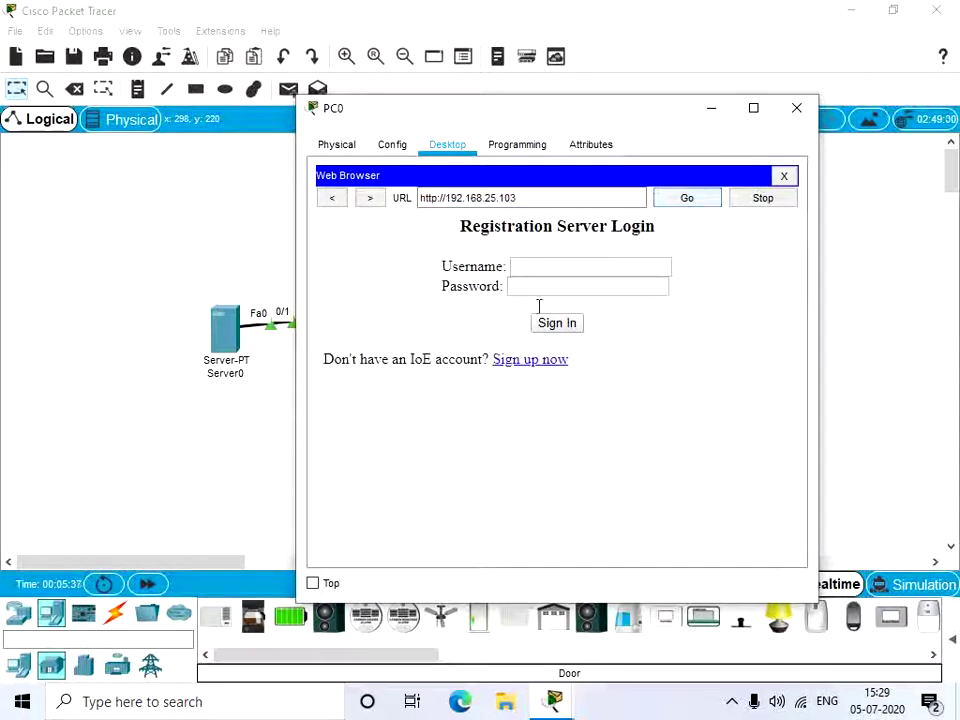
Step: Enter the admin username and its password in the login form
left_click(550, 285)
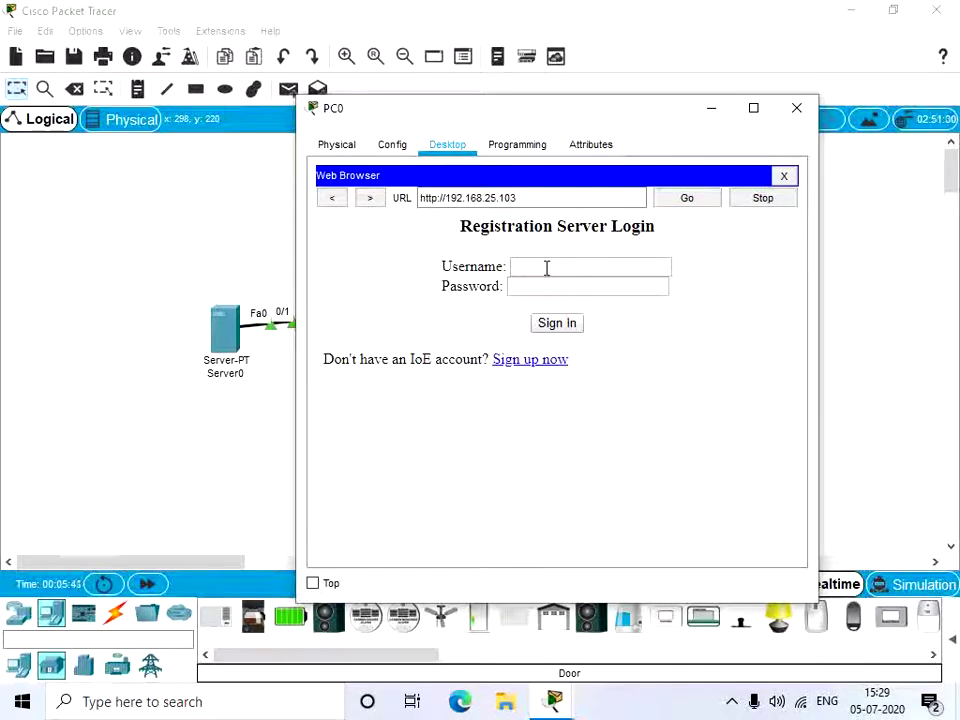
left_click(544, 266)
type("admin")
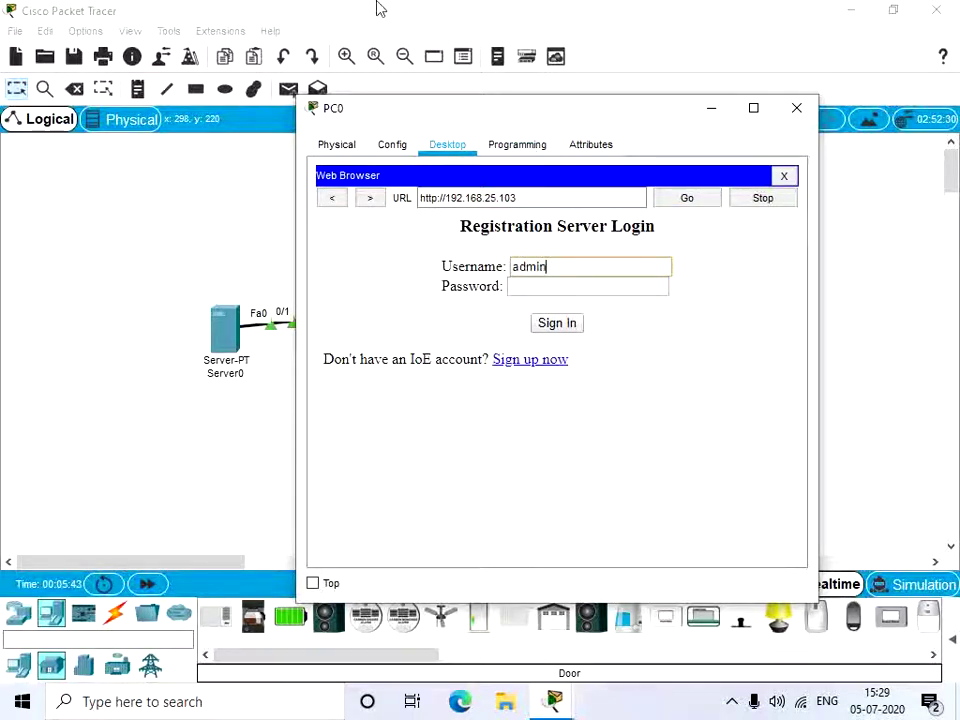
key("Tab")
type("admin")
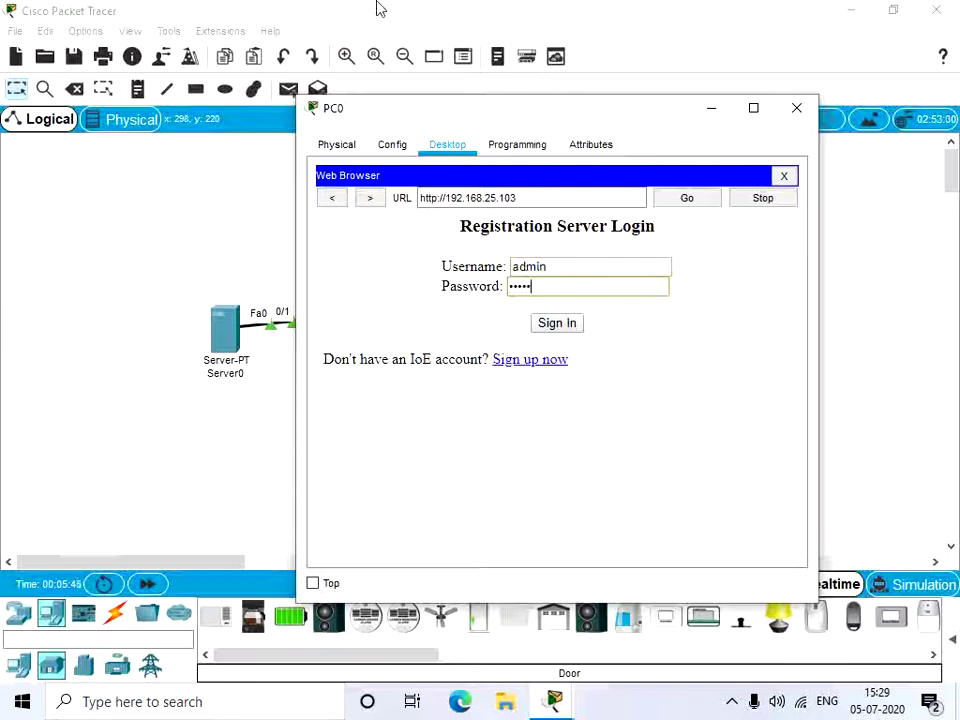
Step: Sign in, expand the Door and Light rows, and lock then unlock the door
left_click(556, 324)
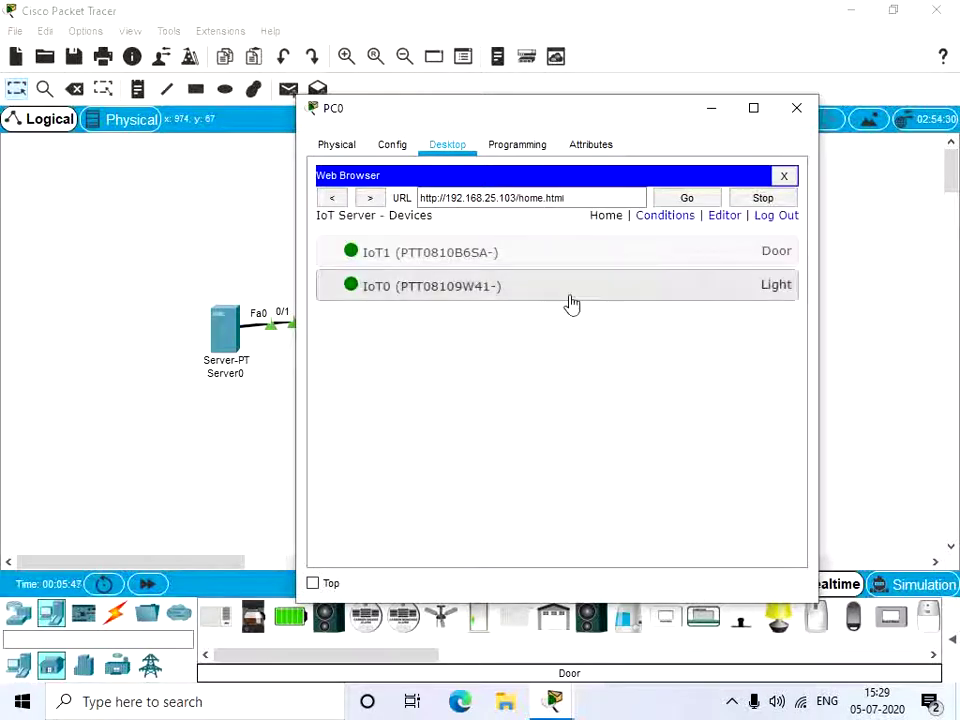
left_click(630, 256)
left_click(645, 360)
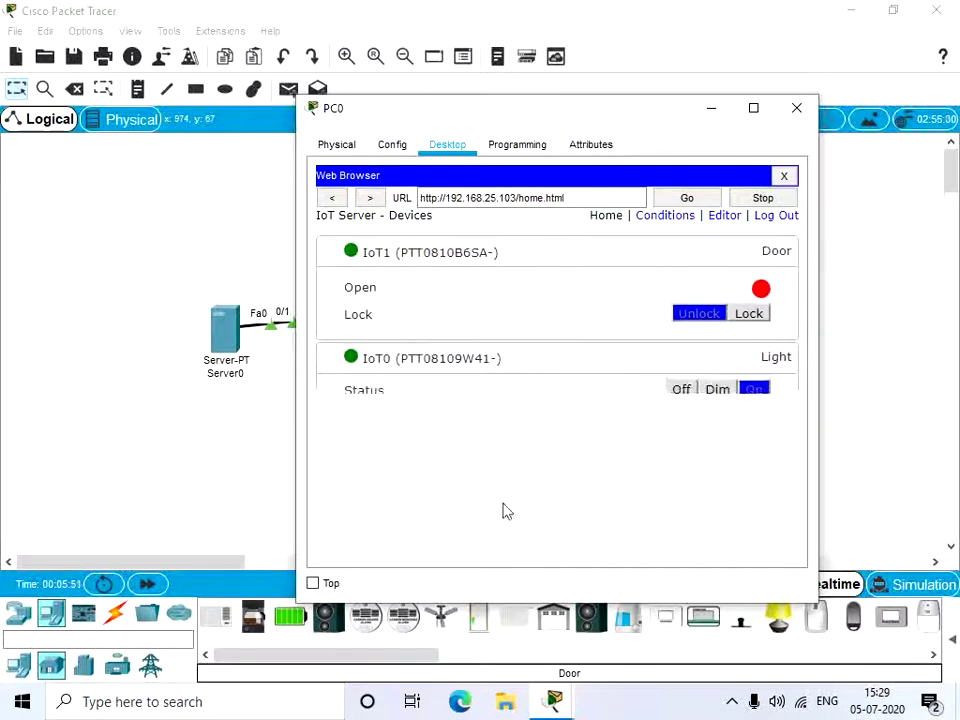
left_click_drag(624, 116, 287, 111)
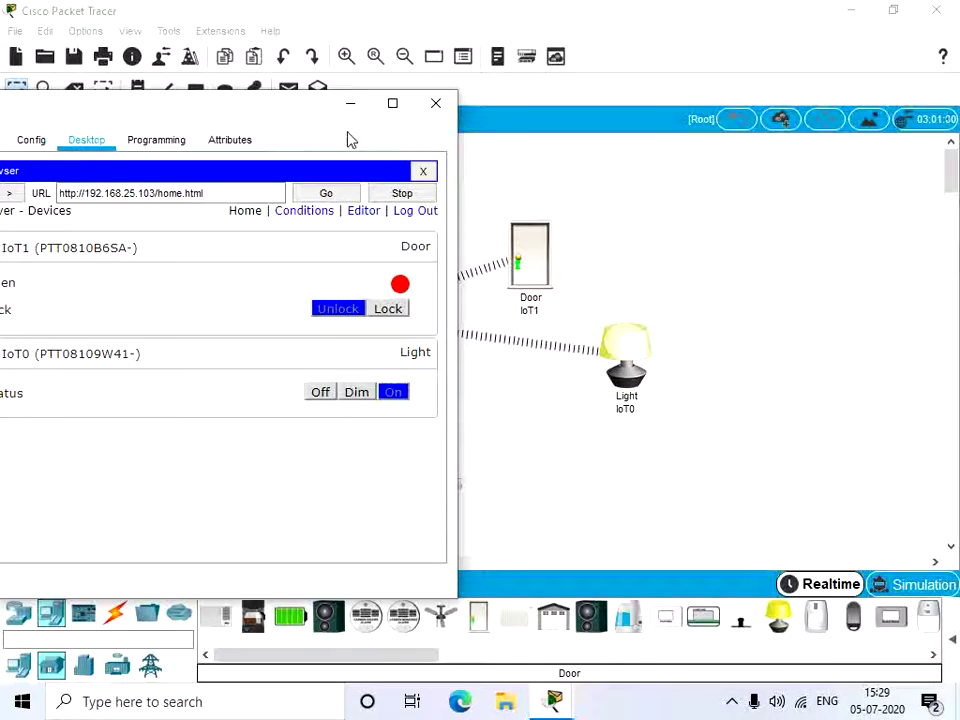
left_click(385, 311)
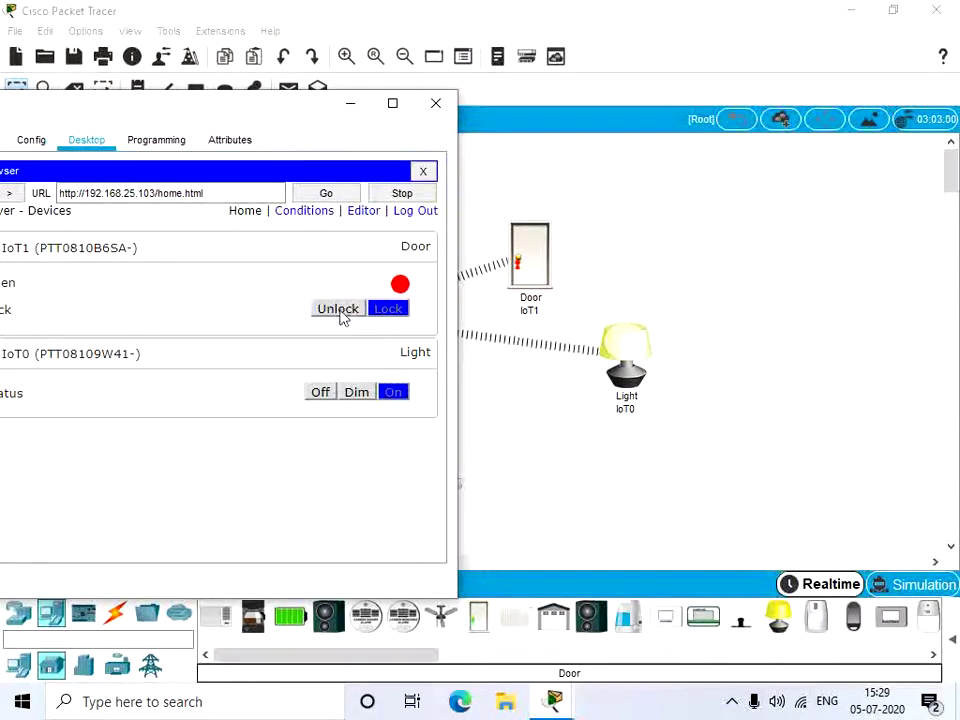
left_click(340, 312)
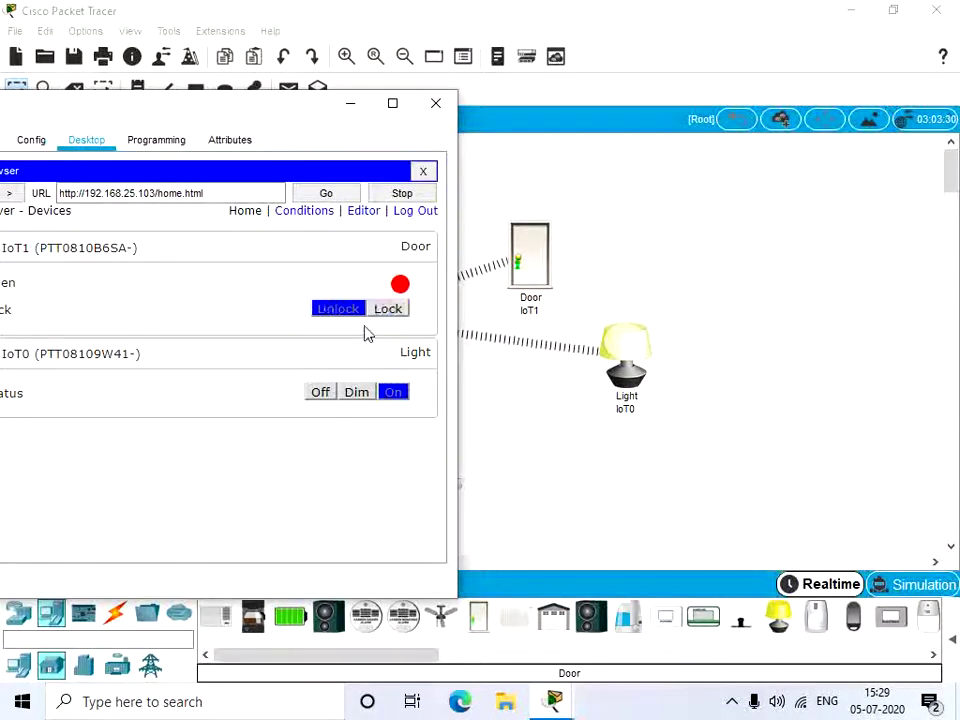
Step: Dim the light, switch it off, and close PC0's window
left_click(362, 393)
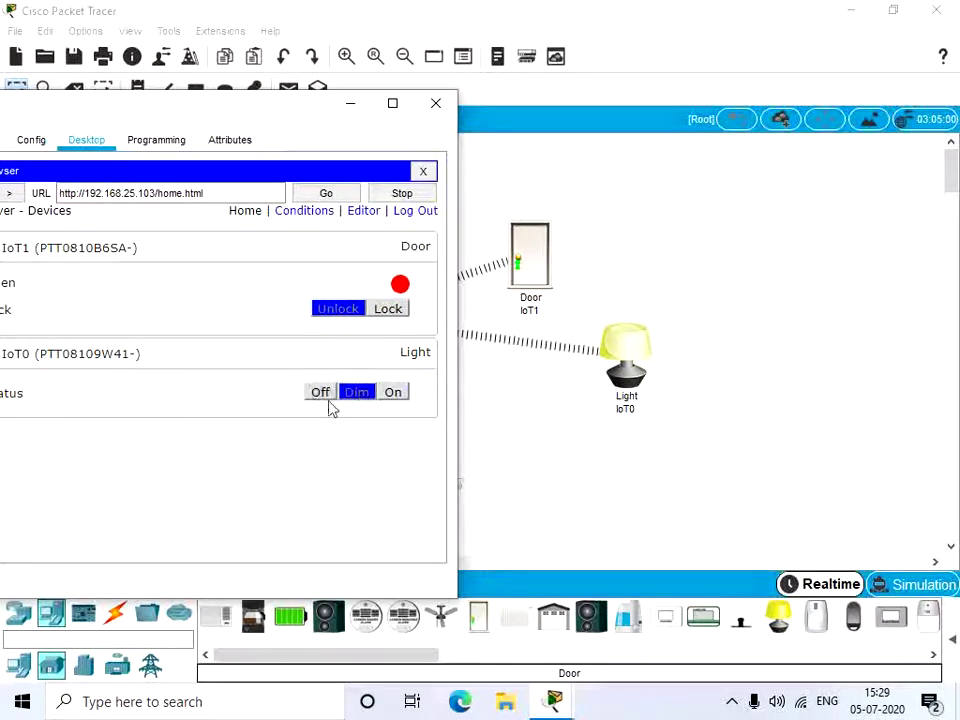
left_click(321, 396)
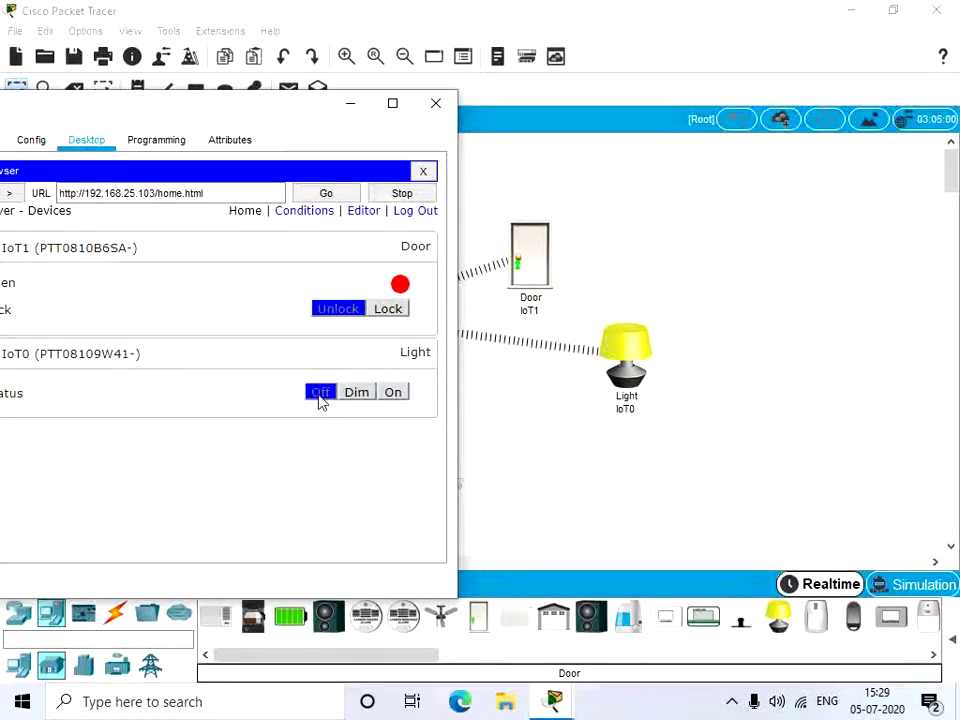
left_click(435, 103)
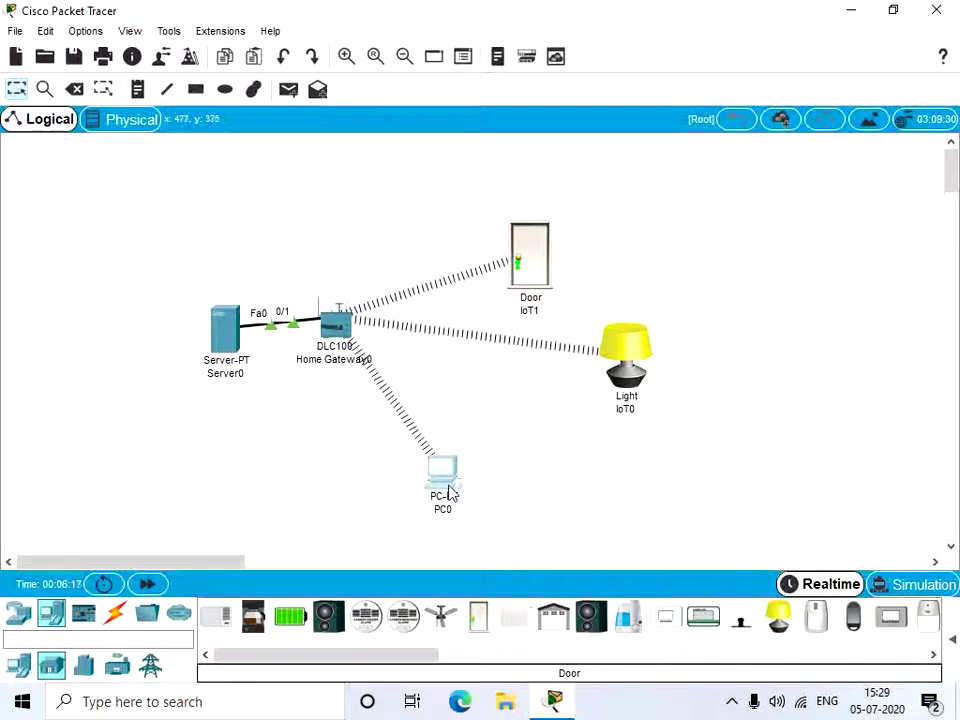
Step: Delete PC0 from the network
left_click(46, 618)
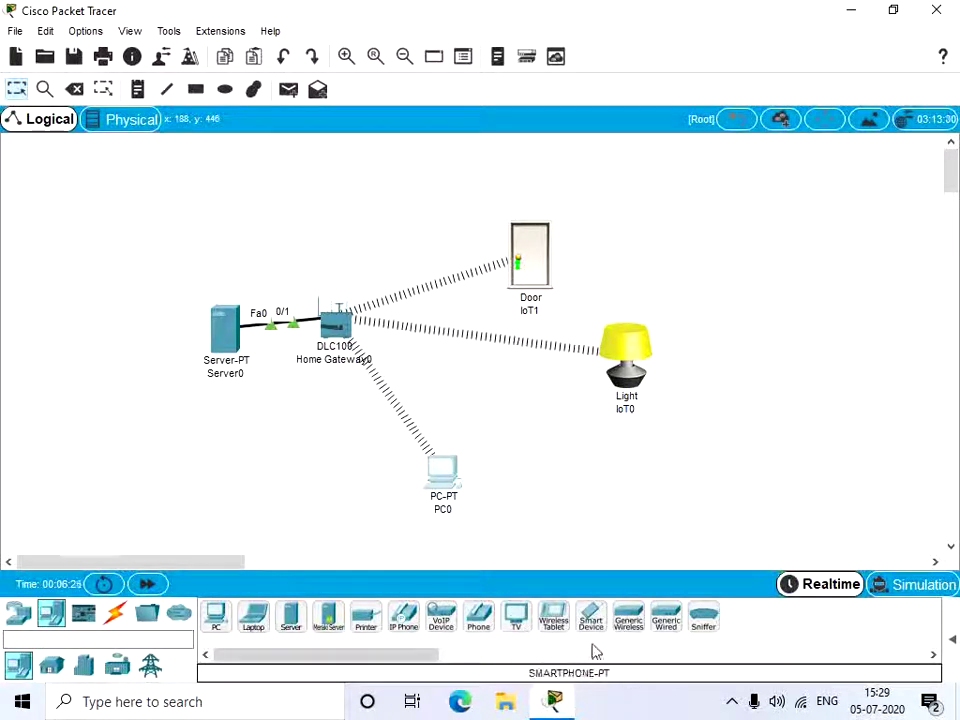
left_click(75, 89)
left_click(335, 325)
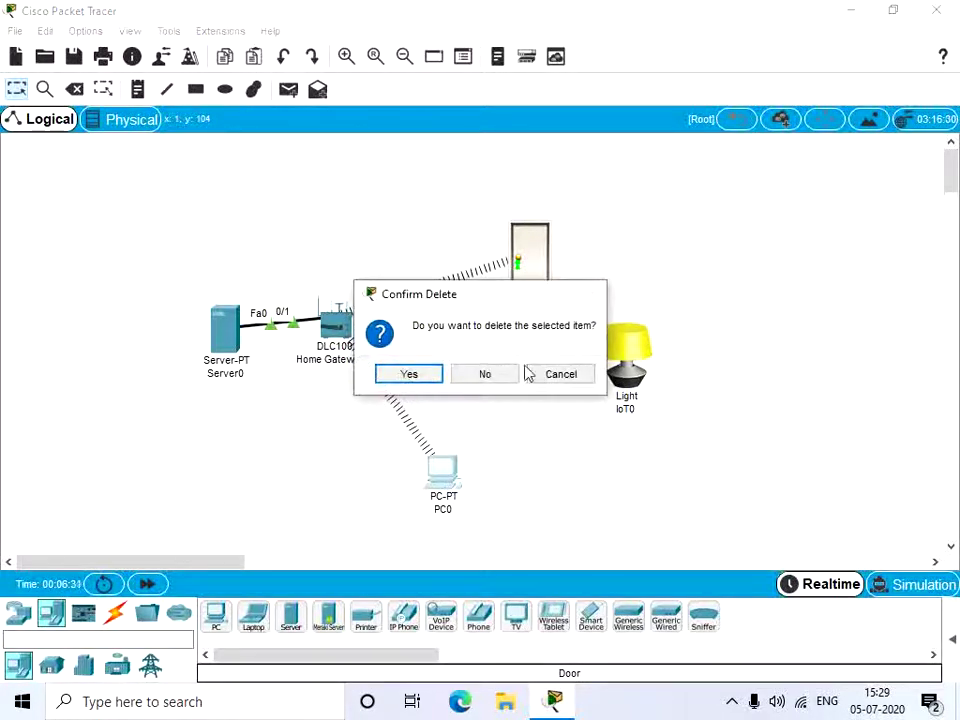
left_click(405, 375)
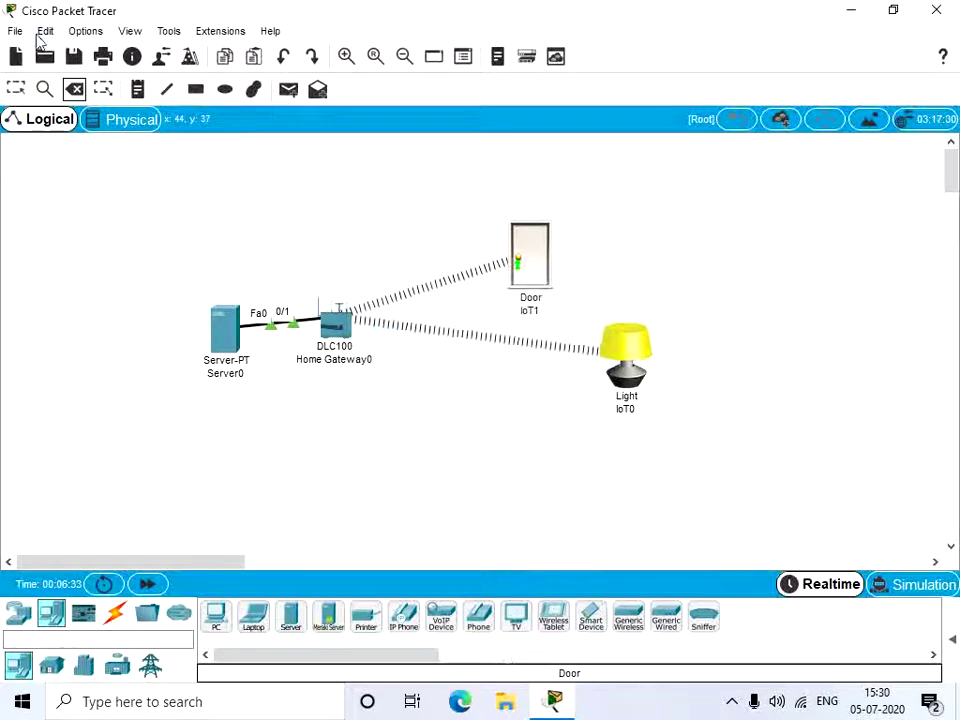
Step: Place a Wireless Tablet below the gateway and open Tablet PC0's settings
left_click(25, 90)
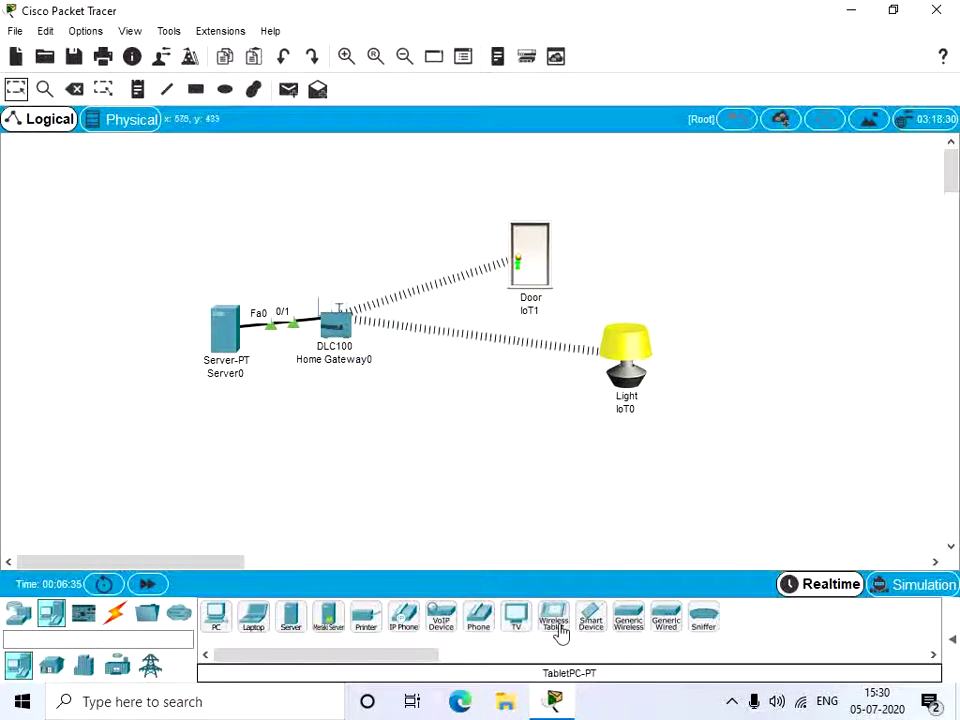
left_click(553, 617)
left_click(364, 440)
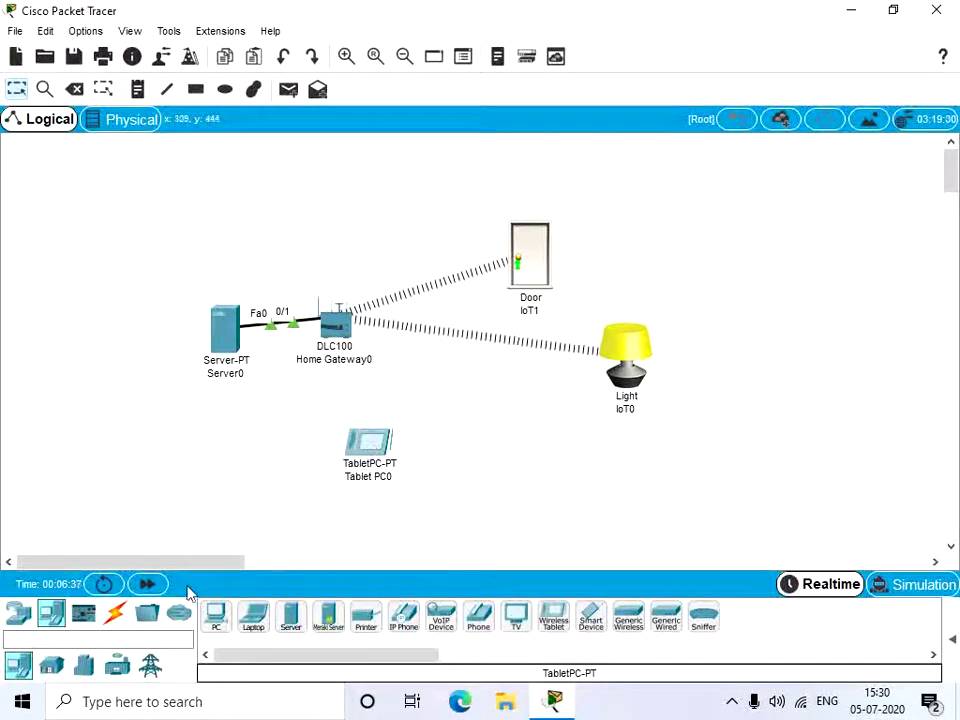
left_click(379, 465)
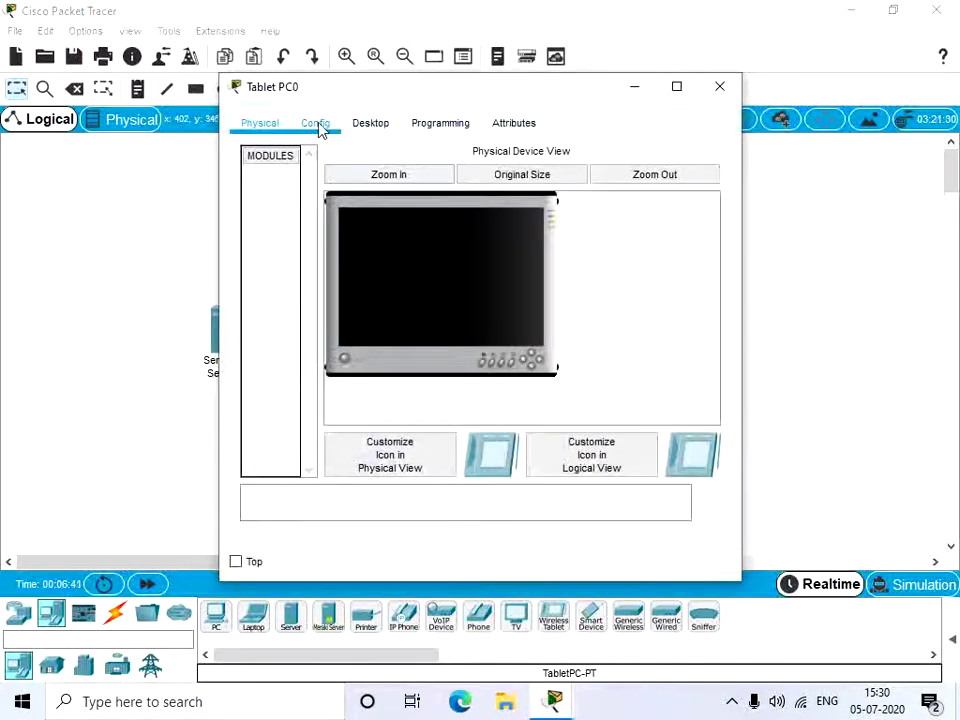
Step: Set Tablet PC0's Wireless0 SSID to HomeGateway, keeping DHCP, then close its settings
left_click(318, 127)
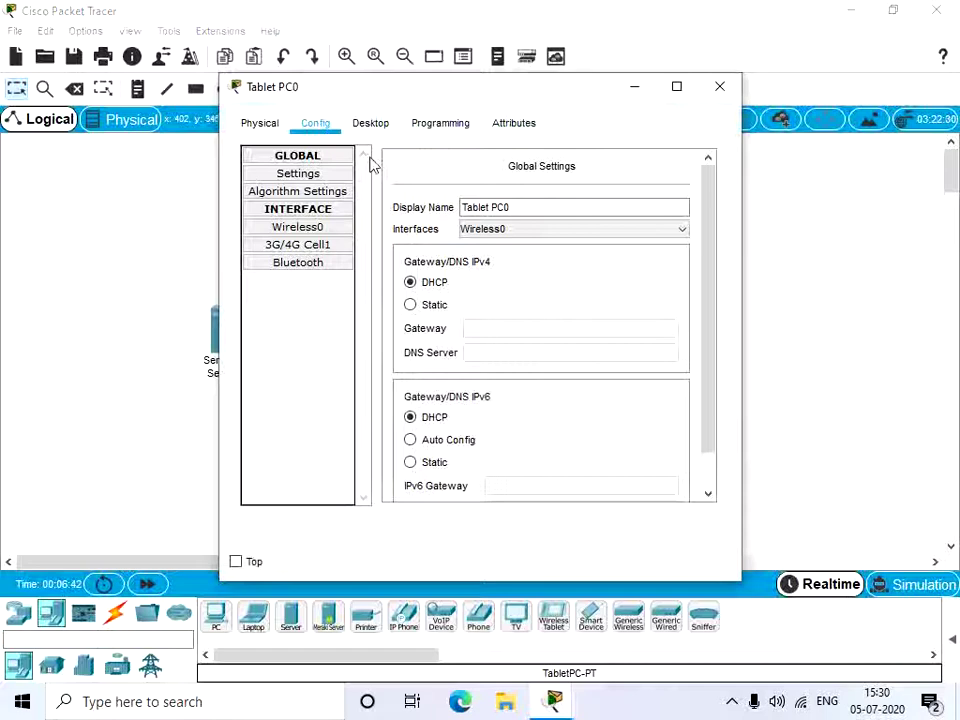
left_click(366, 126)
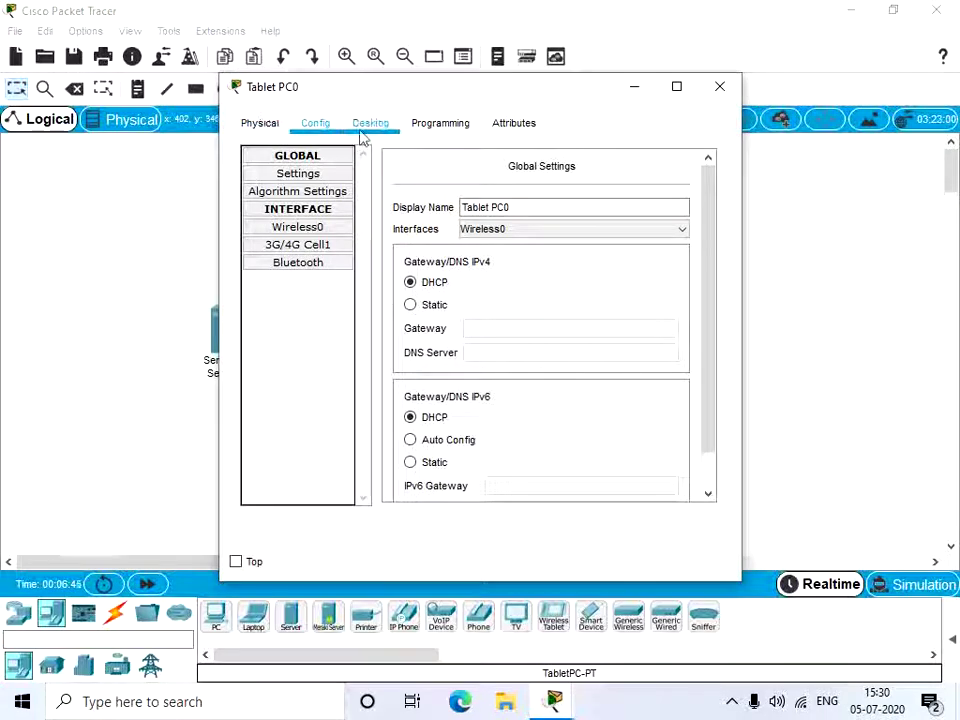
left_click(347, 229)
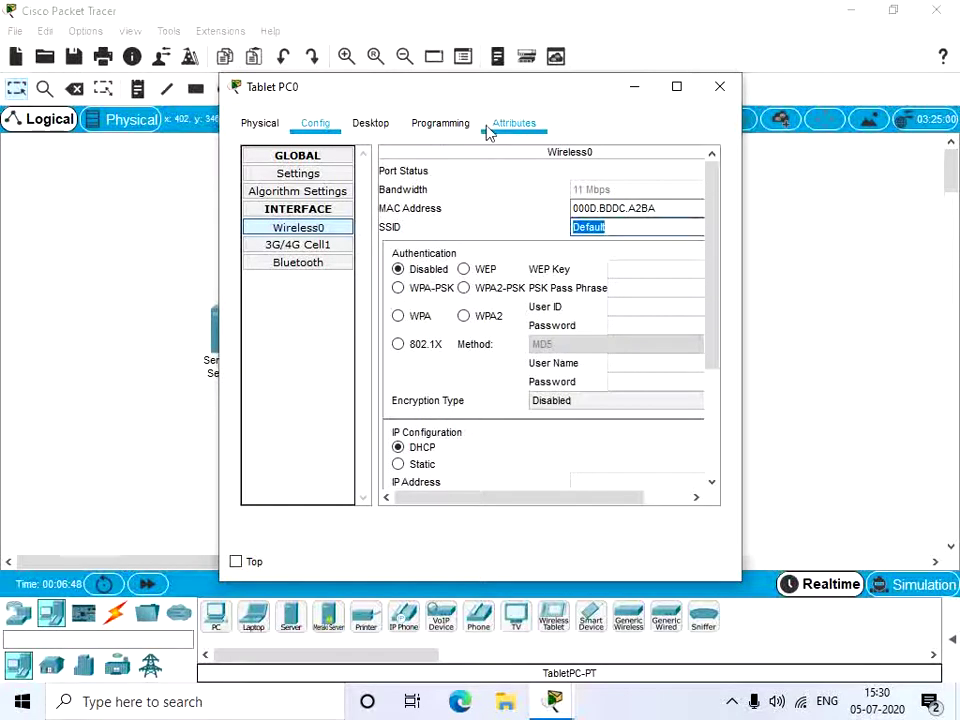
key("BackSpace")
type("Home")
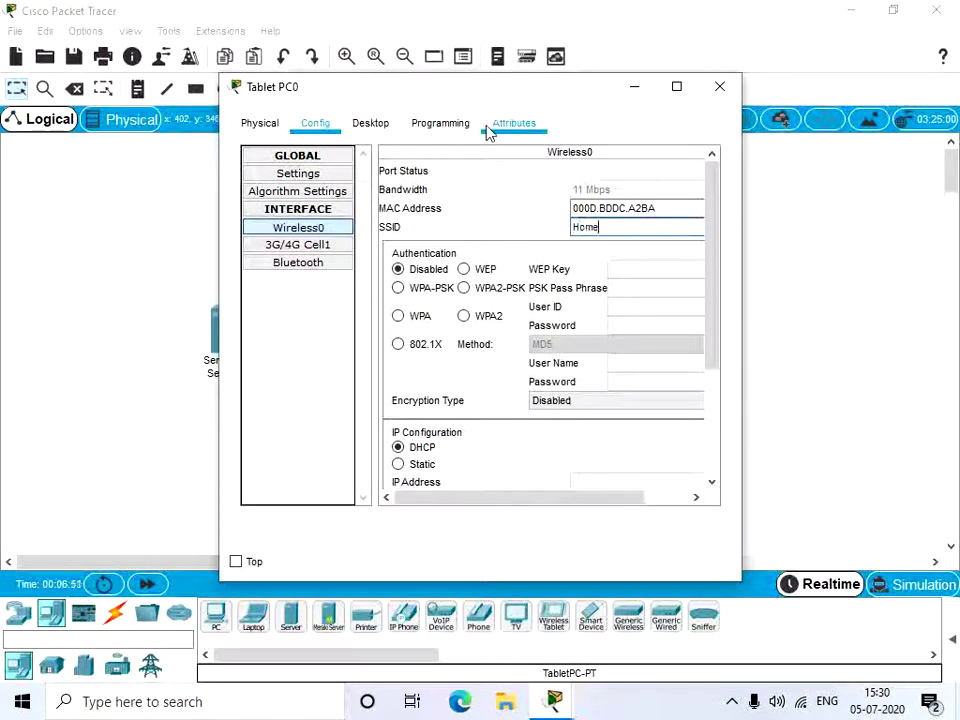
type("Gatewa")
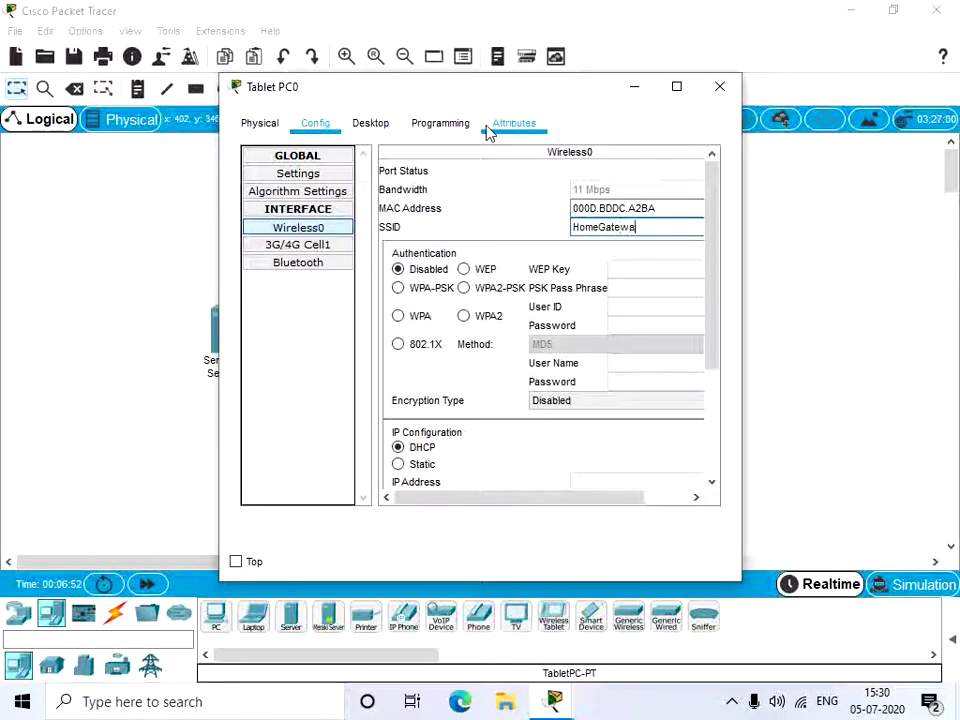
type("y")
scroll(529, 334, "down", 3)
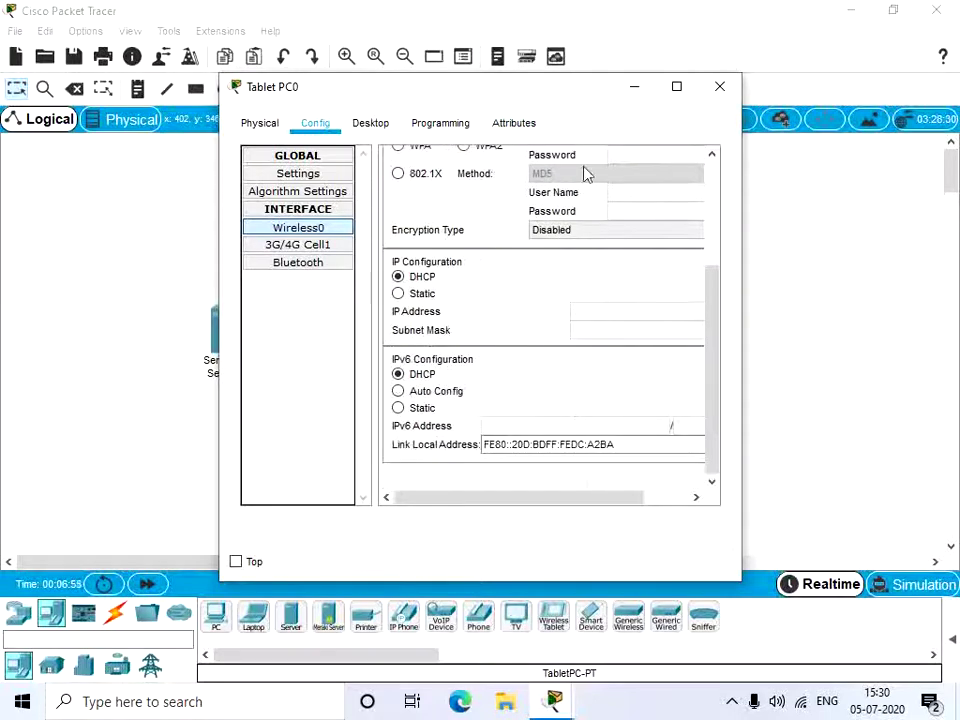
scroll(454, 274, "up", 5)
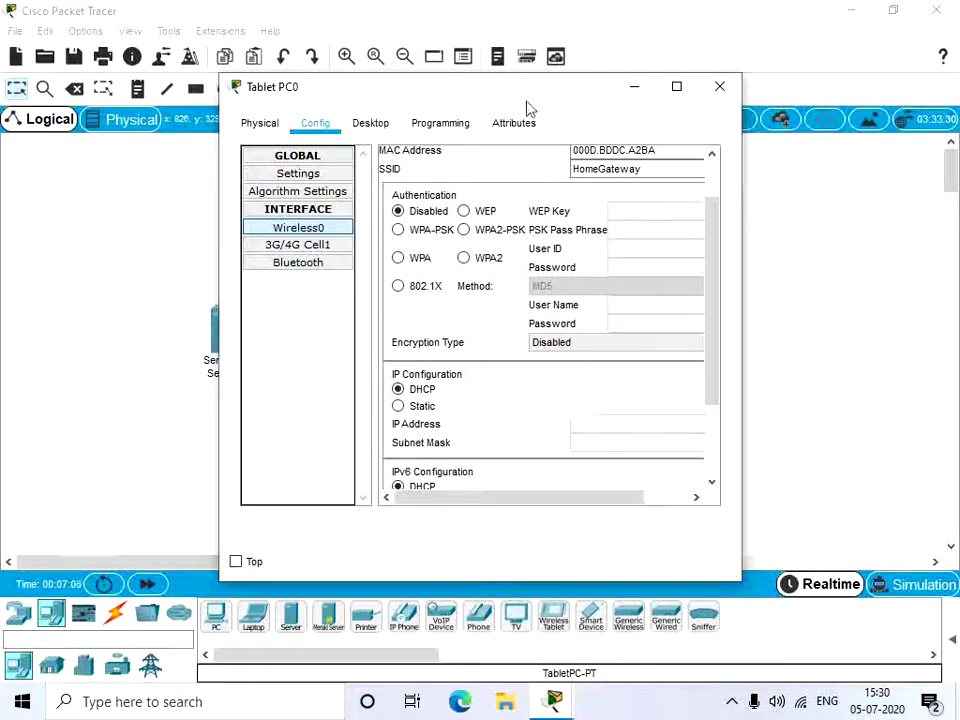
left_click_drag(542, 99, 378, 100)
left_click(559, 95)
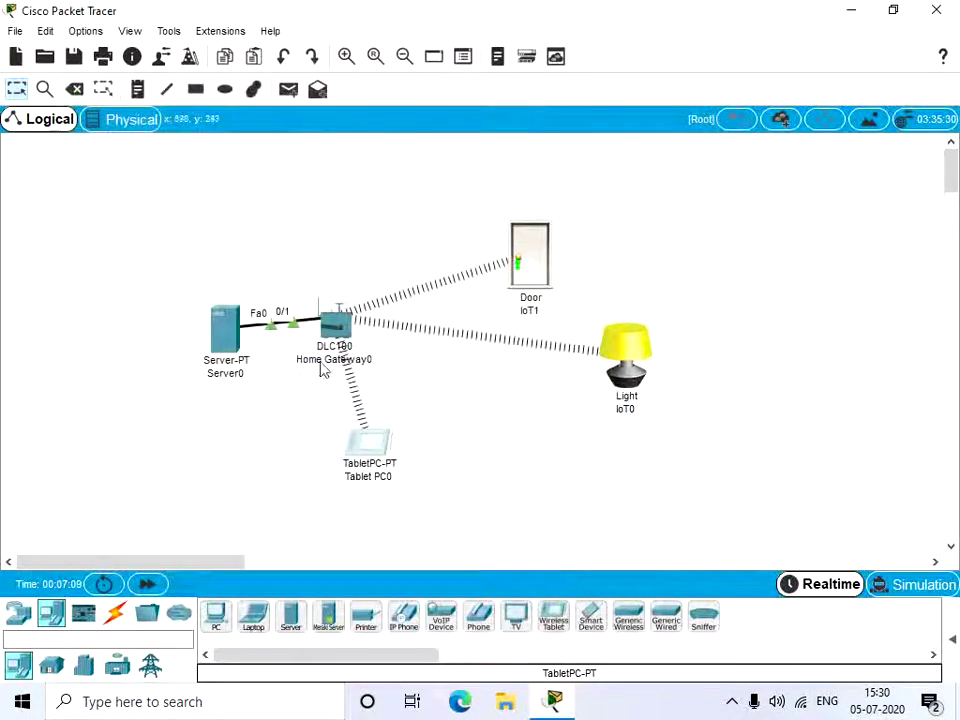
Step: Load 192.168.25.103 in Tablet PC0's web browser
left_click(366, 441)
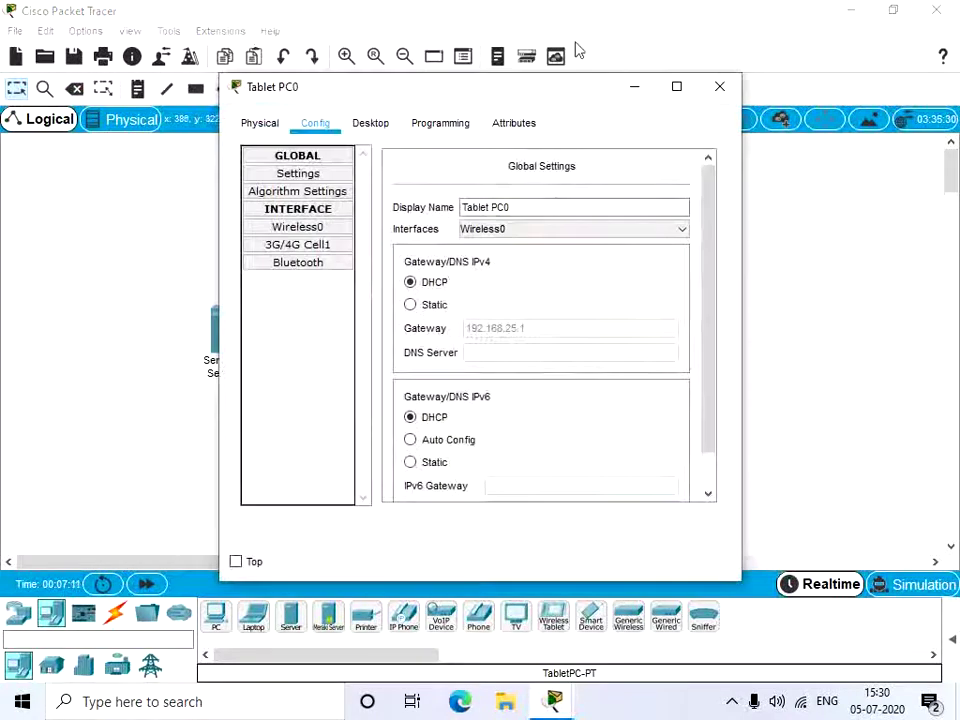
left_click(355, 124)
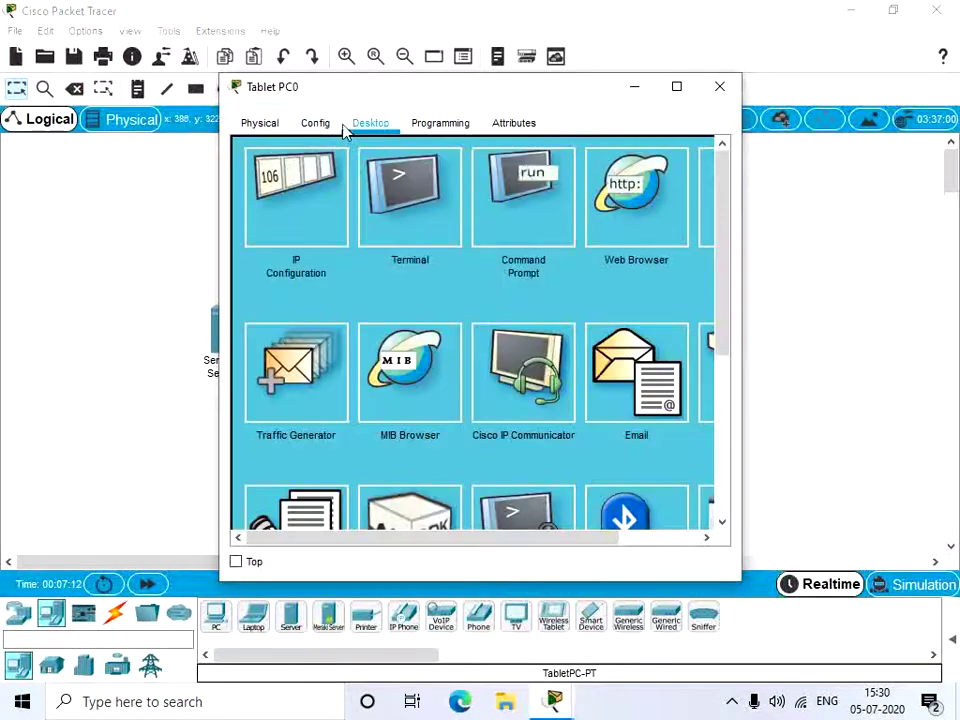
left_click(595, 218)
left_click(458, 174)
type("1")
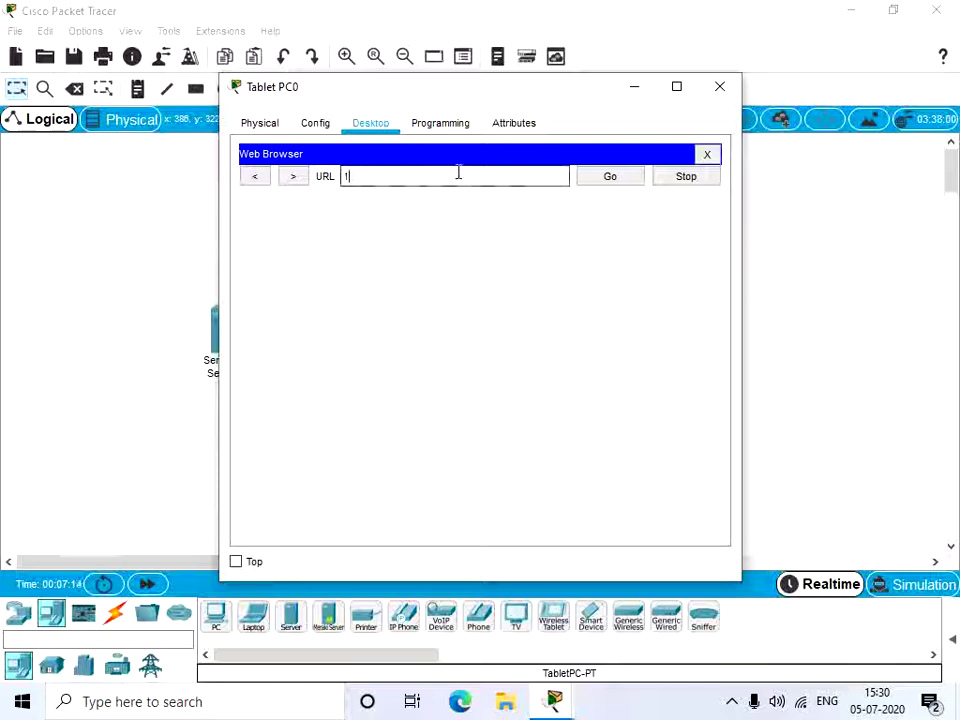
type("92.168")
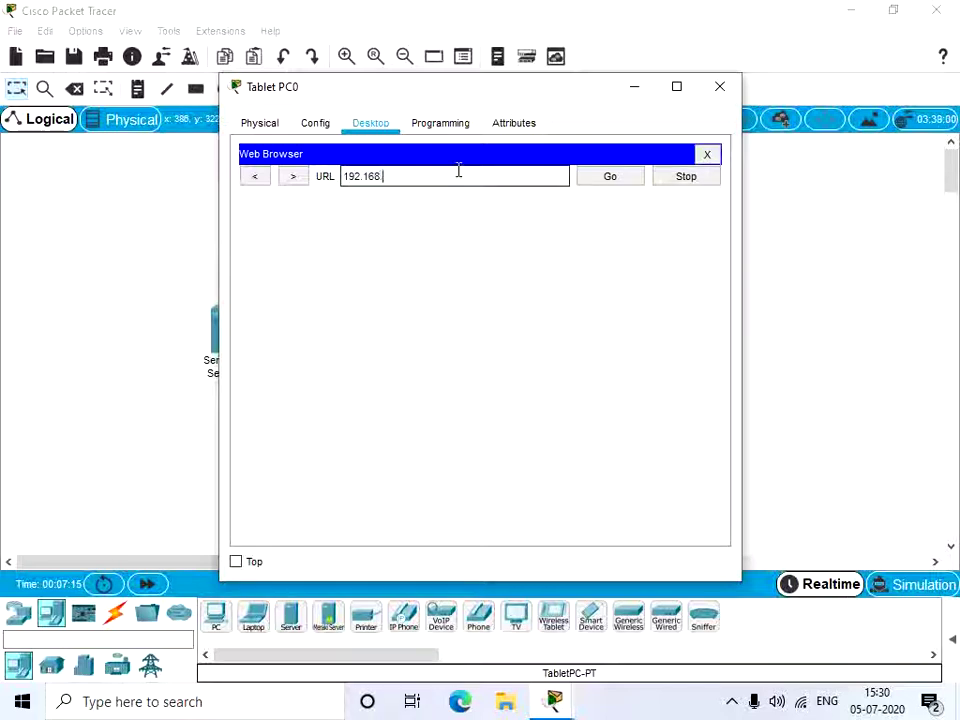
type(".25.103")
key("Return")
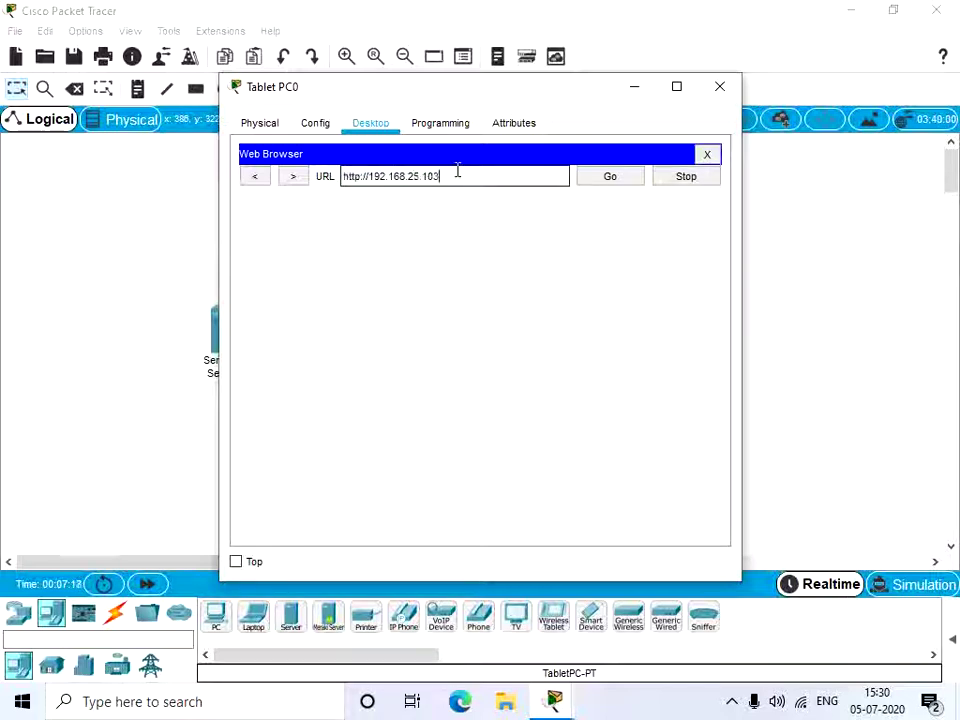
Step: Log in to the IoT server with the admin account
left_click(476, 244)
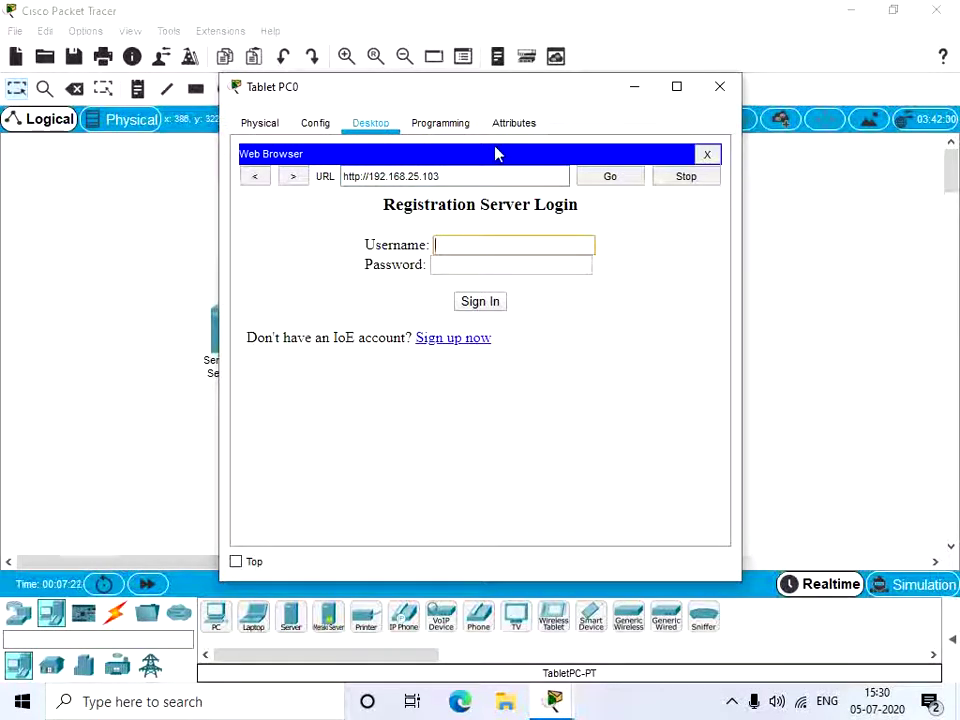
type("admin")
key("Tab")
type("admin")
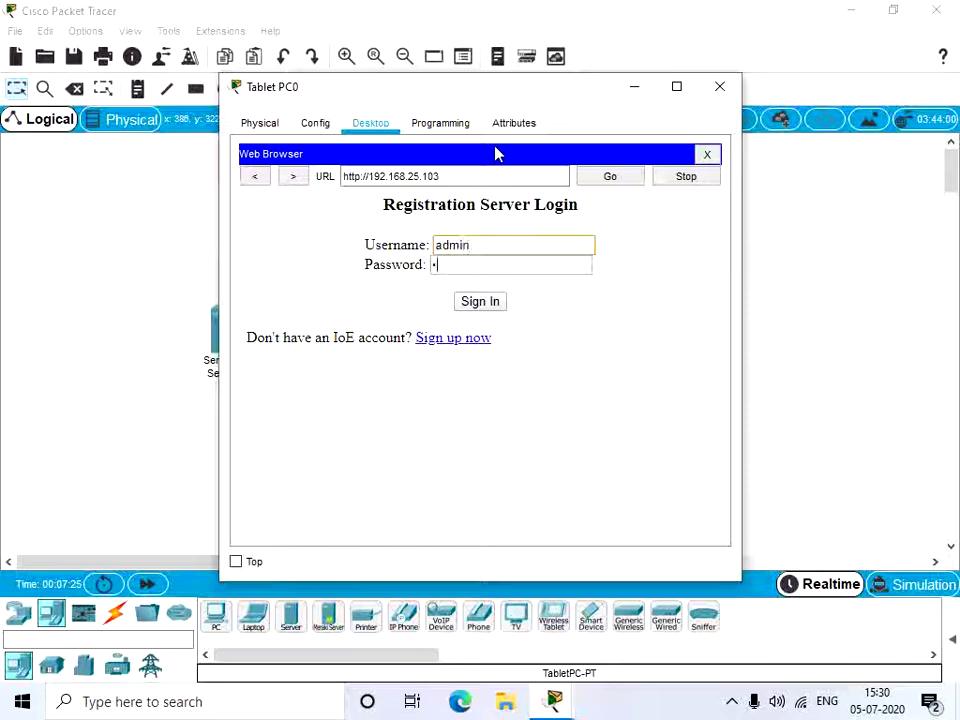
key("Return")
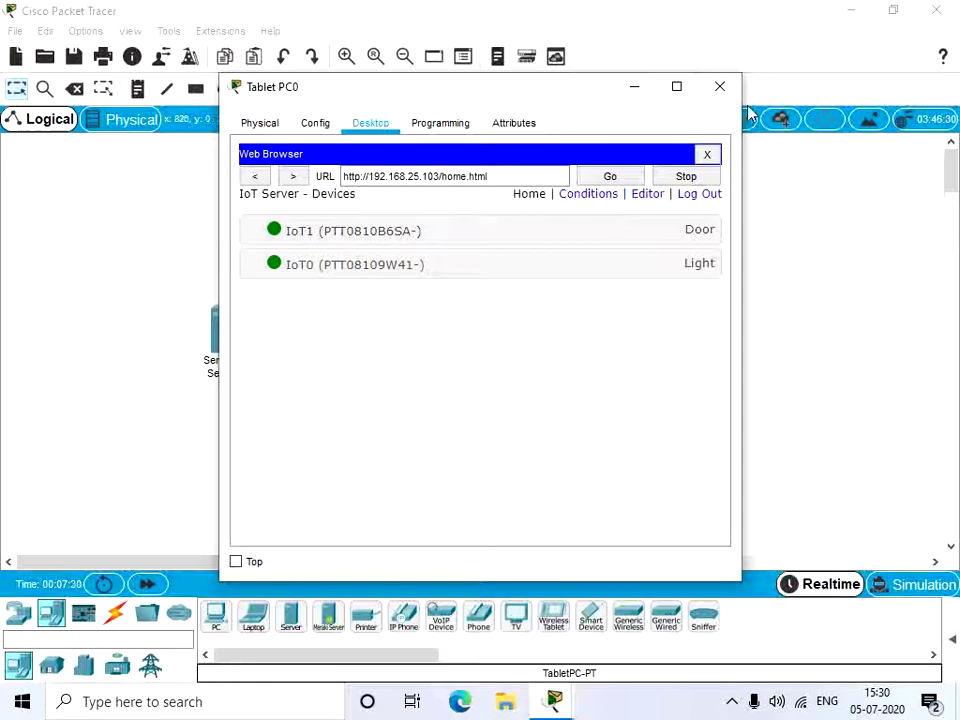
Step: Close Tablet PC0, confirm Server0's IoT registration service is On, and reposition Door IoT1 on the canvas
left_click(719, 86)
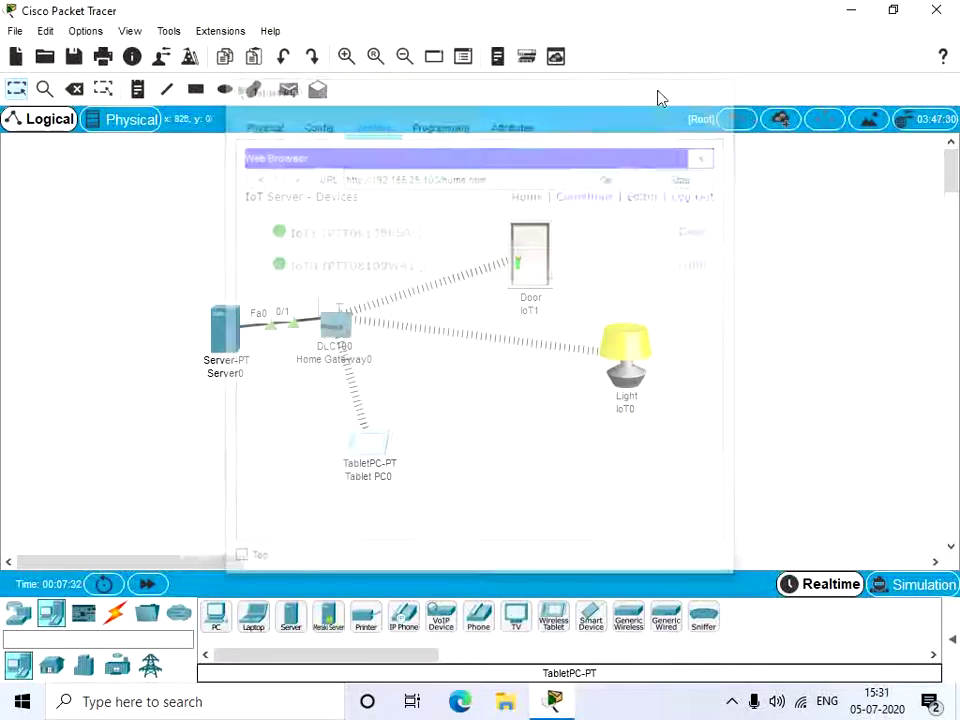
left_click(232, 333)
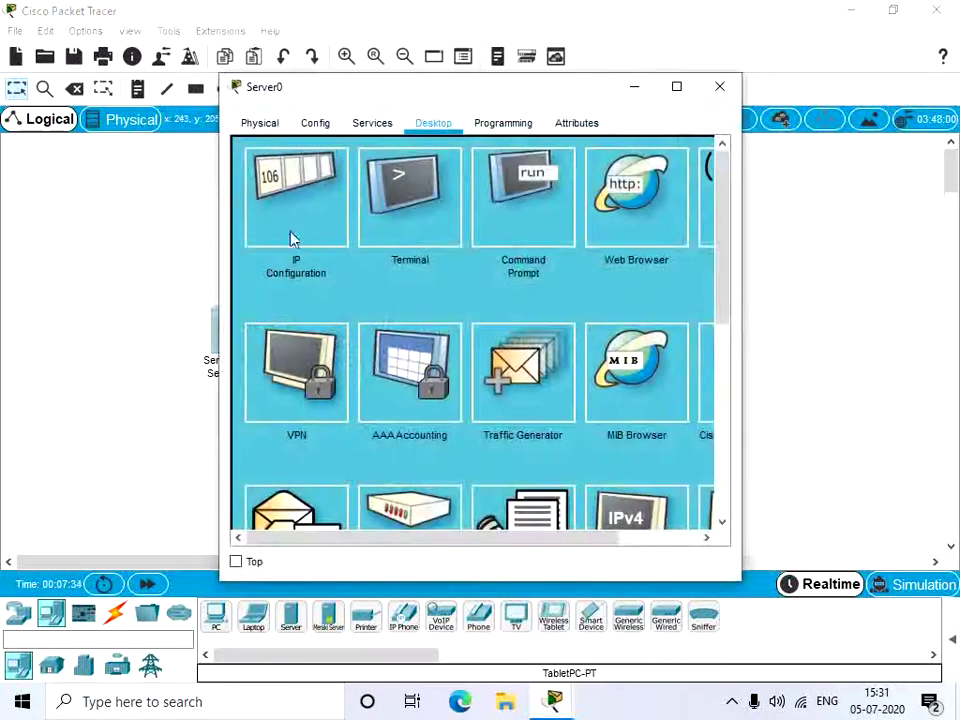
left_click(385, 122)
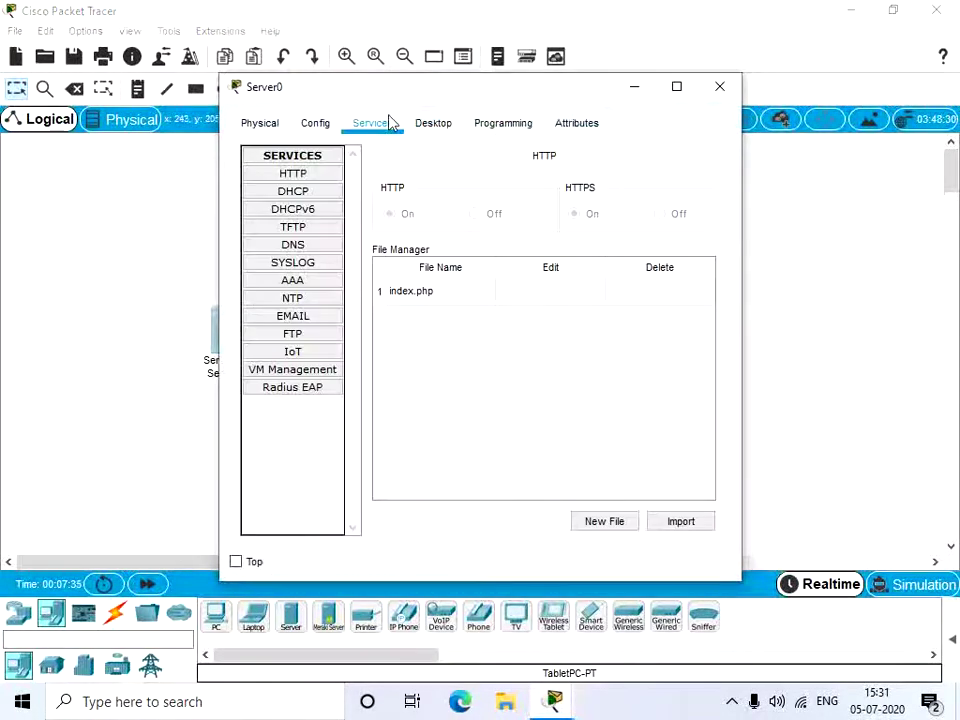
left_click(330, 352)
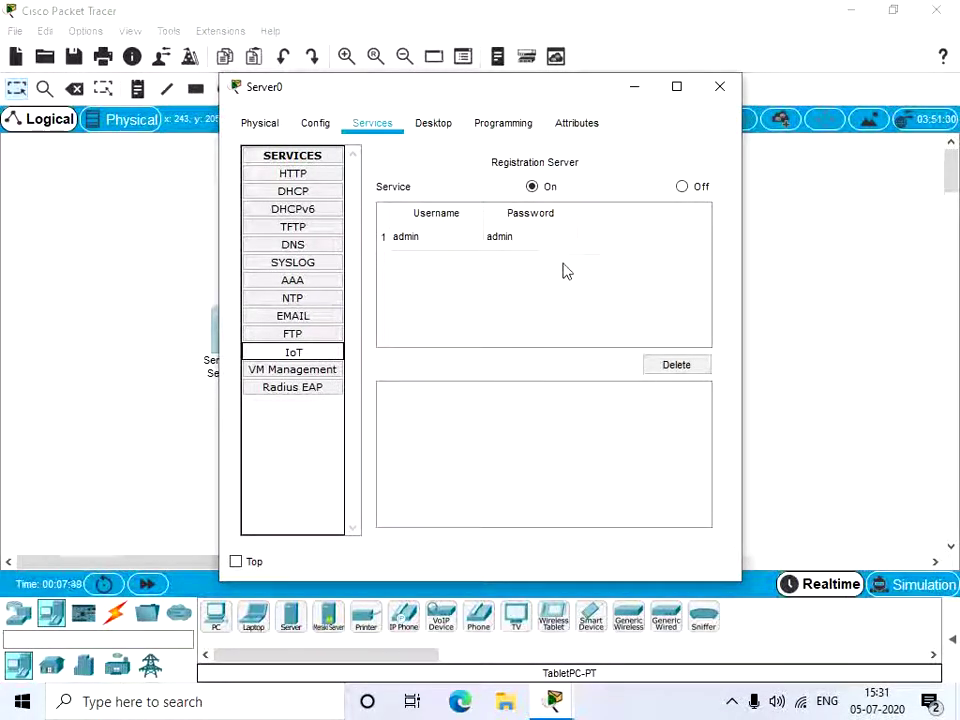
left_click(863, 68)
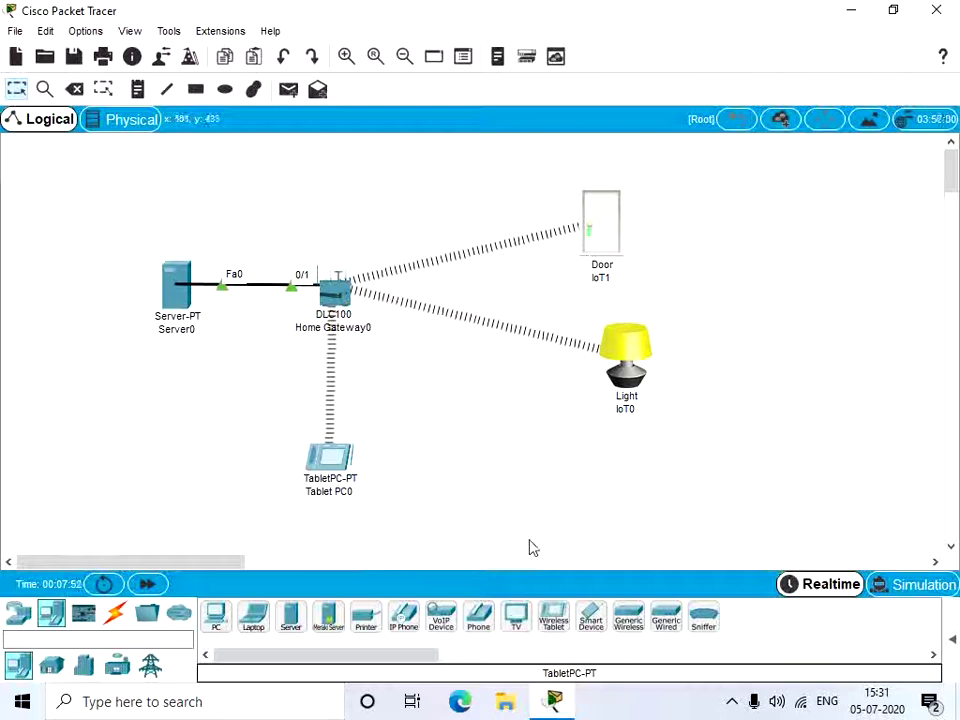
left_click_drag(195, 572, 173, 560)
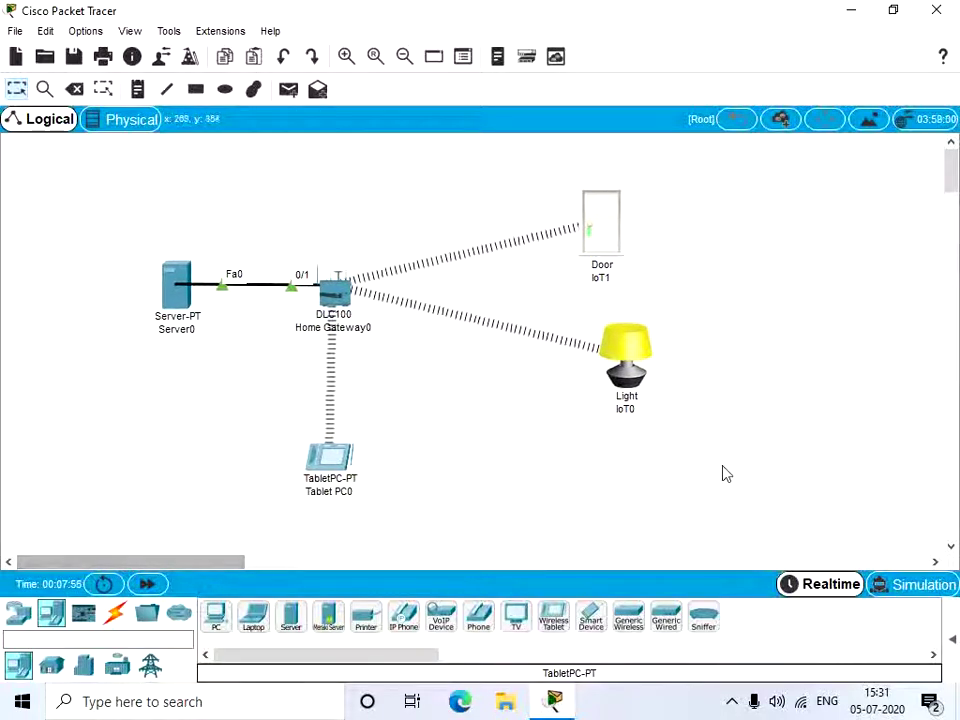